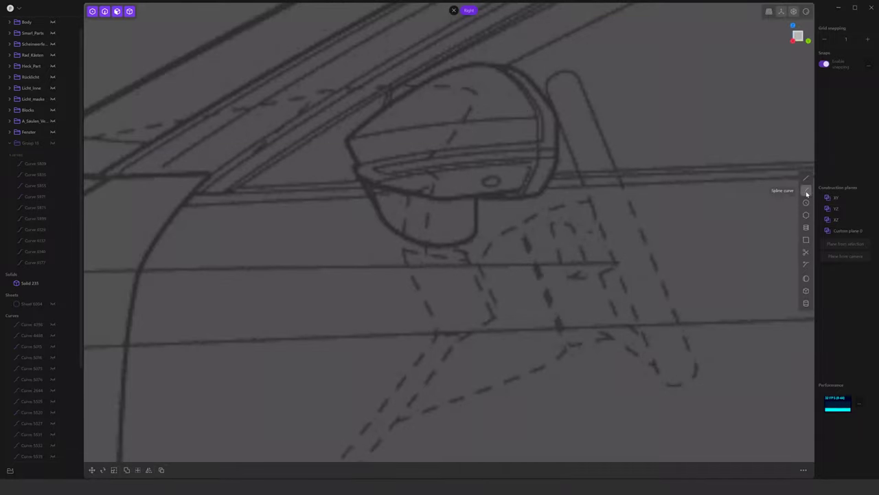
Draw a spline starting on the mirror's top in the Right view
{"action": "left_click", "coordinate": [807, 191]}
{"action": "left_click", "coordinate": [540, 114]}
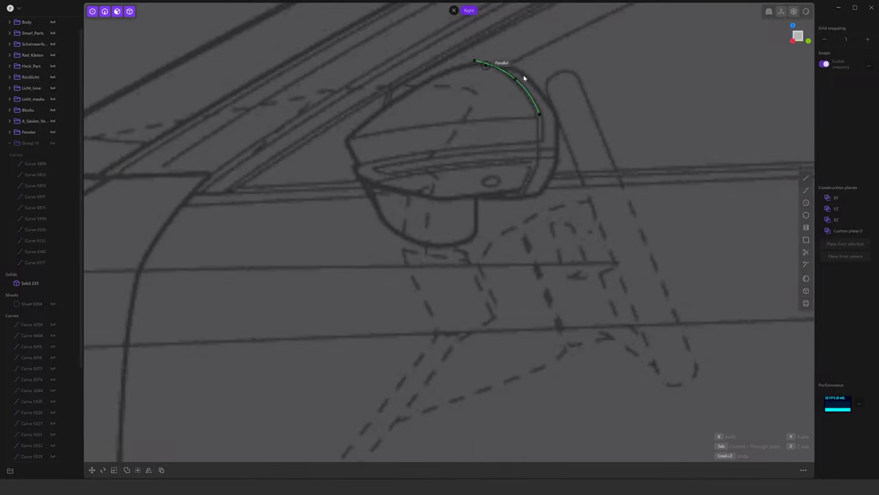
{"action": "key", "text": "Return"}
In the Back view, move the new spline onto the mirror's top corner
{"action": "left_click", "coordinate": [808, 41]}
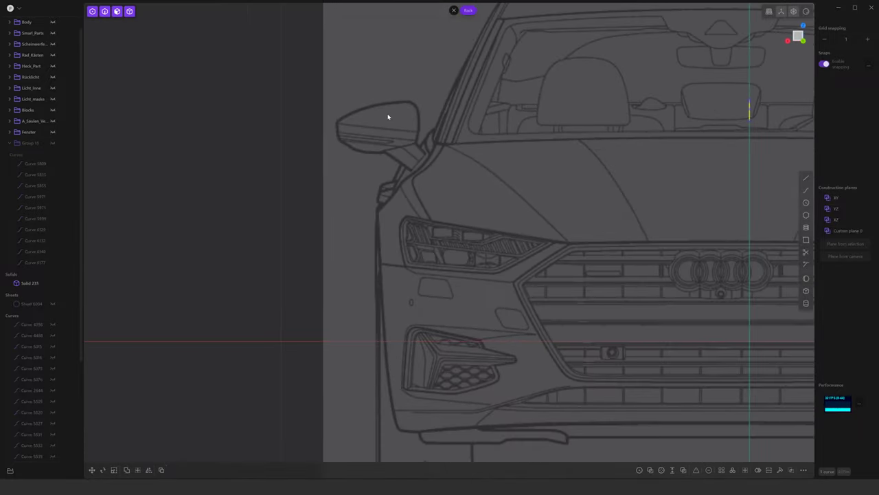
{"action": "key", "text": "g"}
{"action": "scroll", "coordinate": [324, 116], "scroll_direction": "up", "scroll_amount": 2}
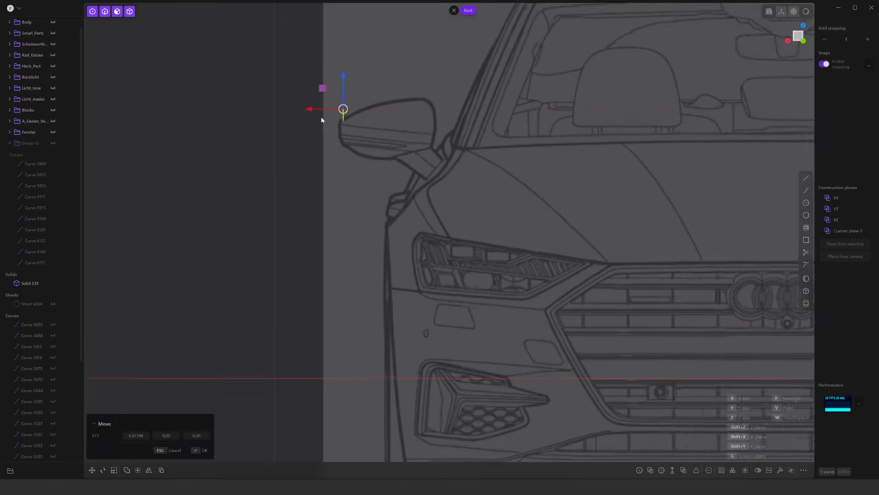
{"action": "scroll", "coordinate": [336, 114], "scroll_direction": "up", "scroll_amount": 3}
{"action": "scroll", "coordinate": [336, 115], "scroll_direction": "up", "scroll_amount": 2}
{"action": "scroll", "coordinate": [387, 130], "scroll_direction": "up", "scroll_amount": 2}
{"action": "scroll", "coordinate": [387, 130], "scroll_direction": "up", "scroll_amount": 2}
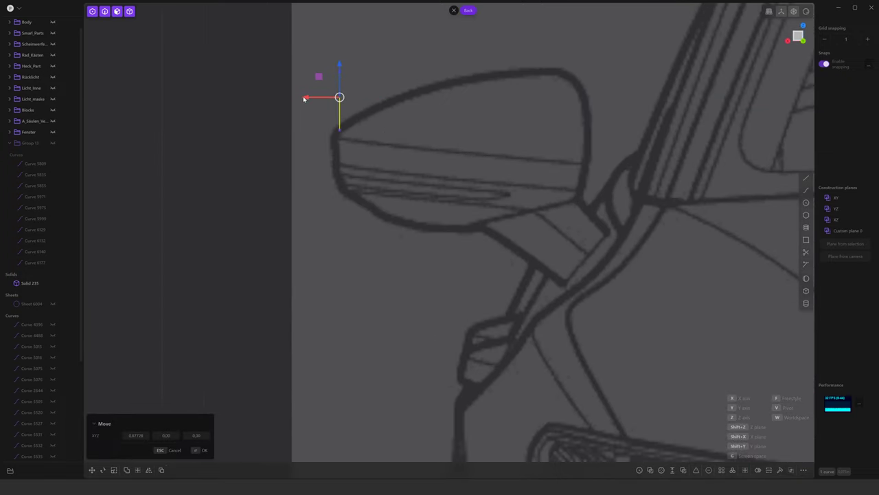
{"action": "left_click", "coordinate": [378, 117]}
{"action": "key", "text": "Escape"}
Drag the spline's end and handles so it traces the mirror's top edge
{"action": "left_click_drag", "start_coordinate": [383, 67], "coordinate": [552, 67]}
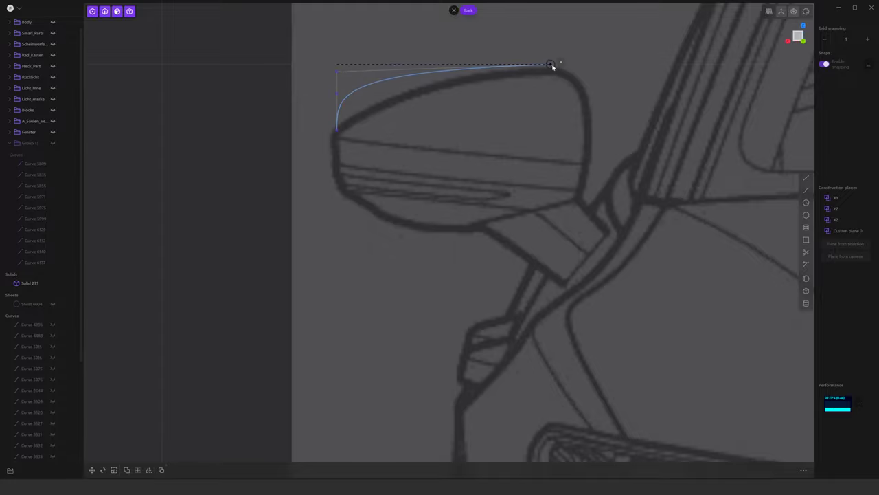
{"action": "left_click_drag", "start_coordinate": [337, 73], "coordinate": [467, 74]}
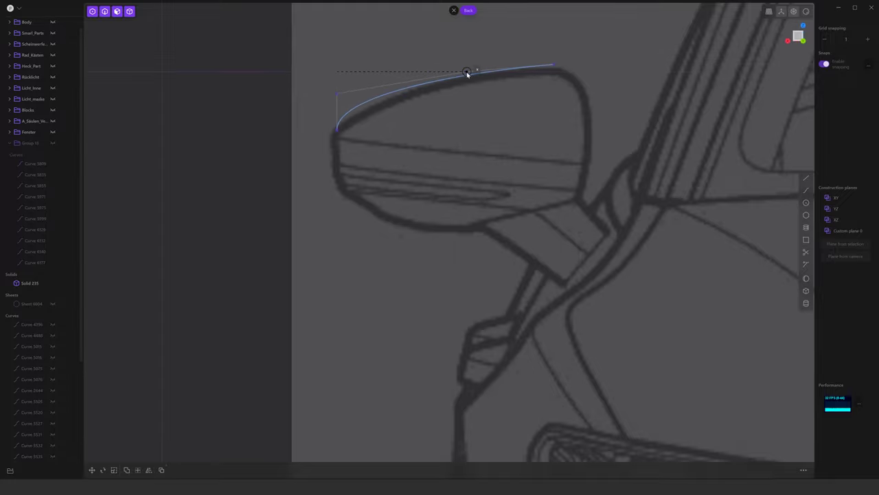
{"action": "left_click_drag", "start_coordinate": [337, 95], "coordinate": [380, 97]}
{"action": "left_click", "coordinate": [804, 26]}
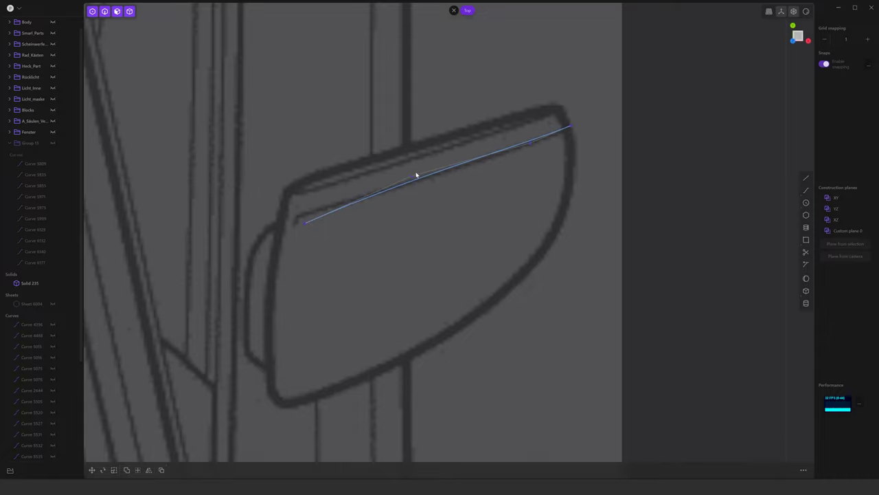
In the Right view, raise the arc and extend the curve to the housing's front end
{"action": "left_click", "coordinate": [809, 42]}
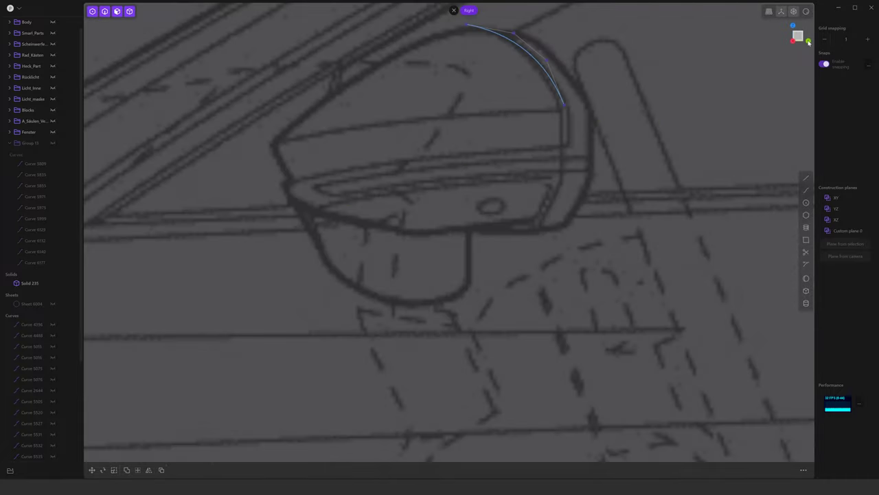
{"action": "left_click", "coordinate": [564, 106]}
{"action": "key", "text": "g"}
{"action": "left_click", "coordinate": [439, 24]}
{"action": "left_click", "coordinate": [275, 141]}
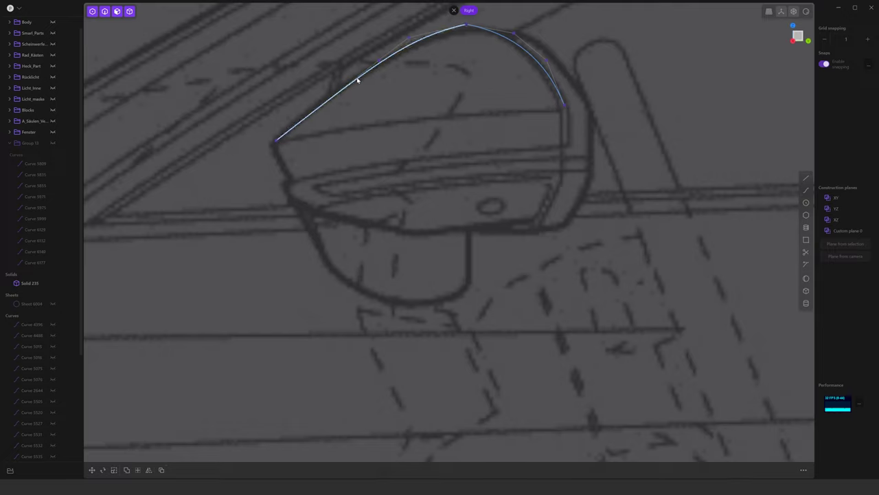
In the Top view, drag the curve's control points to match the housing outline
{"action": "key", "text": "KP_7"}
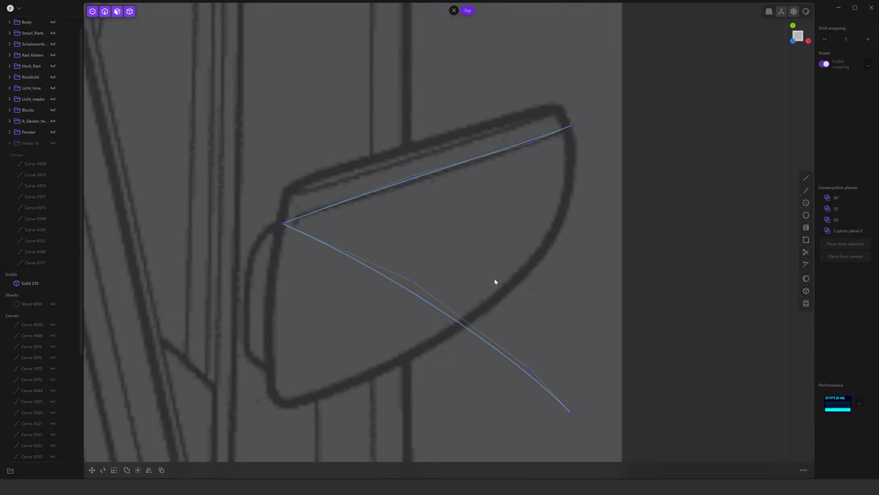
{"action": "left_click_drag", "start_coordinate": [412, 283], "coordinate": [270, 284]}
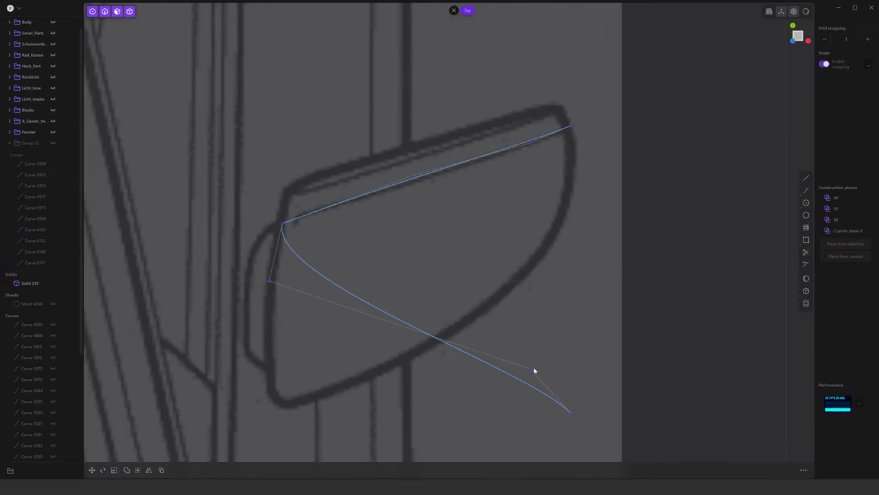
{"action": "left_click_drag", "start_coordinate": [534, 370], "coordinate": [273, 369]}
{"action": "left_click_drag", "start_coordinate": [570, 412], "coordinate": [278, 413]}
{"action": "left_click", "coordinate": [808, 42]}
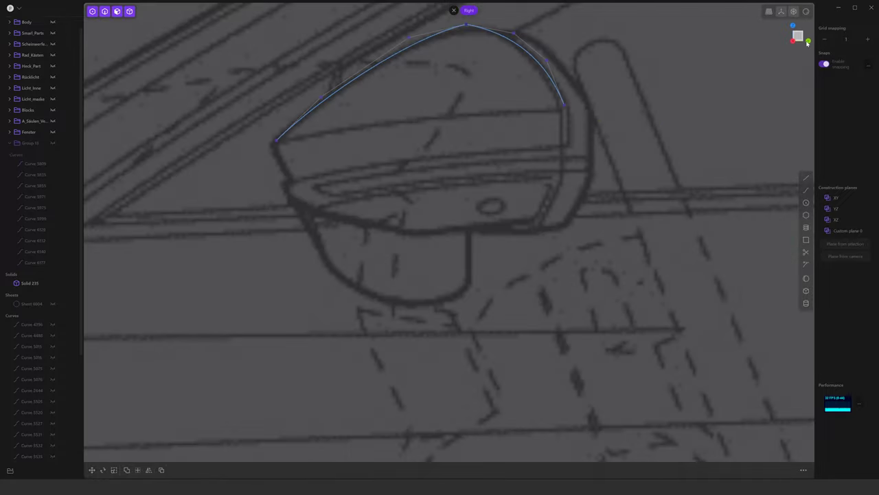
{"action": "left_click", "coordinate": [793, 27]}
{"action": "left_click", "coordinate": [808, 42]}
{"action": "left_click", "coordinate": [808, 41]}
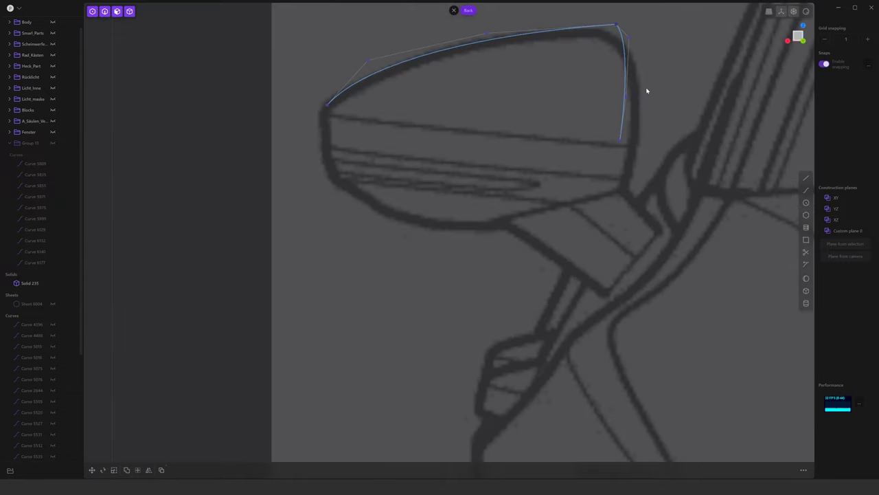
In the Top view, draw a curve from the lower endpoint to the upper-right endpoint
{"action": "scroll", "coordinate": [639, 68], "scroll_direction": "up", "scroll_amount": 1}
{"action": "scroll", "coordinate": [630, 58], "scroll_direction": "up", "scroll_amount": 1}
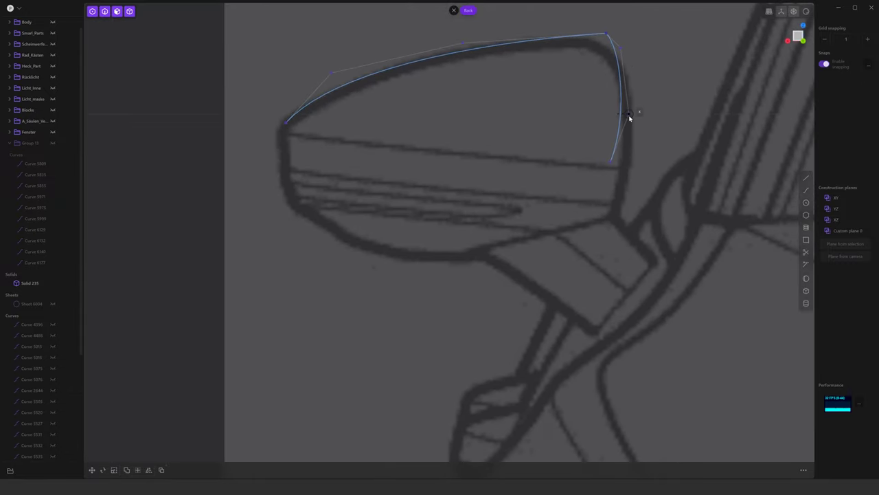
{"action": "left_click", "coordinate": [802, 26]}
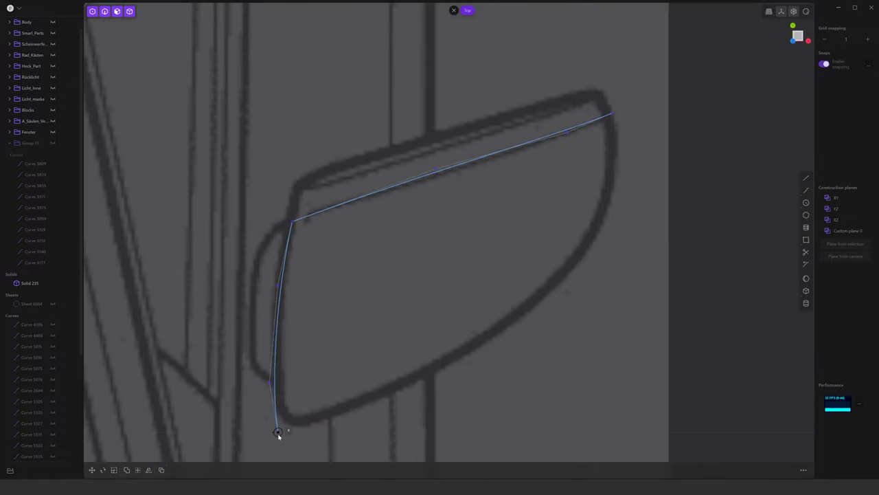
{"action": "left_click", "coordinate": [806, 190]}
{"action": "left_click", "coordinate": [313, 382]}
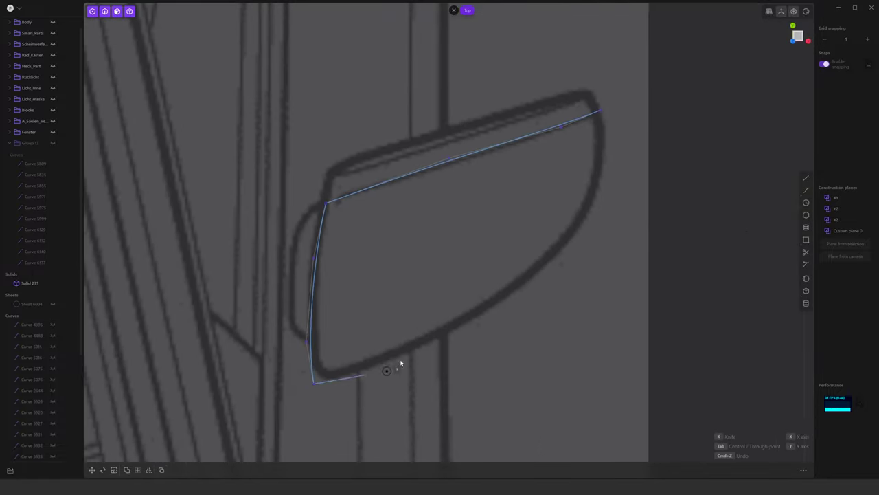
{"action": "left_click", "coordinate": [599, 110]}
Orbit into a perspective view to inspect the closed upper outline
{"action": "mouse_move", "coordinate": [605, 111]}
{"action": "middle_mouse_down"}
{"action": "mouse_move", "coordinate": [657, 172]}
{"action": "mouse_move", "coordinate": [666, 144]}
{"action": "mouse_move", "coordinate": [618, 121]}
{"action": "middle_mouse_up"}
{"action": "mouse_move", "coordinate": [624, 92]}
{"action": "middle_mouse_down"}
{"action": "mouse_move", "coordinate": [676, 165]}
{"action": "mouse_move", "coordinate": [434, 220]}
{"action": "middle_mouse_up"}
{"action": "scroll", "coordinate": [434, 220], "scroll_direction": "up", "scroll_amount": 5}
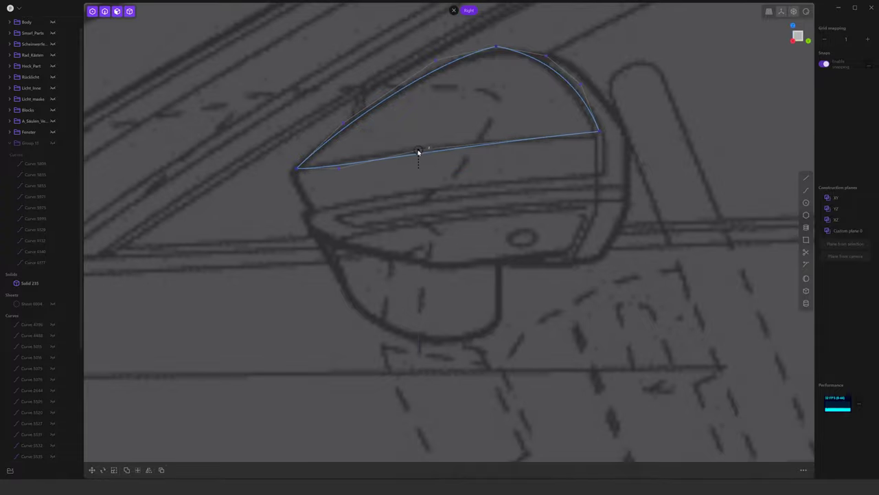
{"action": "scroll", "coordinate": [601, 138], "scroll_direction": "up", "scroll_amount": 2}
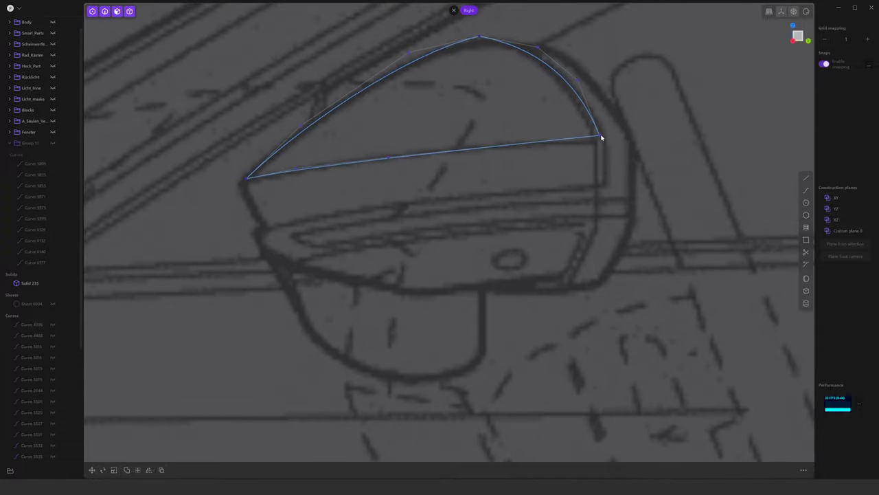
{"action": "scroll", "coordinate": [602, 131], "scroll_direction": "down", "scroll_amount": 2}
{"action": "mouse_move", "coordinate": [602, 131]}
{"action": "middle_mouse_down"}
{"action": "mouse_move", "coordinate": [730, 165]}
{"action": "mouse_move", "coordinate": [676, 177]}
{"action": "mouse_move", "coordinate": [747, 177]}
{"action": "mouse_move", "coordinate": [745, 92]}
{"action": "middle_mouse_up"}
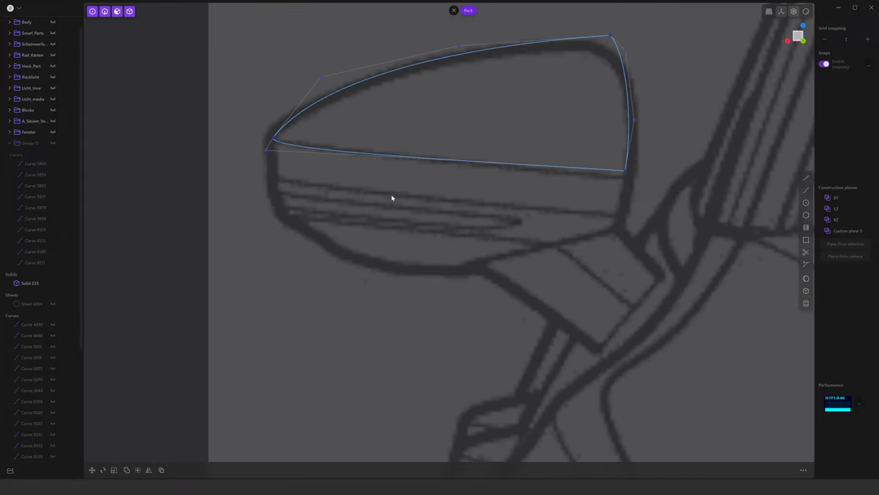
Move a copy of the lower curve down along Z as a trim line and adjust its right endpoint
{"action": "left_click", "coordinate": [432, 161]}
{"action": "key", "text": "g"}
{"action": "left_click_drag", "start_coordinate": [447, 151], "coordinate": [447, 168]}
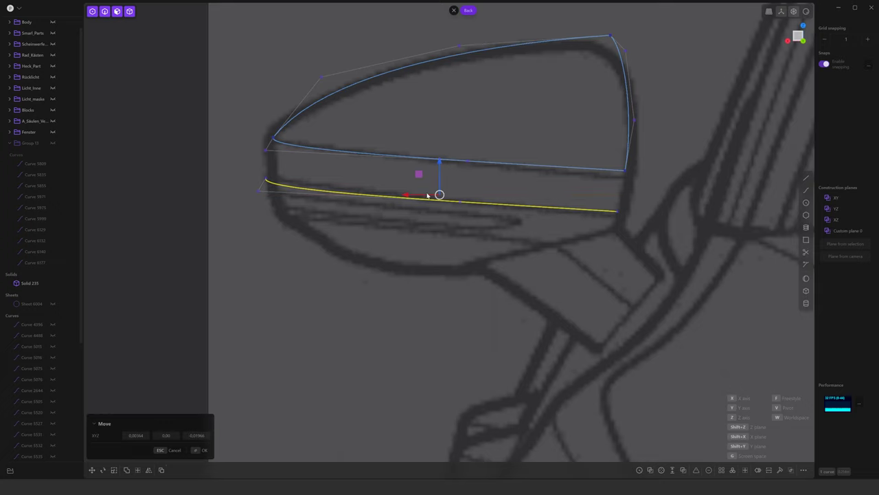
{"action": "key", "text": "Return"}
{"action": "left_click", "coordinate": [618, 186]}
{"action": "left_click", "coordinate": [92, 470]}
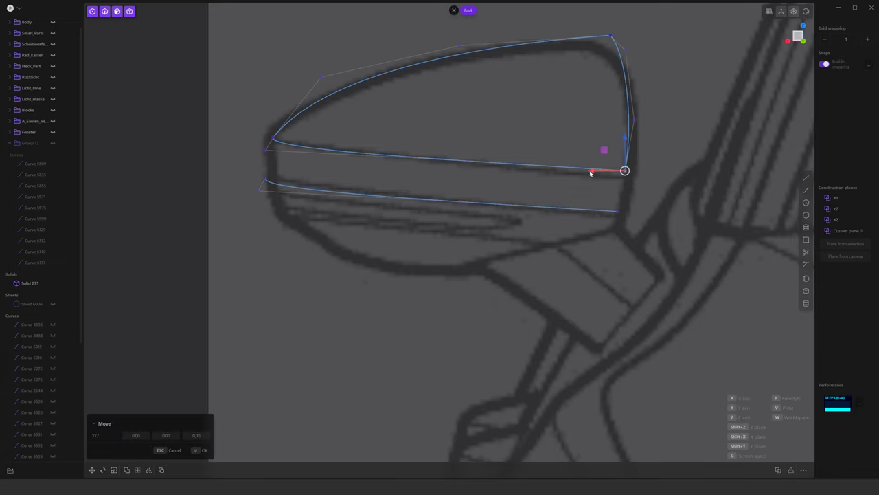
{"action": "left_click_drag", "start_coordinate": [624, 169], "coordinate": [598, 176]}
{"action": "key", "text": "Return"}
{"action": "scroll", "coordinate": [585, 234], "scroll_direction": "up", "scroll_amount": 1}
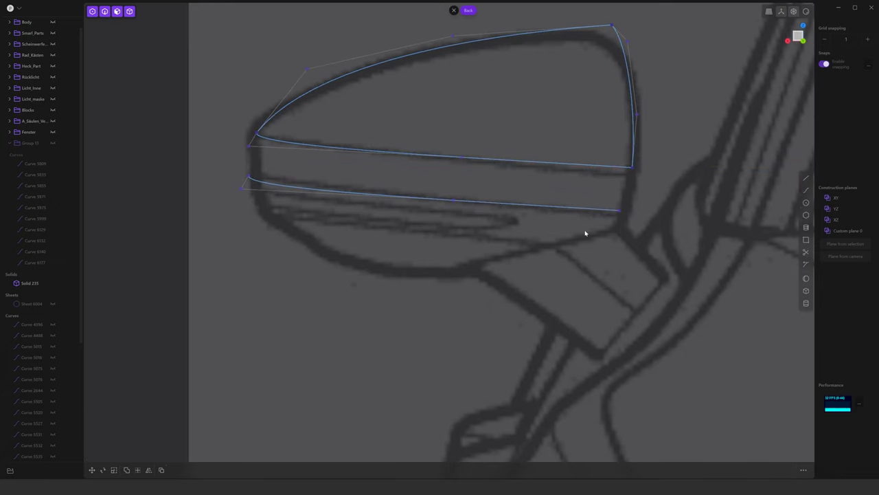
Mirror the right side curve and attach the copy to the trim line's right end
{"action": "left_click", "coordinate": [806, 187]}
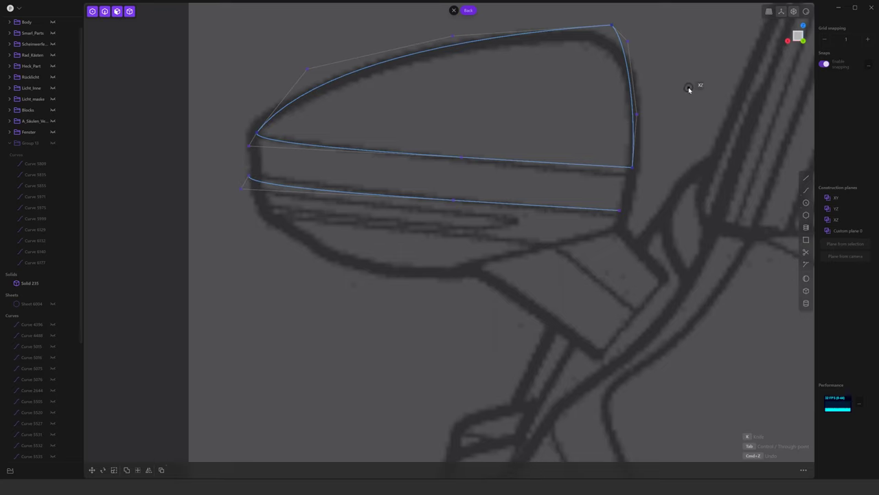
{"action": "left_click", "coordinate": [630, 79]}
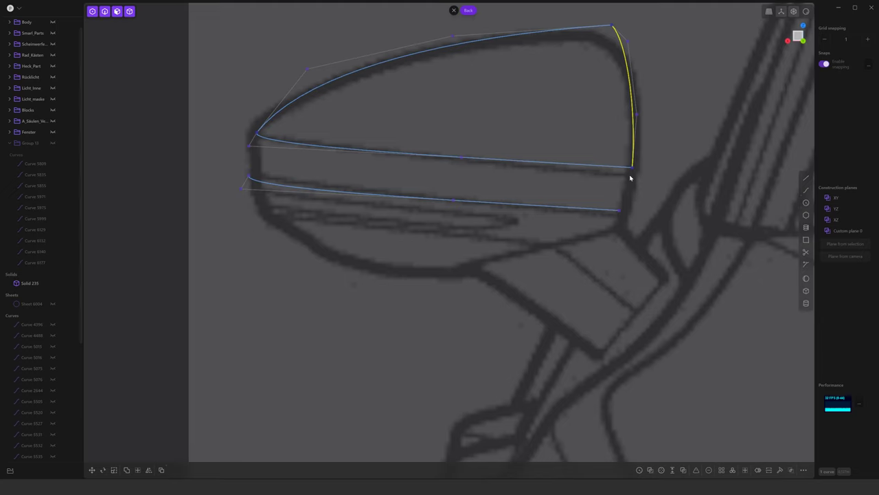
{"action": "key", "text": "alt+x"}
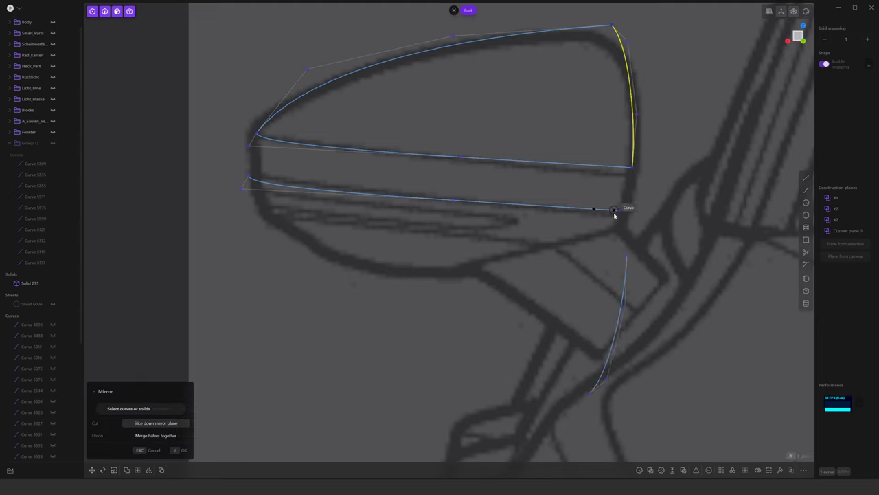
{"action": "key", "text": "Escape"}
{"action": "left_click", "coordinate": [626, 265]}
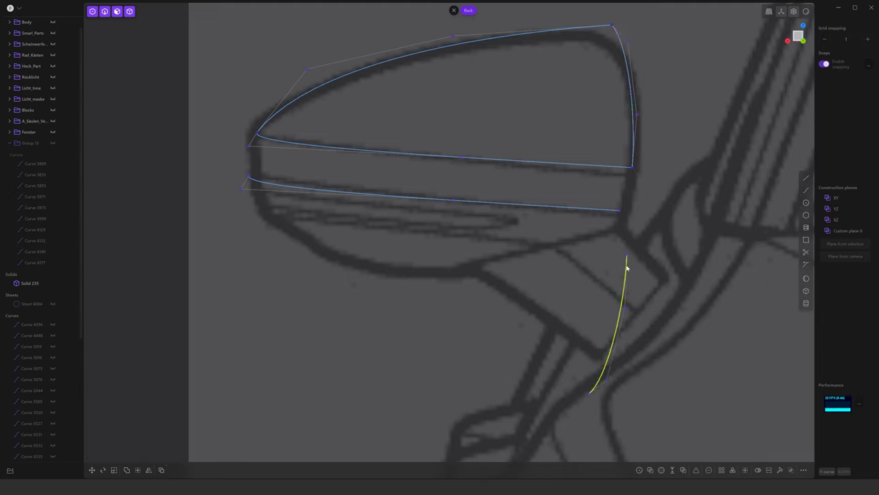
{"action": "key", "text": "g"}
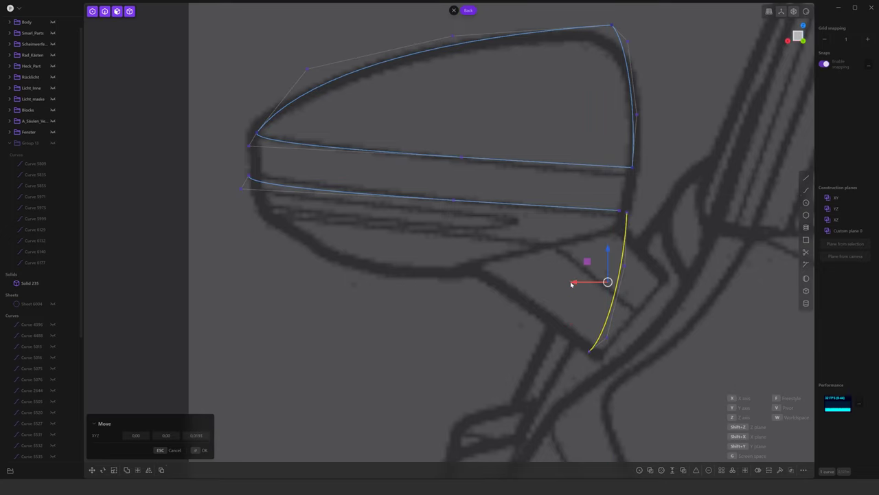
{"action": "scroll", "coordinate": [639, 189], "scroll_direction": "up", "scroll_amount": 2}
{"action": "left_click", "coordinate": [616, 219]}
Reshape the lower outline curve's control points to follow the sketch in top and right views
{"action": "key", "text": "Escape"}
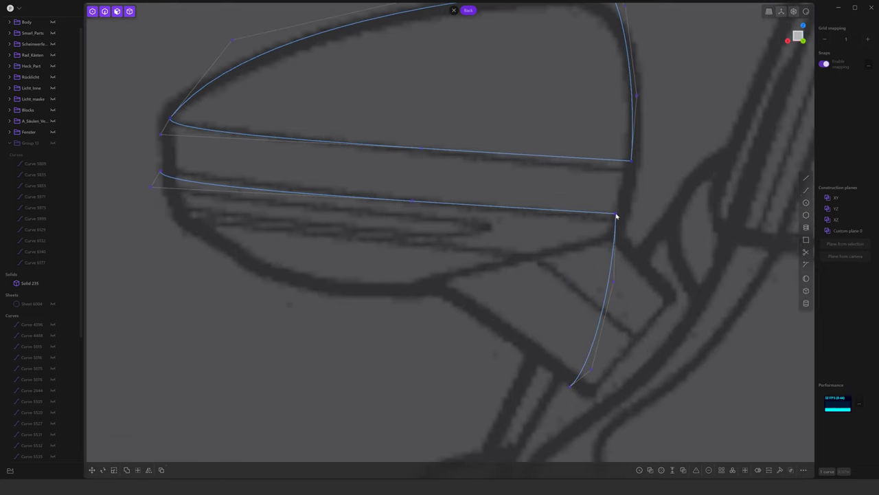
{"action": "left_click_drag", "start_coordinate": [474, 381], "coordinate": [338, 285]}
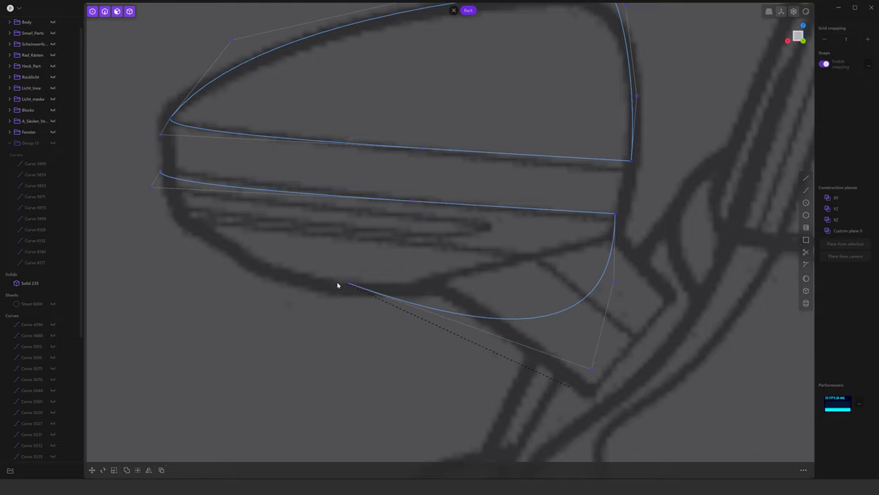
{"action": "left_click_drag", "start_coordinate": [590, 369], "coordinate": [480, 282]}
{"action": "left_click_drag", "start_coordinate": [617, 284], "coordinate": [580, 259]}
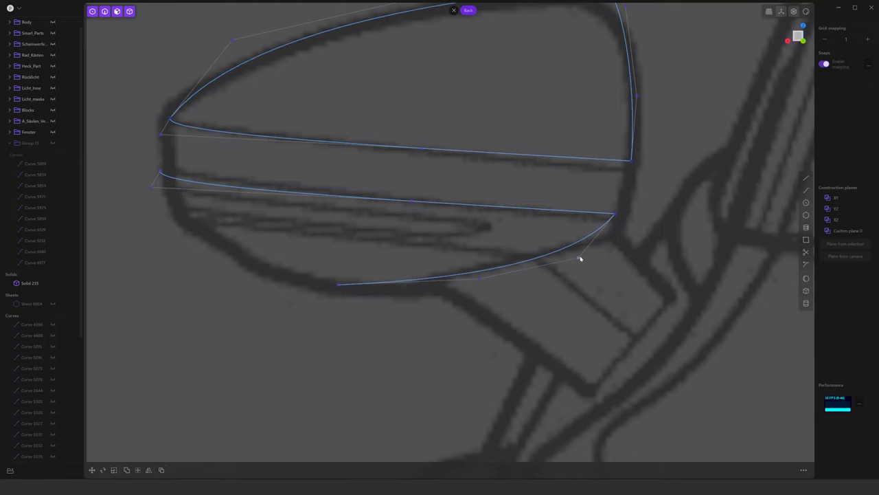
{"action": "left_click", "coordinate": [788, 42]}
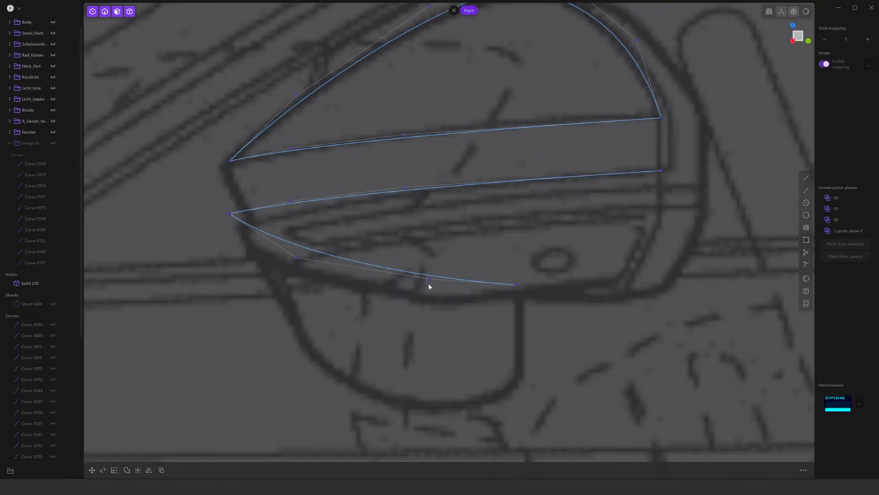
{"action": "left_click_drag", "start_coordinate": [428, 285], "coordinate": [428, 302]}
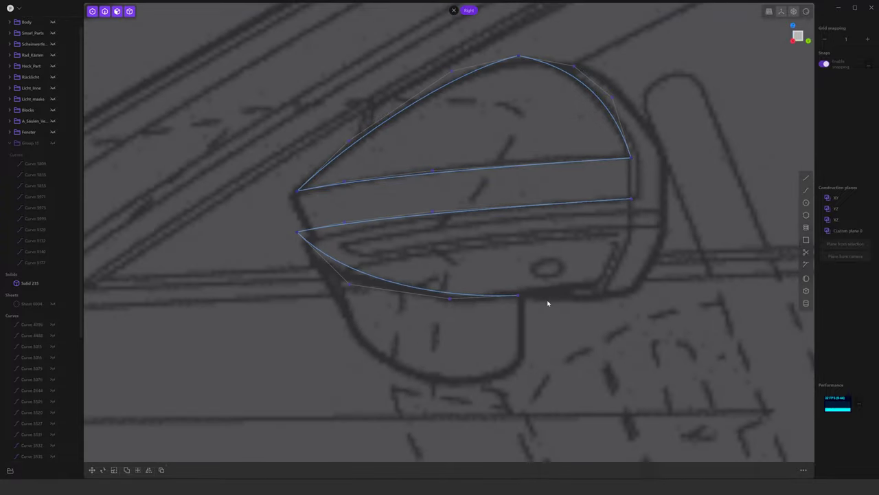
{"action": "mouse_move", "coordinate": [547, 300]}
{"action": "middle_mouse_down"}
{"action": "mouse_move", "coordinate": [738, 306]}
{"action": "mouse_move", "coordinate": [697, 311]}
{"action": "mouse_move", "coordinate": [639, 272]}
{"action": "mouse_move", "coordinate": [697, 290]}
{"action": "mouse_move", "coordinate": [353, 259]}
{"action": "mouse_move", "coordinate": [475, 250]}
{"action": "mouse_move", "coordinate": [808, 44]}
{"action": "middle_mouse_up"}
In the Right view, draw a curve from the middle curve's end closing the lower outline's end
{"action": "left_click", "coordinate": [805, 42]}
{"action": "left_click", "coordinate": [787, 42]}
{"action": "left_click", "coordinate": [630, 200]}
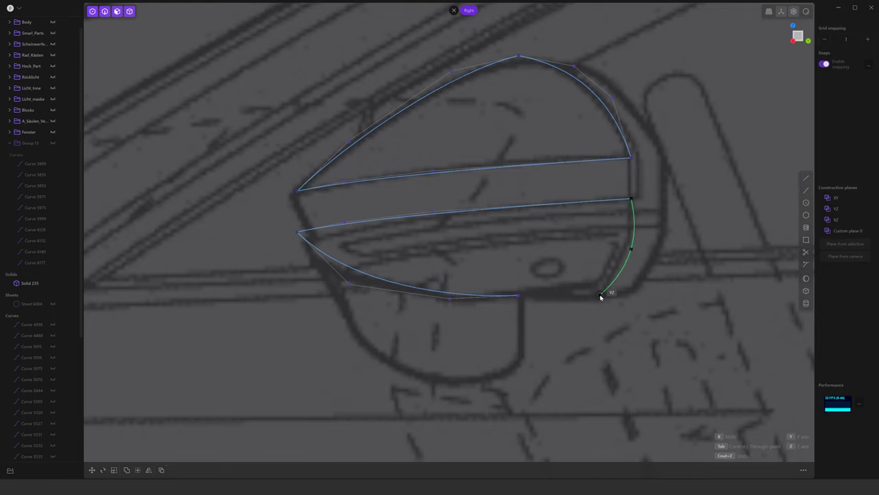
{"action": "right_click", "coordinate": [660, 300]}
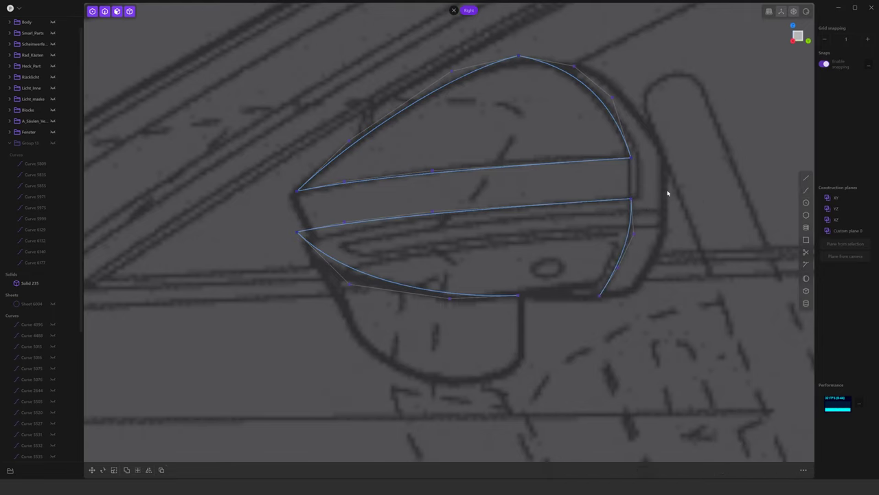
{"action": "key", "text": "ctrl+KP_1"}
{"action": "left_click", "coordinate": [225, 201]}
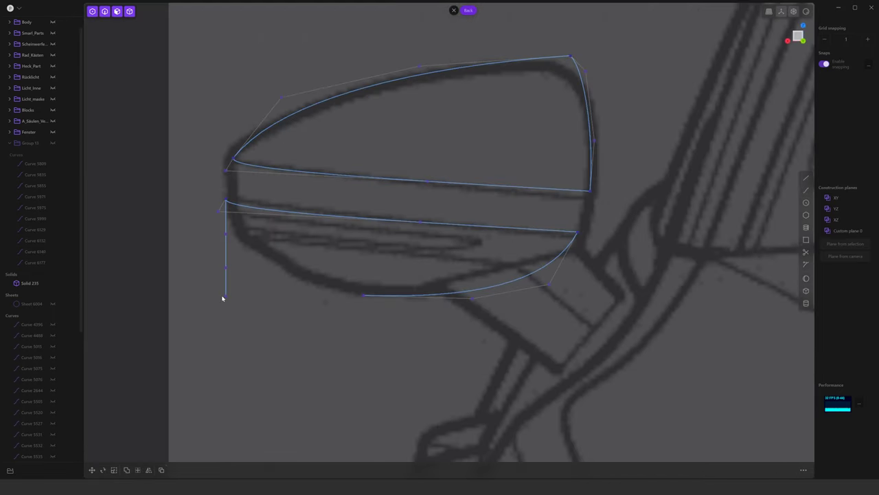
End the curve on the bottom curve's end, then draw another curve along the lower outline
{"action": "left_click", "coordinate": [364, 295]}
{"action": "mouse_move", "coordinate": [264, 267]}
{"action": "middle_mouse_down"}
{"action": "mouse_move", "coordinate": [416, 308]}
{"action": "mouse_move", "coordinate": [677, 346]}
{"action": "mouse_move", "coordinate": [694, 337]}
{"action": "middle_mouse_up"}
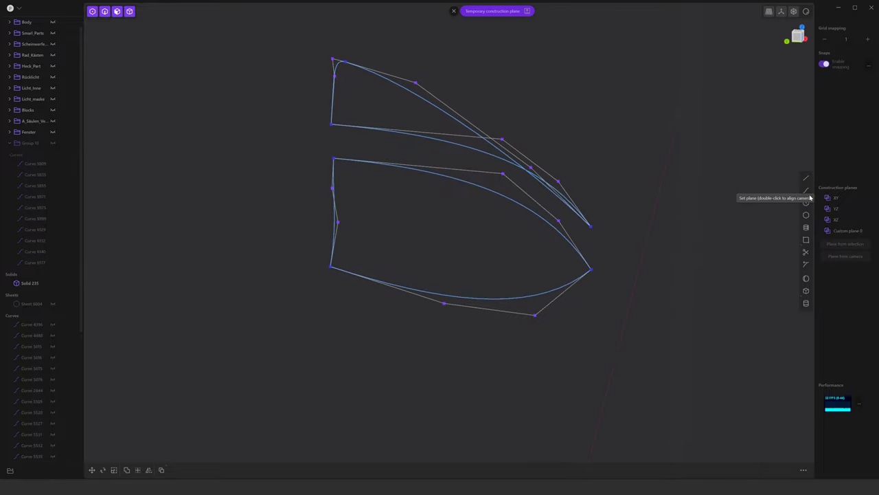
{"action": "left_click", "coordinate": [591, 268]}
{"action": "key", "text": "3"}
{"action": "left_click", "coordinate": [320, 266]}
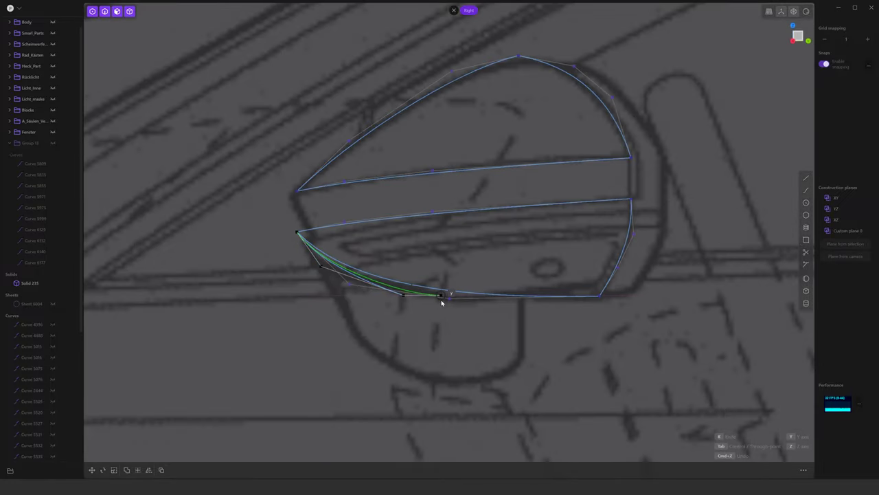
{"action": "left_click", "coordinate": [442, 297]}
In the Front view, snap the curve's end onto the other curve and delete its raised control point
{"action": "key", "text": "1"}
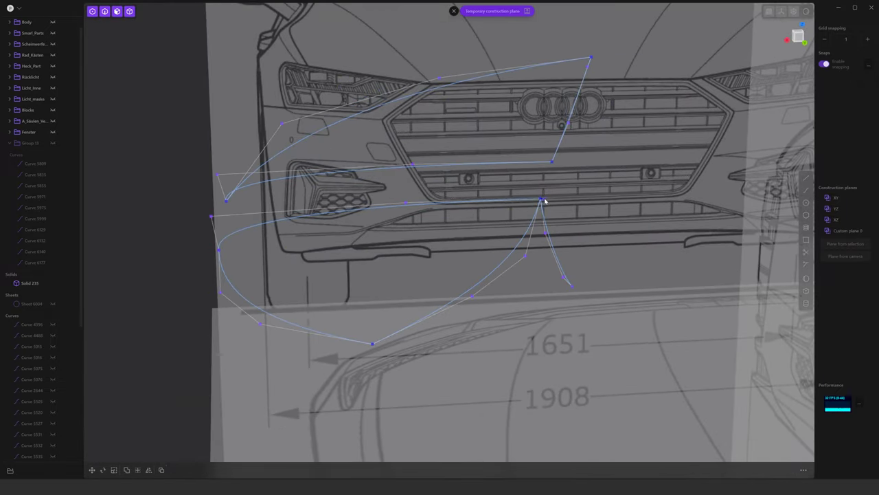
{"action": "left_click_drag", "start_coordinate": [542, 203], "coordinate": [571, 286]}
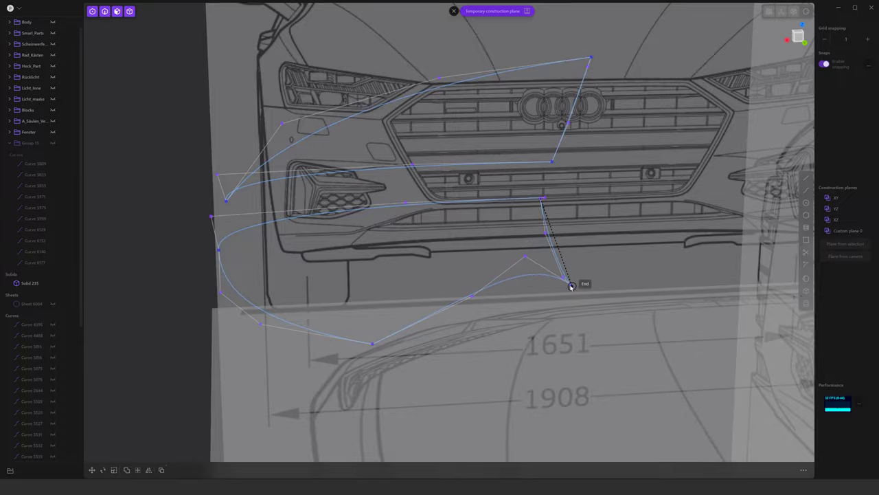
{"action": "left_click", "coordinate": [525, 256]}
{"action": "key", "text": "Delete"}
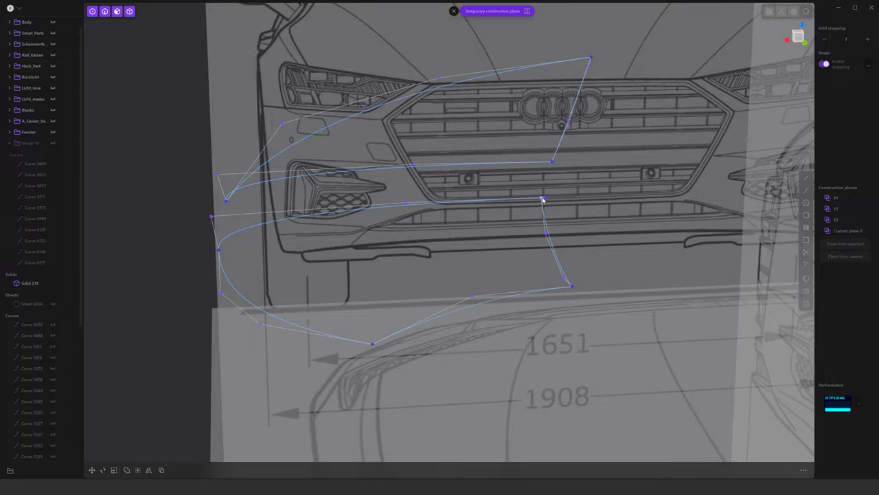
{"action": "middle_click_drag", "start_coordinate": [542, 199], "coordinate": [775, 222]}
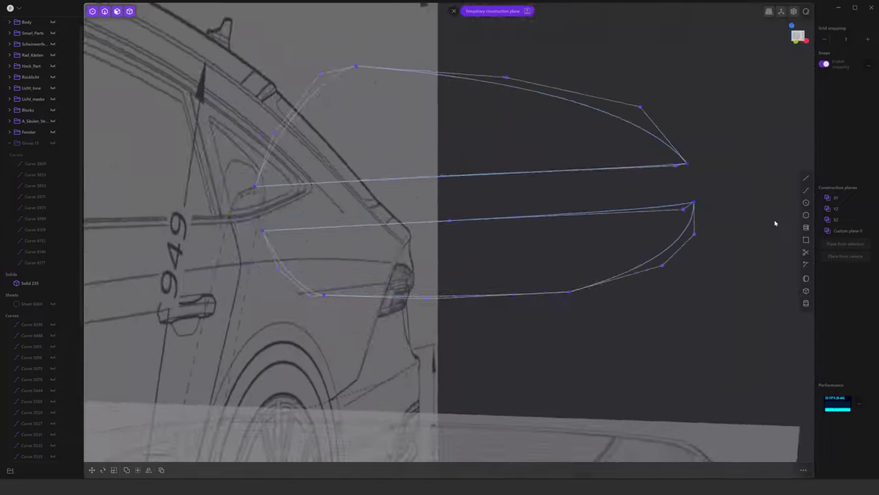
Inspect the curve network from the back, right and top views
{"action": "key", "text": "ctrl+1"}
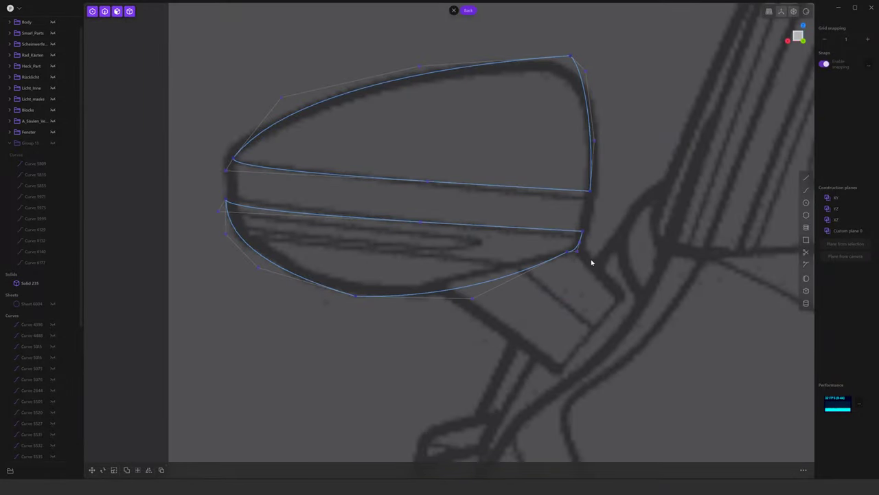
{"action": "key", "text": "3"}
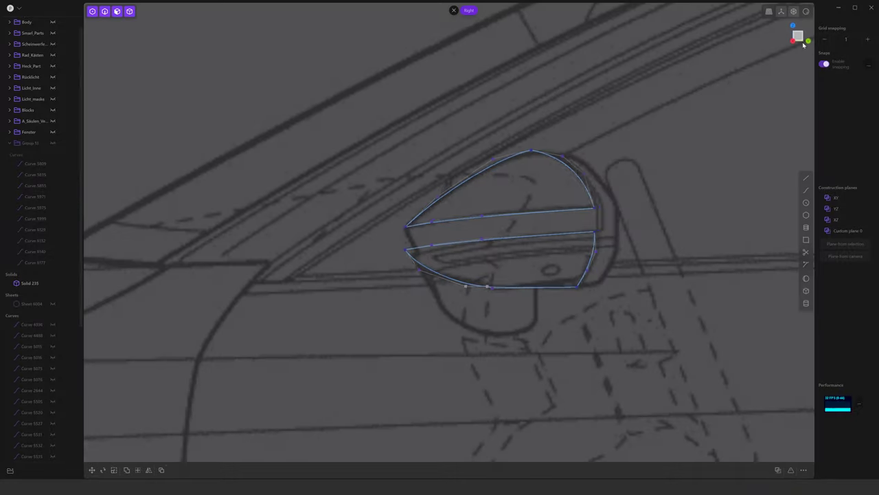
{"action": "key", "text": "ctrl+1"}
{"action": "scroll", "coordinate": [432, 233], "scroll_direction": "down", "scroll_amount": 5}
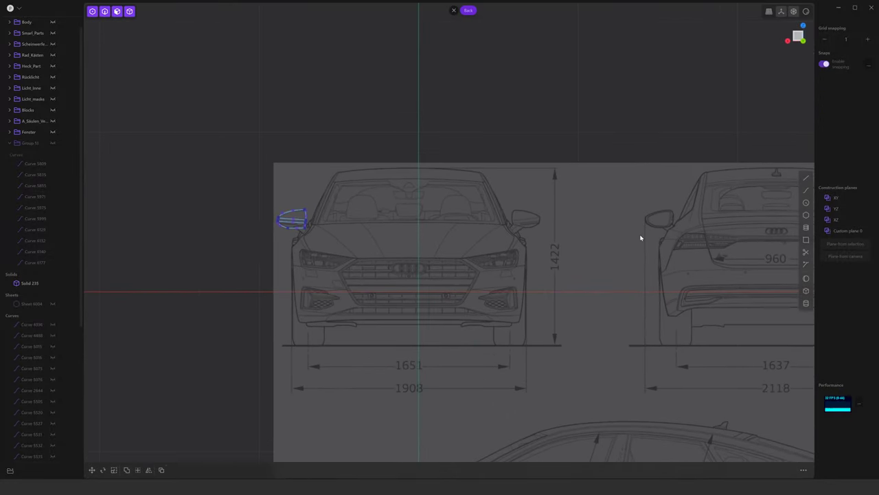
{"action": "scroll", "coordinate": [296, 234], "scroll_direction": "up", "scroll_amount": 3}
{"action": "scroll", "coordinate": [392, 238], "scroll_direction": "up", "scroll_amount": 3}
{"action": "mouse_move", "coordinate": [392, 238]}
{"action": "middle_mouse_down"}
{"action": "mouse_move", "coordinate": [408, 258]}
{"action": "mouse_move", "coordinate": [444, 227]}
{"action": "middle_mouse_up"}
{"action": "key", "text": "7"}
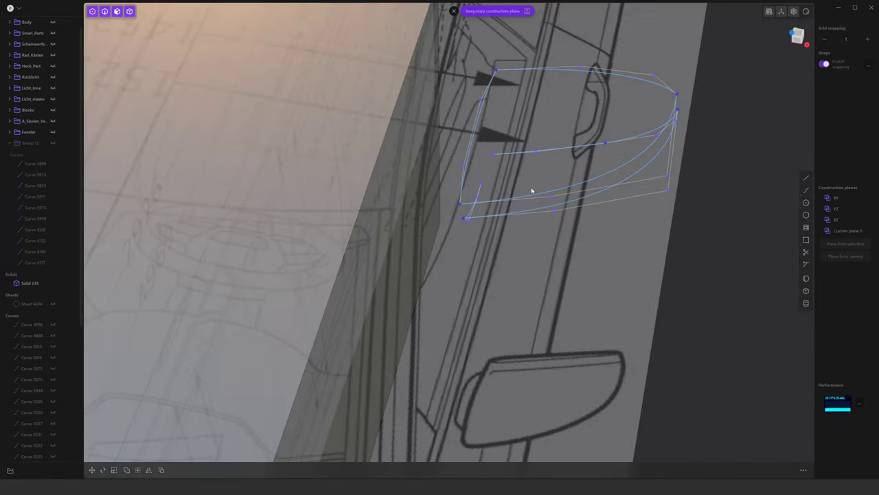
{"action": "mouse_move", "coordinate": [515, 165]}
{"action": "middle_mouse_down"}
{"action": "mouse_move", "coordinate": [530, 190]}
{"action": "mouse_move", "coordinate": [514, 207]}
{"action": "mouse_move", "coordinate": [515, 195]}
{"action": "middle_mouse_up"}
{"action": "middle_click_drag", "start_coordinate": [565, 222], "coordinate": [577, 228]}
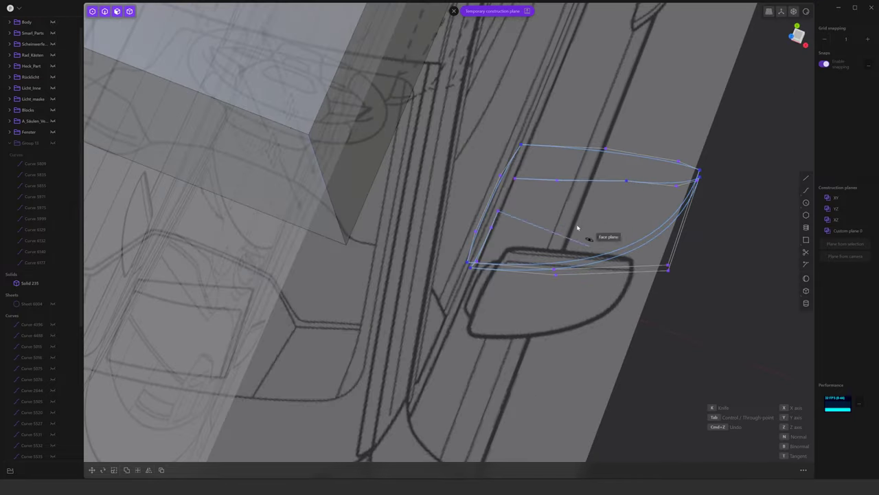
{"action": "left_click", "coordinate": [799, 30]}
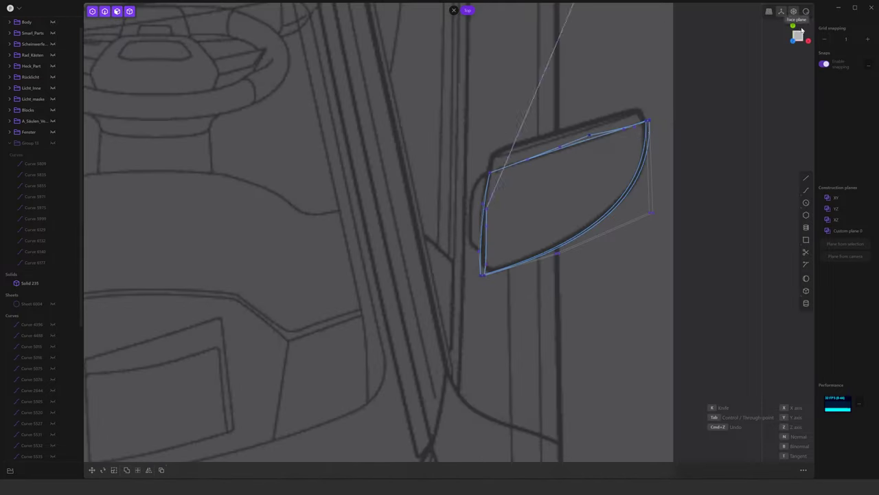
Draw a connecting curve inside the mirror outline, placing points in the back view and closing it
{"action": "left_click", "coordinate": [554, 198]}
{"action": "mouse_move", "coordinate": [618, 133]}
{"action": "middle_mouse_down"}
{"action": "mouse_move", "coordinate": [604, 163]}
{"action": "mouse_move", "coordinate": [673, 377]}
{"action": "middle_mouse_up"}
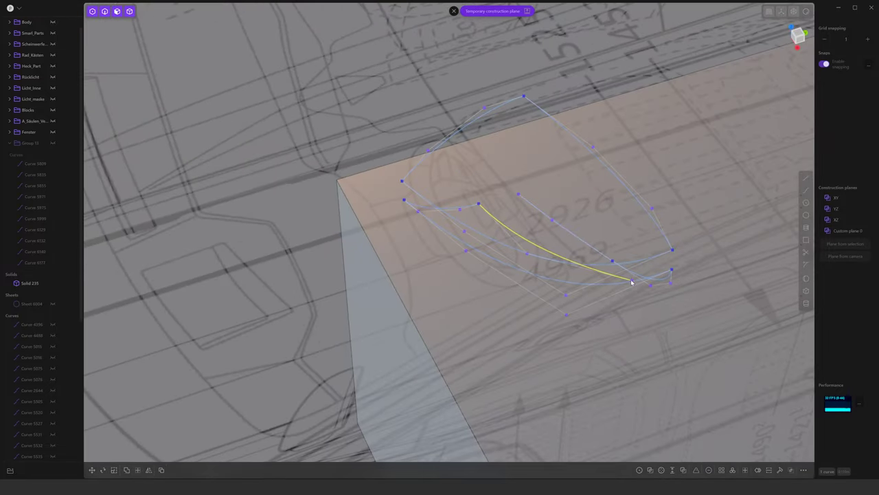
{"action": "key", "text": "ctrl+KP_1"}
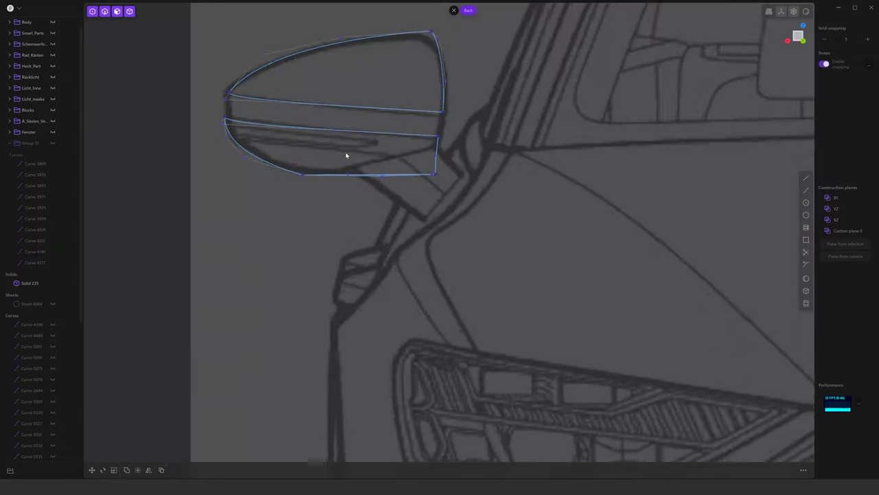
{"action": "scroll", "coordinate": [345, 155], "scroll_direction": "down", "scroll_amount": 5}
{"action": "scroll", "coordinate": [350, 180], "scroll_direction": "up", "scroll_amount": 5}
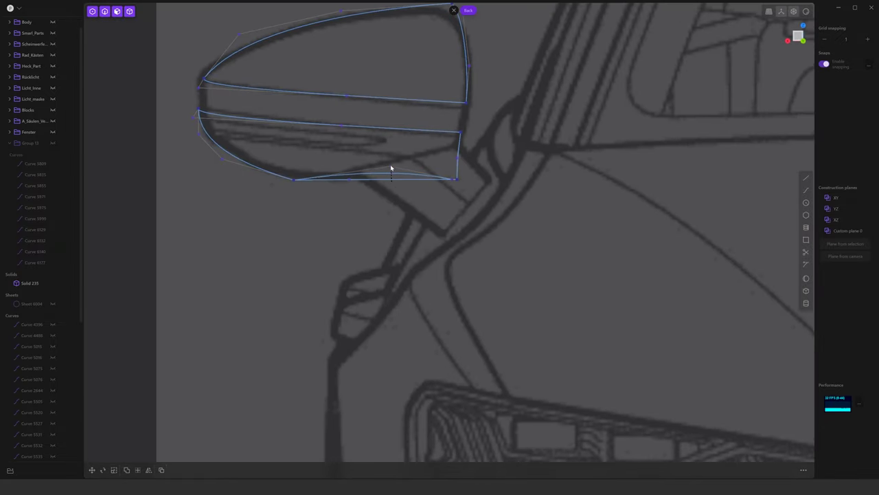
{"action": "mouse_move", "coordinate": [391, 167]}
{"action": "middle_mouse_down"}
{"action": "mouse_move", "coordinate": [435, 184]}
{"action": "mouse_move", "coordinate": [403, 206]}
{"action": "mouse_move", "coordinate": [350, 183]}
{"action": "middle_mouse_up"}
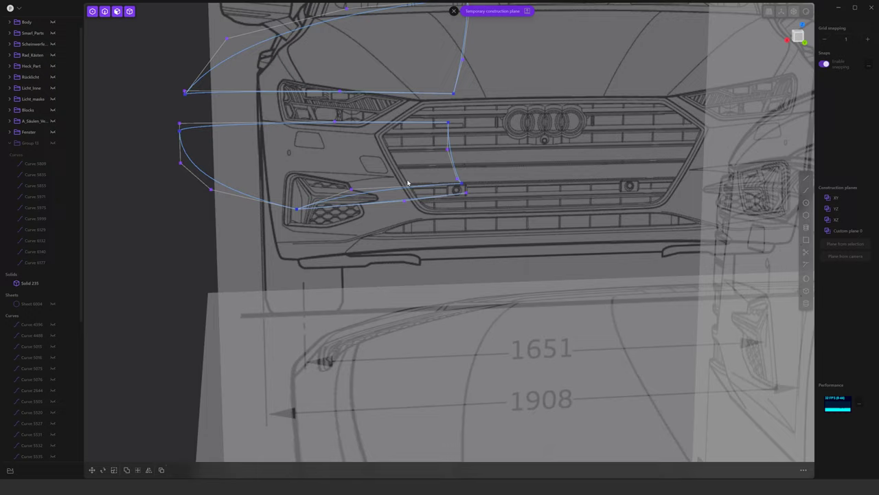
{"action": "left_click", "coordinate": [351, 184]}
{"action": "left_click", "coordinate": [460, 182]}
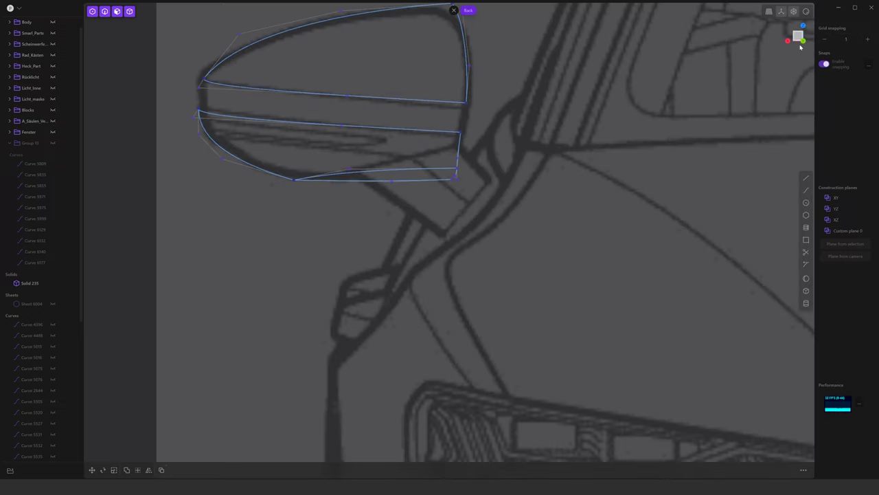
{"action": "mouse_move", "coordinate": [456, 182]}
{"action": "middle_mouse_down"}
{"action": "mouse_move", "coordinate": [464, 222]}
{"action": "mouse_move", "coordinate": [483, 162]}
{"action": "mouse_move", "coordinate": [431, 154]}
{"action": "mouse_move", "coordinate": [591, 214]}
{"action": "mouse_move", "coordinate": [595, 200]}
{"action": "mouse_move", "coordinate": [372, 196]}
{"action": "mouse_move", "coordinate": [365, 172]}
{"action": "mouse_move", "coordinate": [512, 167]}
{"action": "mouse_move", "coordinate": [528, 194]}
{"action": "mouse_move", "coordinate": [565, 186]}
{"action": "mouse_move", "coordinate": [514, 177]}
{"action": "mouse_move", "coordinate": [839, 178]}
{"action": "mouse_move", "coordinate": [337, 151]}
{"action": "mouse_move", "coordinate": [540, 171]}
{"action": "mouse_move", "coordinate": [542, 199]}
{"action": "mouse_move", "coordinate": [615, 231]}
{"action": "middle_mouse_up"}
Draw a straight vertical line from the upper curve's tip to the lower curve's tip
{"action": "left_click", "coordinate": [806, 179]}
{"action": "left_click", "coordinate": [488, 147]}
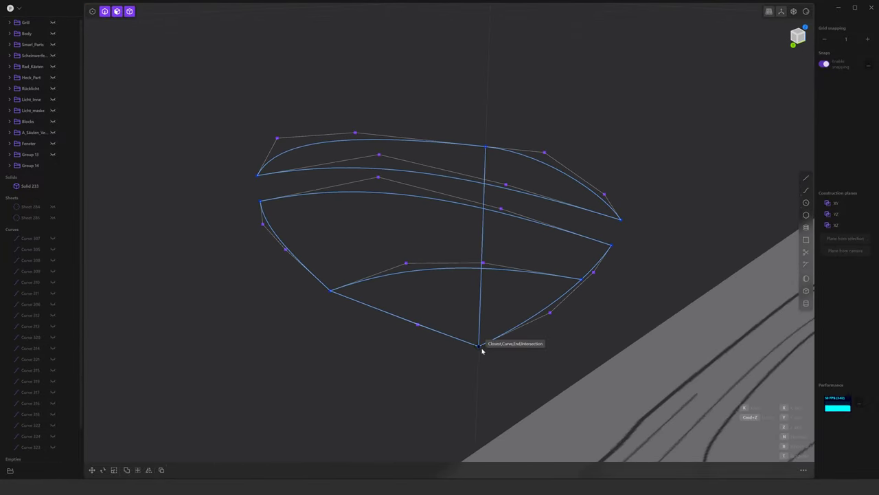
{"action": "left_click", "coordinate": [483, 350]}
{"action": "middle_click_drag", "start_coordinate": [514, 365], "coordinate": [500, 250]}
{"action": "key", "text": "1"}
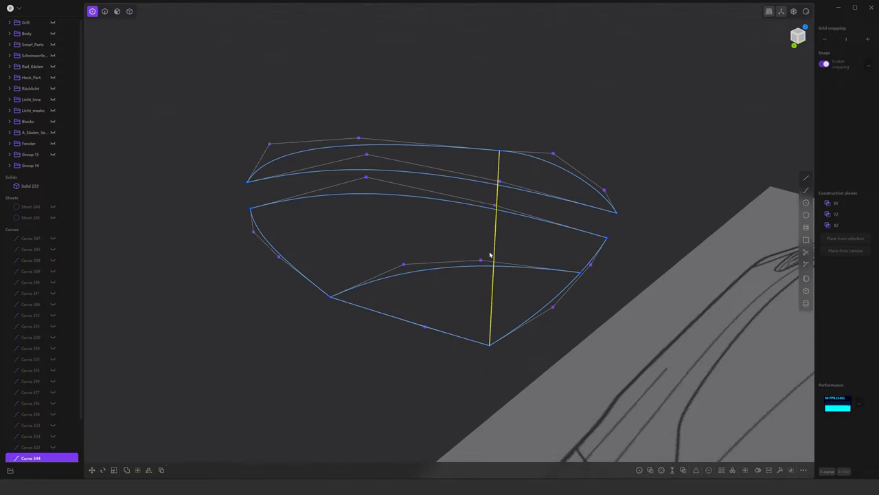
{"action": "key", "text": "1"}
{"action": "left_click", "coordinate": [494, 236]}
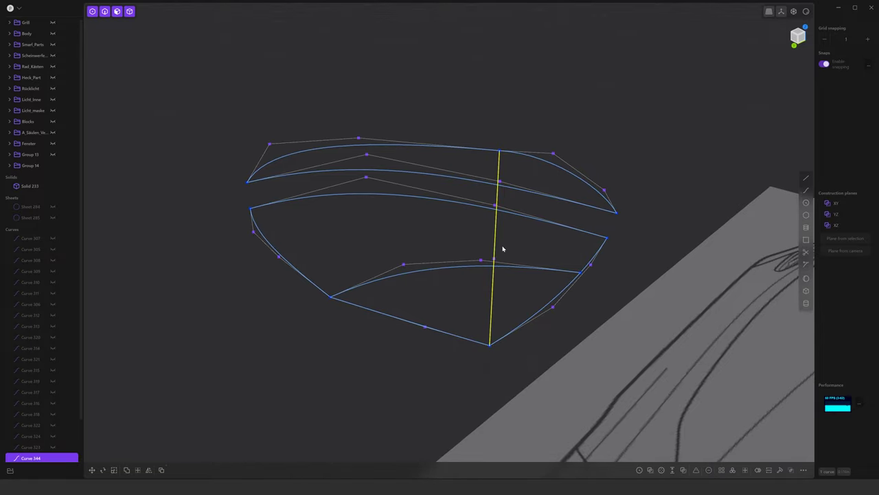
{"action": "mouse_move", "coordinate": [503, 249]}
{"action": "middle_mouse_down"}
{"action": "mouse_move", "coordinate": [550, 252]}
{"action": "mouse_move", "coordinate": [612, 196]}
{"action": "mouse_move", "coordinate": [502, 196]}
{"action": "mouse_move", "coordinate": [465, 243]}
{"action": "mouse_move", "coordinate": [536, 227]}
{"action": "middle_mouse_up"}
{"action": "left_click", "coordinate": [570, 229]}
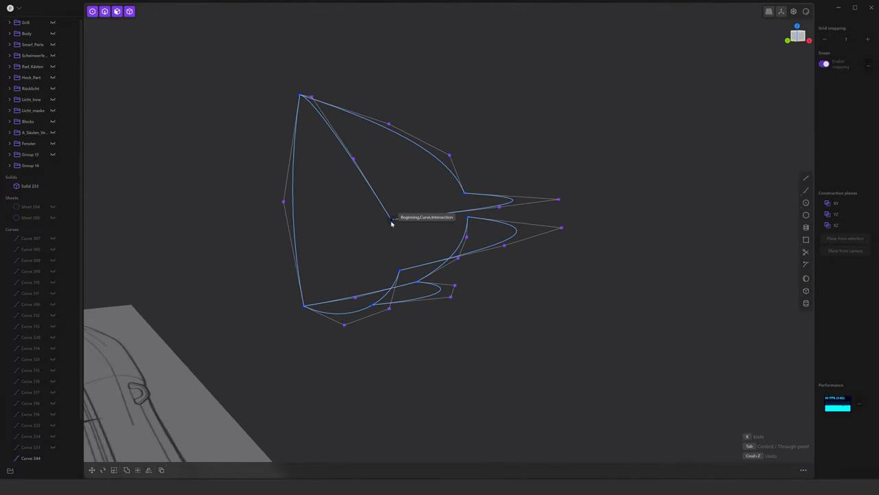
Draw another line from the upper curve's end down to the lower curve's corner
{"action": "left_click", "coordinate": [374, 275]}
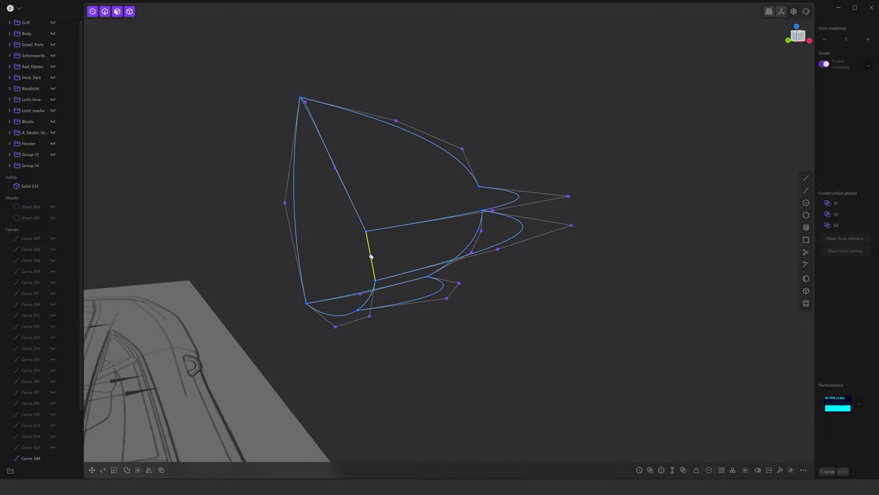
{"action": "mouse_move", "coordinate": [367, 258]}
{"action": "middle_mouse_down"}
{"action": "mouse_move", "coordinate": [378, 271]}
{"action": "mouse_move", "coordinate": [524, 314]}
{"action": "middle_mouse_up"}
{"action": "scroll", "coordinate": [542, 315], "scroll_direction": "up", "scroll_amount": 3}
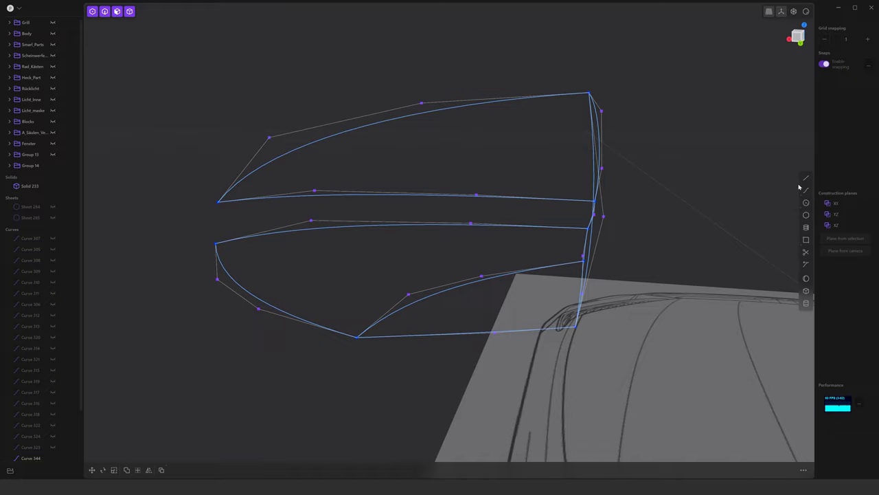
{"action": "mouse_move", "coordinate": [216, 212]}
{"action": "middle_mouse_down"}
{"action": "mouse_move", "coordinate": [309, 231]}
{"action": "mouse_move", "coordinate": [463, 230]}
{"action": "mouse_move", "coordinate": [408, 215]}
{"action": "mouse_move", "coordinate": [408, 140]}
{"action": "middle_mouse_up"}
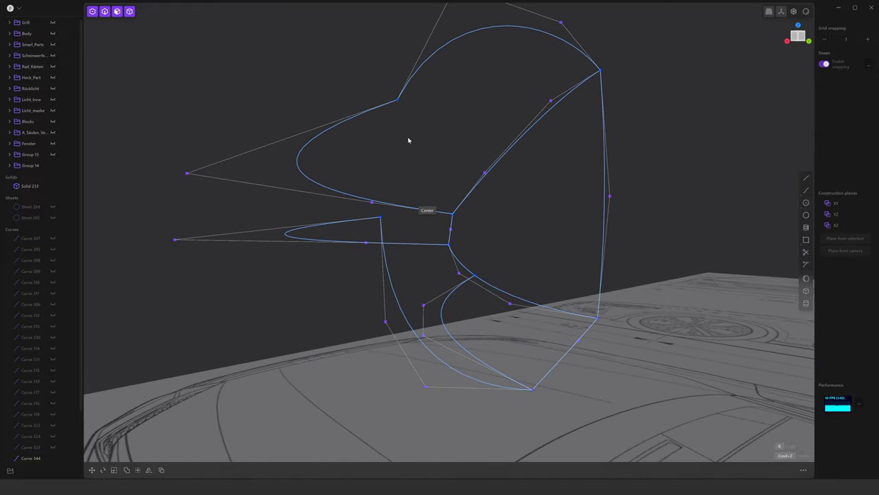
{"action": "left_click", "coordinate": [397, 101]}
{"action": "left_click", "coordinate": [381, 219]}
{"action": "mouse_move", "coordinate": [451, 210]}
{"action": "middle_mouse_down"}
{"action": "mouse_move", "coordinate": [433, 236]}
{"action": "mouse_move", "coordinate": [295, 311]}
{"action": "mouse_move", "coordinate": [283, 289]}
{"action": "middle_mouse_up"}
{"action": "scroll", "coordinate": [41, 364], "scroll_direction": "down", "scroll_amount": 3}
In the Top view, move the inner corner point onto the top edge curve
{"action": "left_click", "coordinate": [75, 434]}
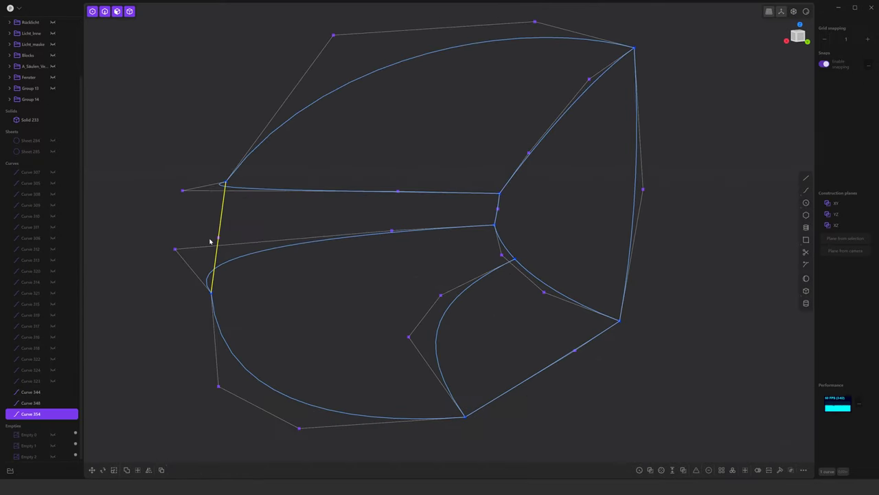
{"action": "key", "text": "Escape"}
{"action": "mouse_move", "coordinate": [212, 236]}
{"action": "middle_mouse_down"}
{"action": "mouse_move", "coordinate": [344, 261]}
{"action": "mouse_move", "coordinate": [707, 226]}
{"action": "mouse_move", "coordinate": [639, 179]}
{"action": "mouse_move", "coordinate": [701, 186]}
{"action": "mouse_move", "coordinate": [756, 239]}
{"action": "middle_mouse_up"}
{"action": "scroll", "coordinate": [659, 200], "scroll_direction": "up", "scroll_amount": 2}
{"action": "left_click", "coordinate": [660, 179]}
{"action": "left_click", "coordinate": [797, 30]}
{"action": "scroll", "coordinate": [255, 275], "scroll_direction": "down", "scroll_amount": 2}
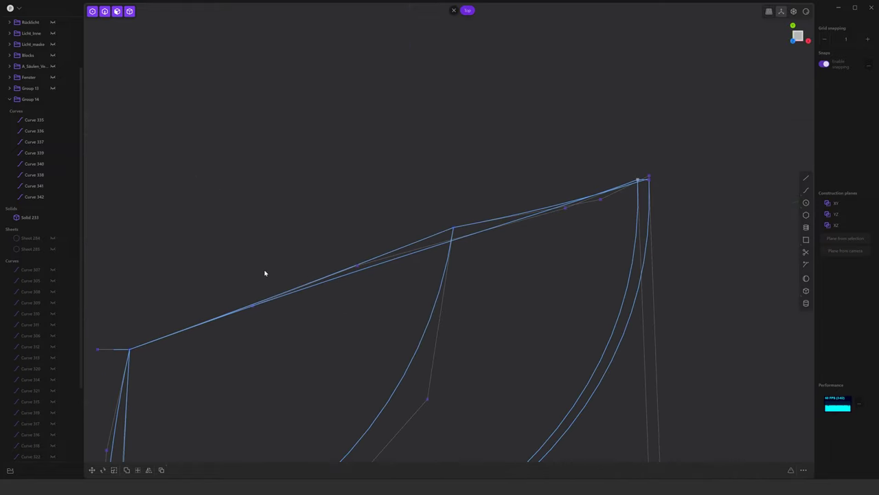
{"action": "scroll", "coordinate": [425, 233], "scroll_direction": "up", "scroll_amount": 1}
{"action": "scroll", "coordinate": [447, 223], "scroll_direction": "up", "scroll_amount": 2}
{"action": "left_click", "coordinate": [92, 470]}
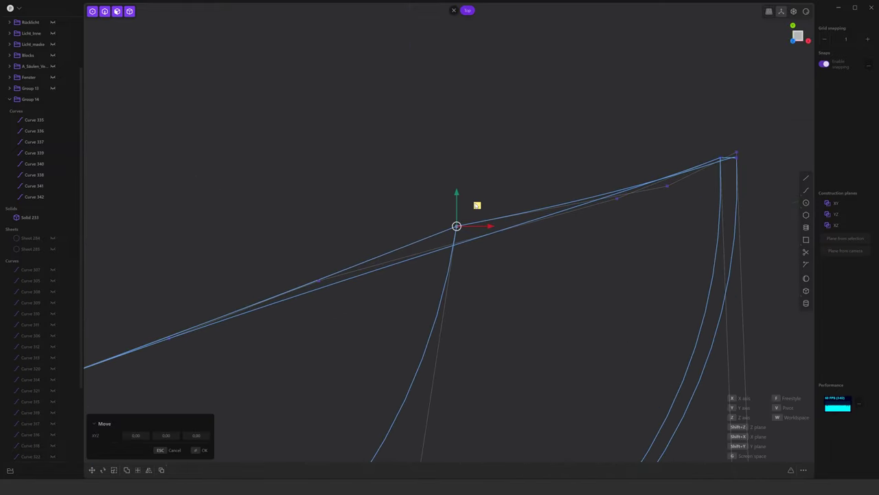
{"action": "key", "text": "Return"}
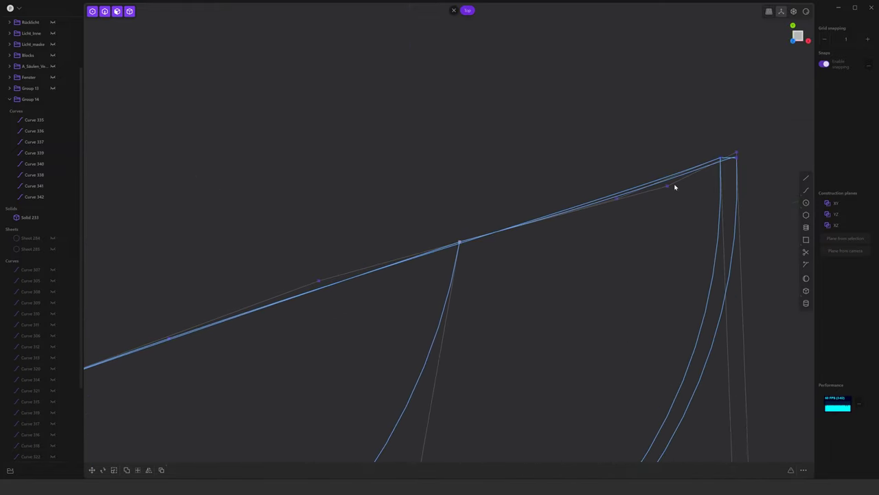
{"action": "mouse_move", "coordinate": [617, 199]}
{"action": "middle_mouse_down"}
{"action": "mouse_move", "coordinate": [597, 190]}
{"action": "mouse_move", "coordinate": [288, 234]}
{"action": "middle_mouse_up"}
{"action": "scroll", "coordinate": [291, 239], "scroll_direction": "down", "scroll_amount": 3}
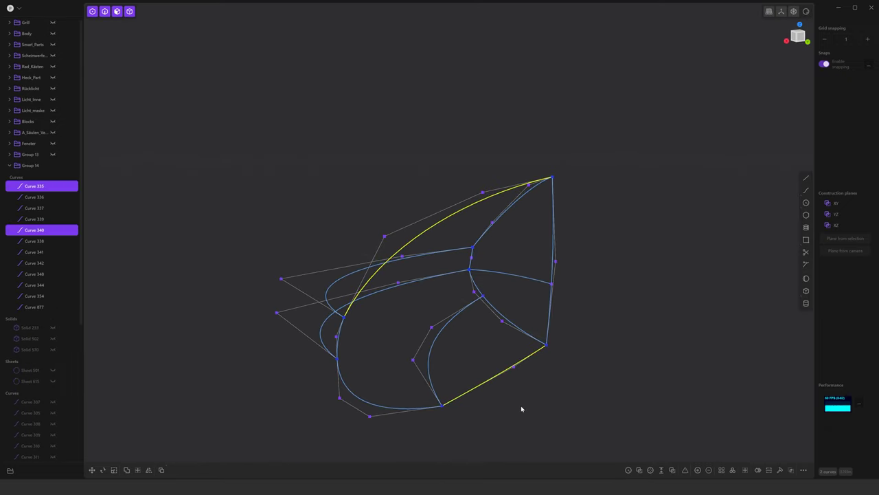
Confirm the loft between the two selected curves as a sheet
{"action": "key", "text": "l"}
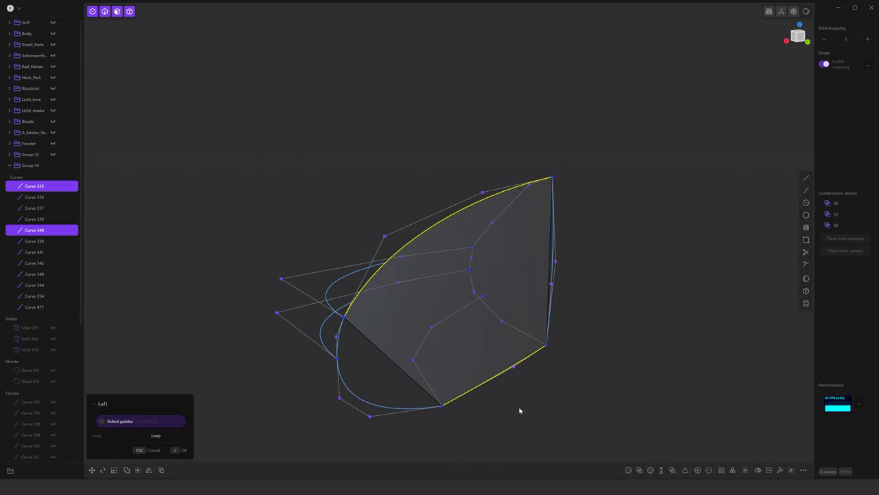
{"action": "middle_click_drag", "start_coordinate": [561, 265], "coordinate": [577, 282]}
{"action": "key", "text": "Return"}
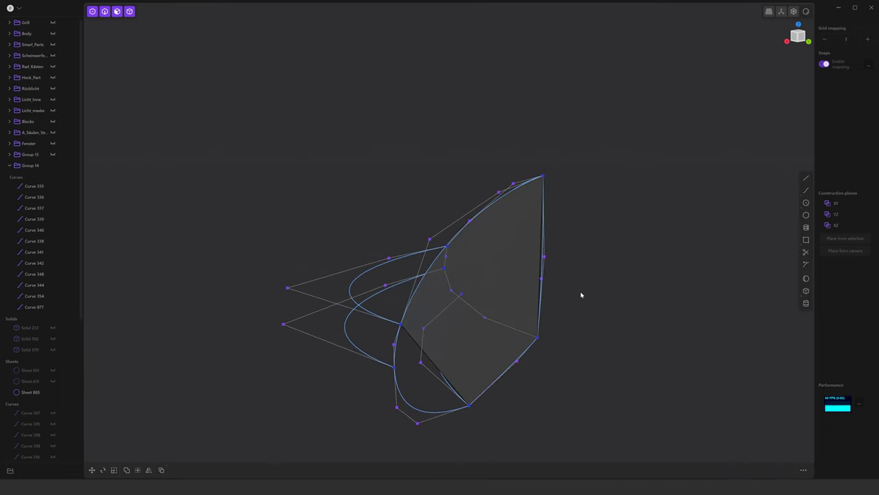
Flatten the selected outline curves by scaling them to nearly zero along one axis
{"action": "left_click", "coordinate": [460, 235]}
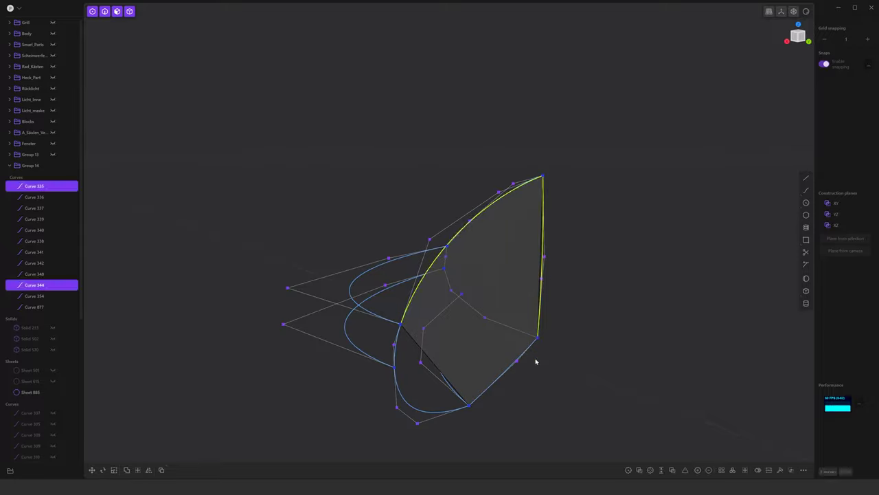
{"action": "left_click", "coordinate": [404, 341]}
{"action": "middle_click_drag", "start_coordinate": [405, 341], "coordinate": [525, 343]}
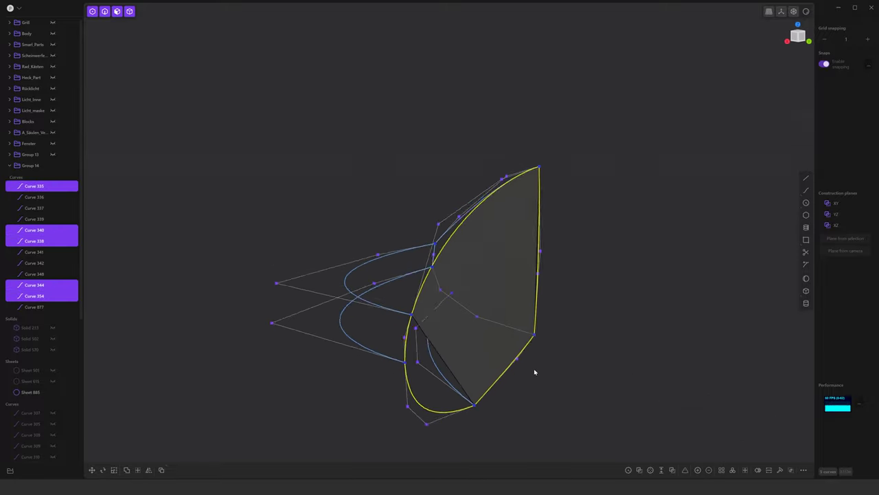
{"action": "key", "text": "s"}
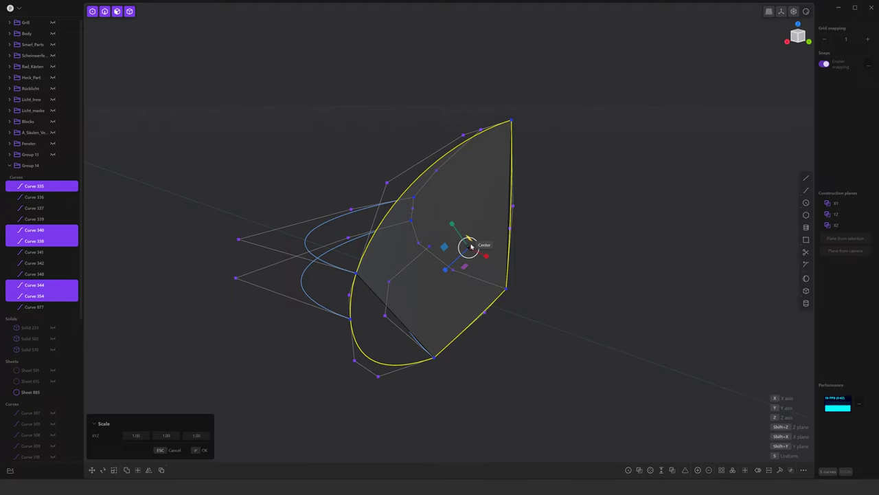
{"action": "scroll", "coordinate": [471, 246], "scroll_direction": "up", "scroll_amount": 2}
{"action": "scroll", "coordinate": [475, 265], "scroll_direction": "up", "scroll_amount": 1}
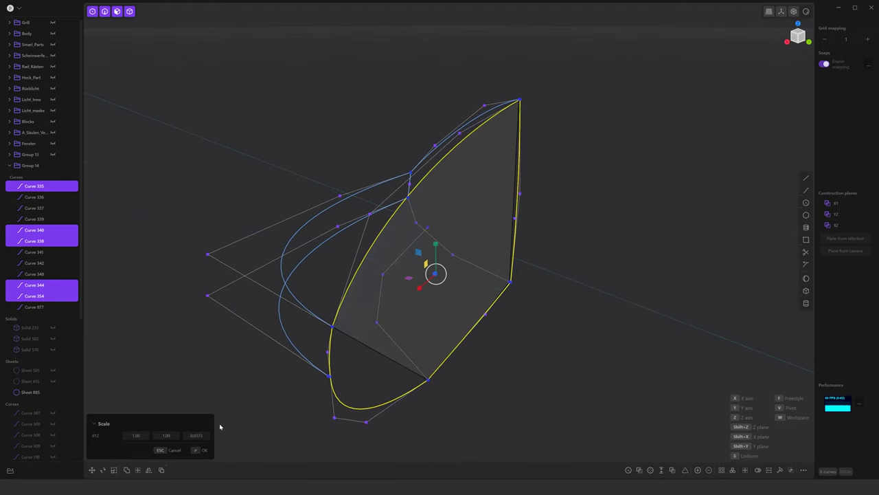
{"action": "left_click", "coordinate": [203, 450]}
Orbit around the flattened outline to inspect the new flat sheet face-on
{"action": "mouse_move", "coordinate": [552, 384]}
{"action": "middle_mouse_down"}
{"action": "mouse_move", "coordinate": [444, 326]}
{"action": "mouse_move", "coordinate": [449, 303]}
{"action": "middle_mouse_up"}
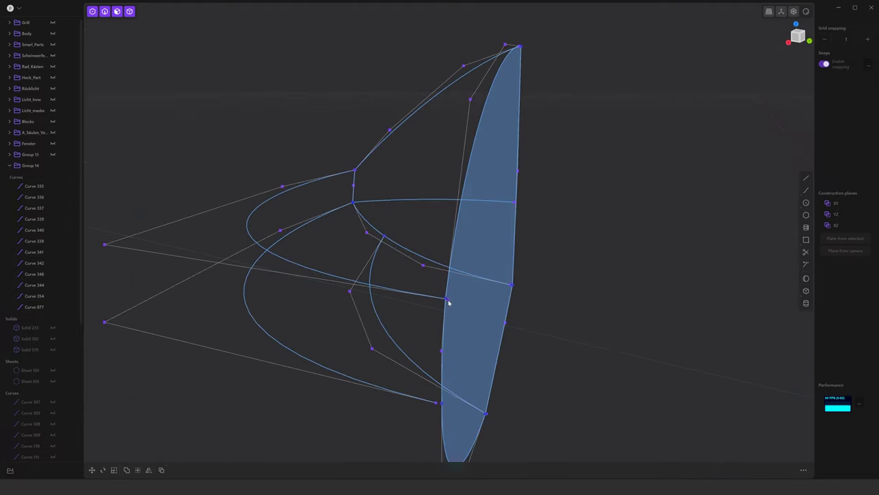
{"action": "mouse_move", "coordinate": [438, 362]}
{"action": "middle_mouse_down"}
{"action": "mouse_move", "coordinate": [404, 332]}
{"action": "mouse_move", "coordinate": [515, 369]}
{"action": "middle_mouse_up"}
{"action": "scroll", "coordinate": [528, 392], "scroll_direction": "up", "scroll_amount": 3}
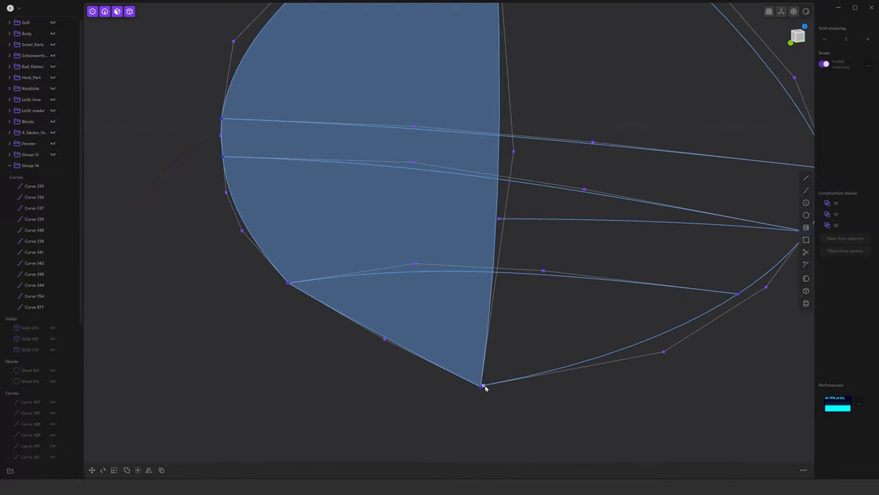
{"action": "scroll", "coordinate": [491, 406], "scroll_direction": "down", "scroll_amount": 5}
{"action": "middle_click_drag", "start_coordinate": [499, 383], "coordinate": [472, 174]}
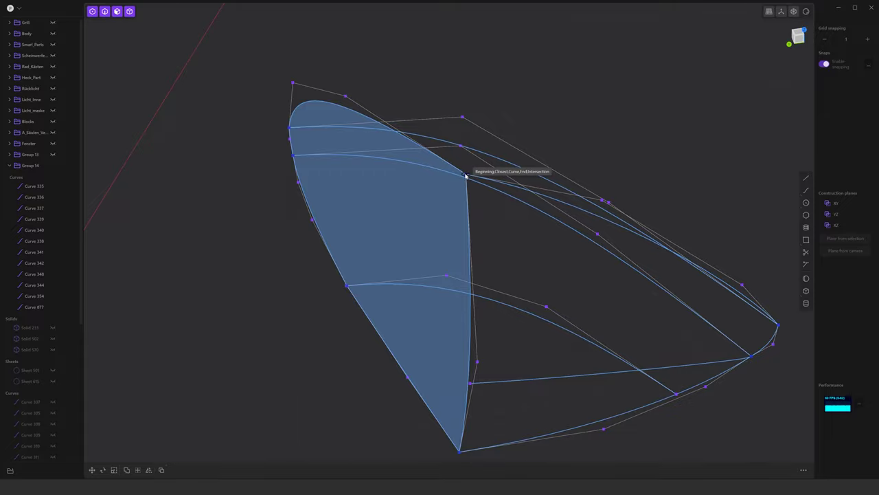
{"action": "mouse_move", "coordinate": [471, 206]}
{"action": "middle_mouse_down"}
{"action": "mouse_move", "coordinate": [632, 204]}
{"action": "mouse_move", "coordinate": [549, 166]}
{"action": "middle_mouse_up"}
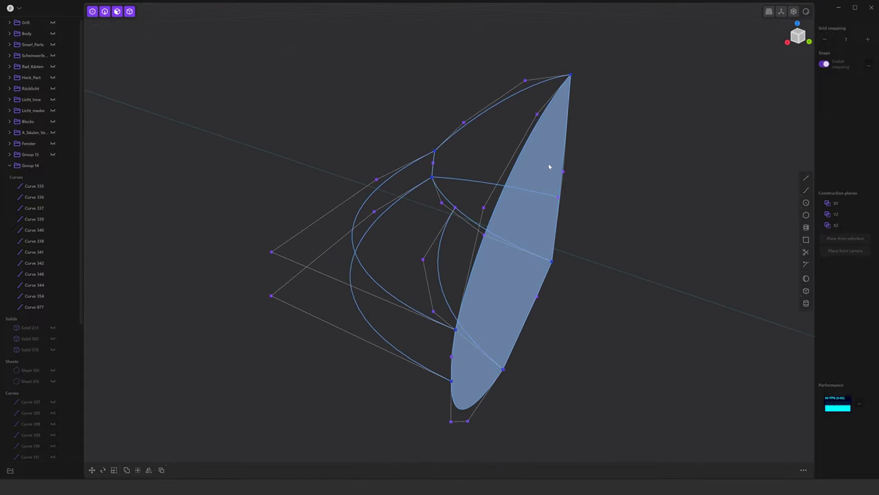
Extrude the flat face into Solid 901 with sides tapered at 16.70°
{"action": "key", "text": "x"}
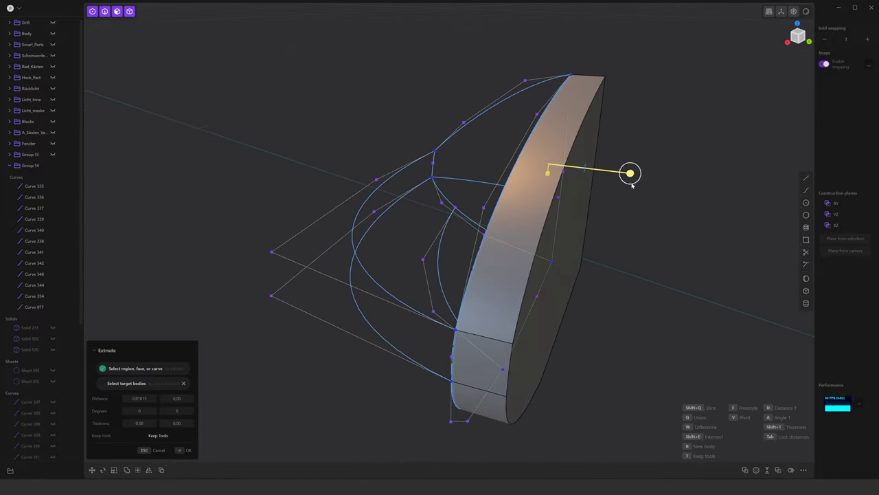
{"action": "mouse_move", "coordinate": [633, 185]}
{"action": "middle_mouse_down"}
{"action": "mouse_move", "coordinate": [616, 192]}
{"action": "mouse_move", "coordinate": [640, 236]}
{"action": "mouse_move", "coordinate": [526, 240]}
{"action": "mouse_move", "coordinate": [371, 264]}
{"action": "middle_mouse_up"}
{"action": "key", "text": "a"}
{"action": "key", "text": "Return"}
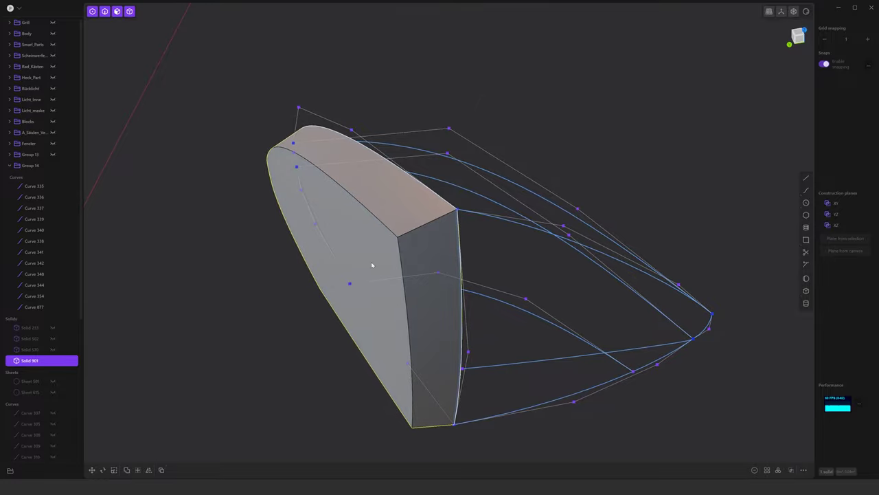
{"action": "left_click", "coordinate": [372, 265]}
{"action": "key", "text": "o"}
{"action": "key", "text": "Escape"}
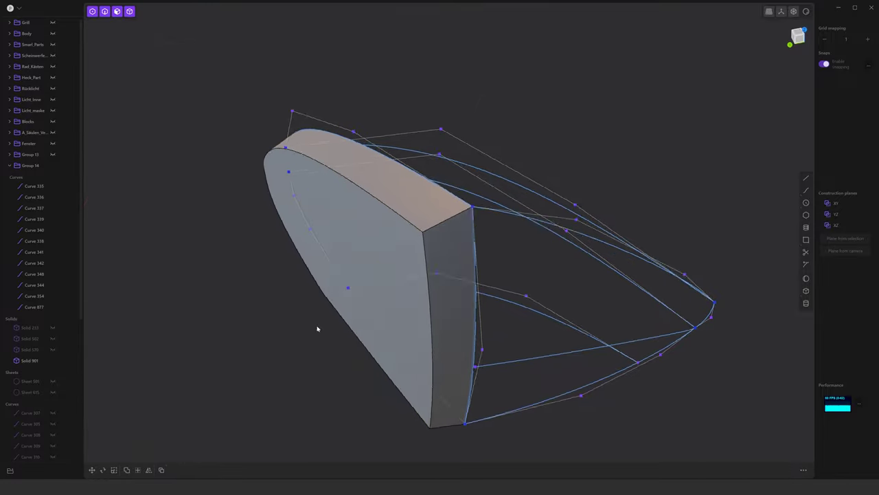
{"action": "mouse_move", "coordinate": [316, 328]}
{"action": "middle_mouse_down"}
{"action": "mouse_move", "coordinate": [469, 285]}
{"action": "mouse_move", "coordinate": [430, 277]}
{"action": "mouse_move", "coordinate": [519, 264]}
{"action": "mouse_move", "coordinate": [485, 243]}
{"action": "mouse_move", "coordinate": [546, 251]}
{"action": "mouse_move", "coordinate": [538, 272]}
{"action": "mouse_move", "coordinate": [522, 273]}
{"action": "middle_mouse_up"}
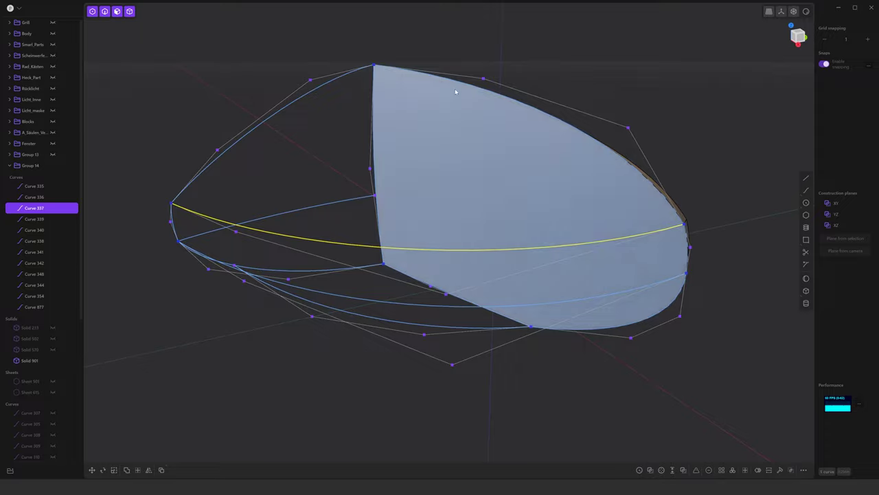
Loft Sheet 903 from Curves 337 and 335, and Sheet 904 from Curves 336 and 341
{"action": "left_click", "coordinate": [456, 88], "text": "shift"}
{"action": "key", "text": "l"}
{"action": "mouse_move", "coordinate": [570, 88]}
{"action": "middle_mouse_down"}
{"action": "mouse_move", "coordinate": [299, 91]}
{"action": "mouse_move", "coordinate": [422, 39]}
{"action": "mouse_move", "coordinate": [528, 104]}
{"action": "mouse_move", "coordinate": [365, 206]}
{"action": "mouse_move", "coordinate": [432, 217]}
{"action": "mouse_move", "coordinate": [369, 215]}
{"action": "mouse_move", "coordinate": [475, 210]}
{"action": "mouse_move", "coordinate": [435, 197]}
{"action": "middle_mouse_up"}
{"action": "key", "text": "Return"}
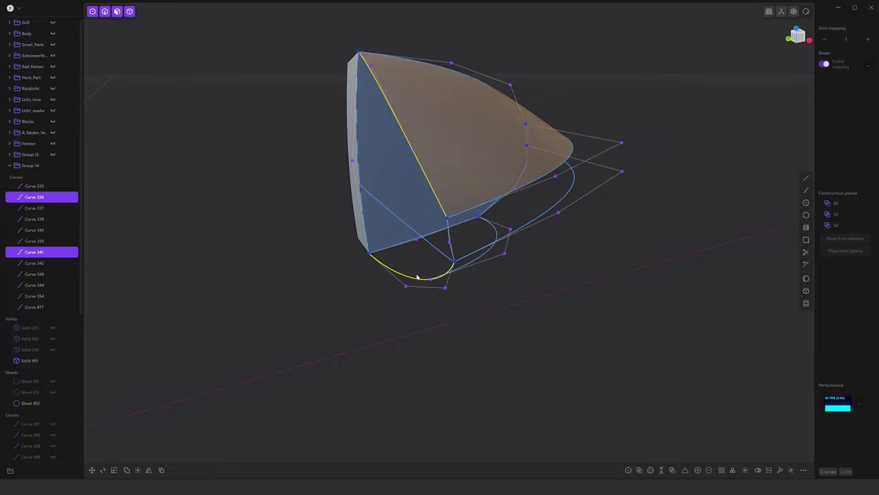
{"action": "key", "text": "l"}
{"action": "key", "text": "Return"}
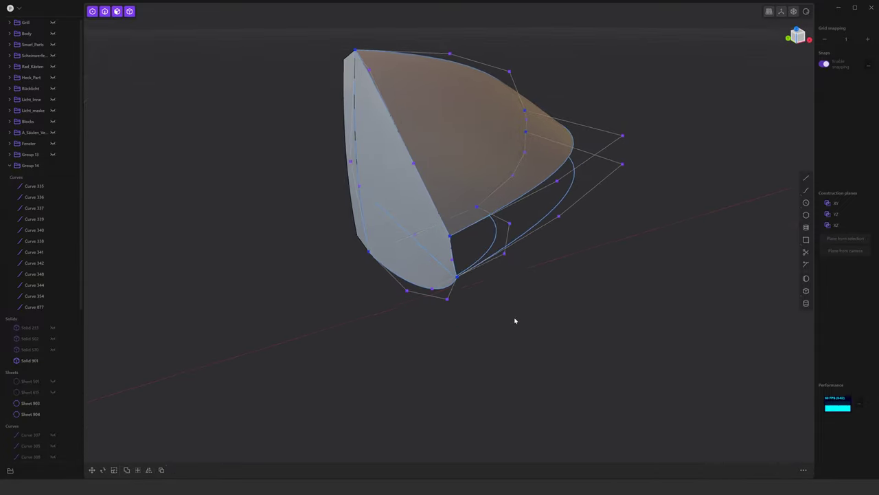
{"action": "mouse_move", "coordinate": [514, 320]}
{"action": "middle_mouse_down"}
{"action": "mouse_move", "coordinate": [441, 261]}
{"action": "mouse_move", "coordinate": [485, 255]}
{"action": "mouse_move", "coordinate": [438, 263]}
{"action": "mouse_move", "coordinate": [504, 257]}
{"action": "middle_mouse_up"}
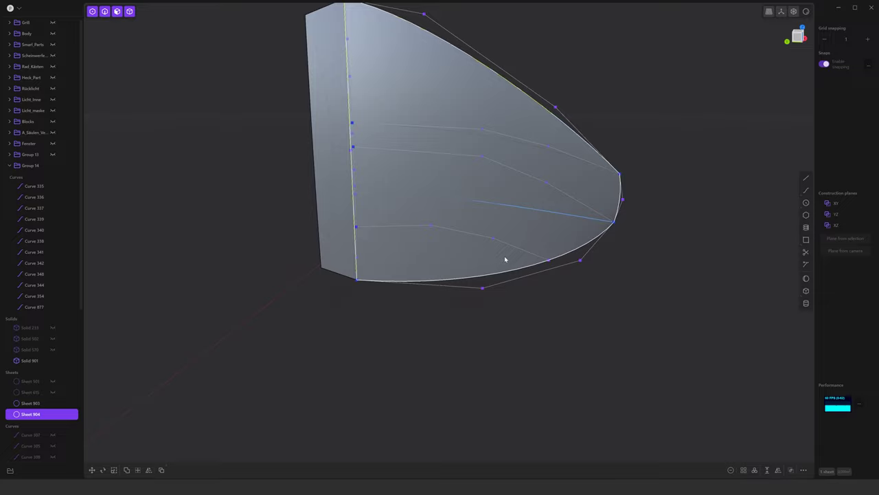
Cut Sheet 904 along the curve running across it
{"action": "key", "text": "c"}
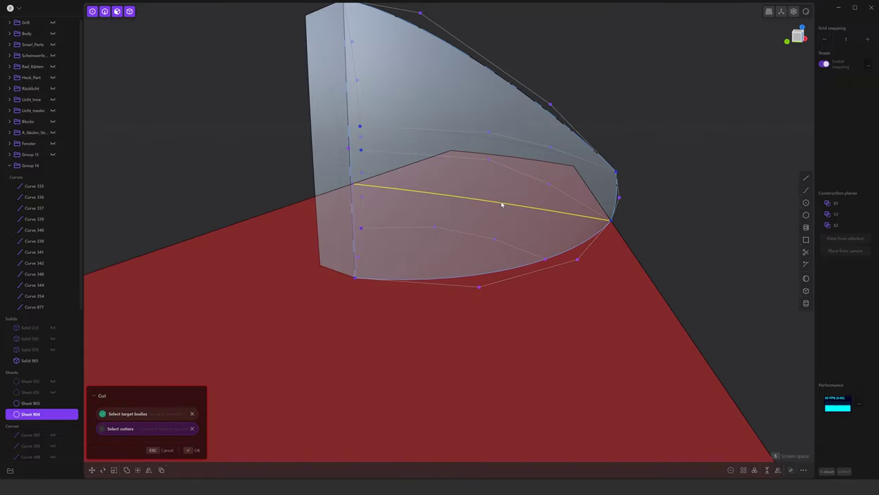
{"action": "middle_click_drag", "start_coordinate": [501, 204], "coordinate": [544, 265]}
{"action": "key", "text": "Return"}
{"action": "scroll", "coordinate": [544, 240], "scroll_direction": "up", "scroll_amount": 2}
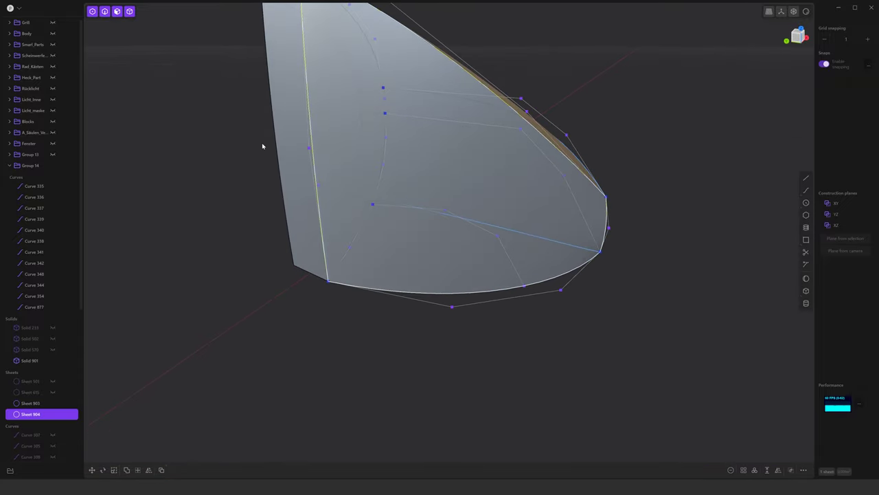
{"action": "scroll", "coordinate": [261, 145], "scroll_direction": "up", "scroll_amount": 1}
{"action": "mouse_move", "coordinate": [346, 240]}
{"action": "middle_mouse_down"}
{"action": "mouse_move", "coordinate": [355, 251]}
{"action": "mouse_move", "coordinate": [439, 256]}
{"action": "middle_mouse_up"}
{"action": "key", "text": "o"}
{"action": "middle_click_drag", "start_coordinate": [505, 217], "coordinate": [543, 242]}
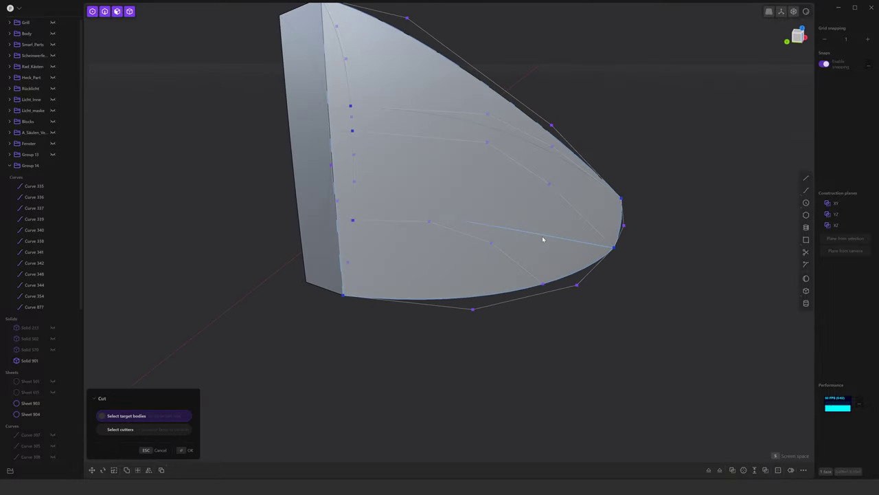
{"action": "left_click", "coordinate": [538, 250]}
{"action": "left_click", "coordinate": [554, 259]}
{"action": "left_click", "coordinate": [566, 242]}
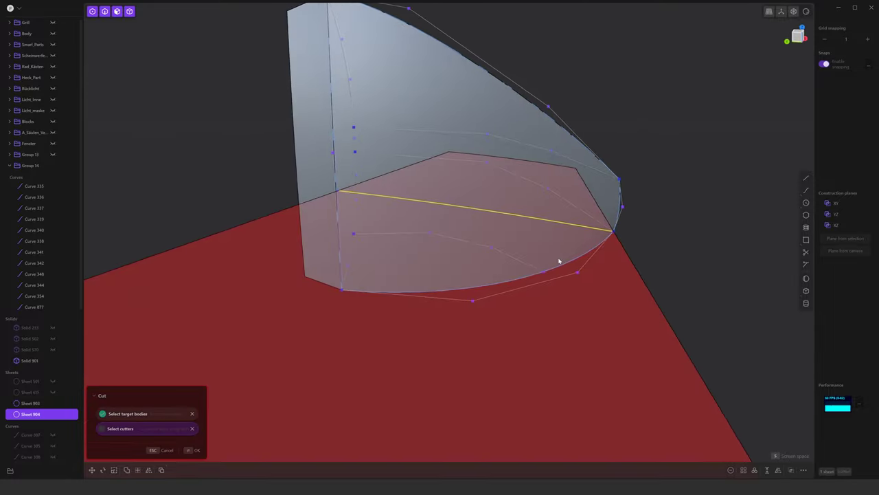
{"action": "key", "text": "Return"}
Cut the lower face, Sheet 460, through the side band
{"action": "key", "text": "o"}
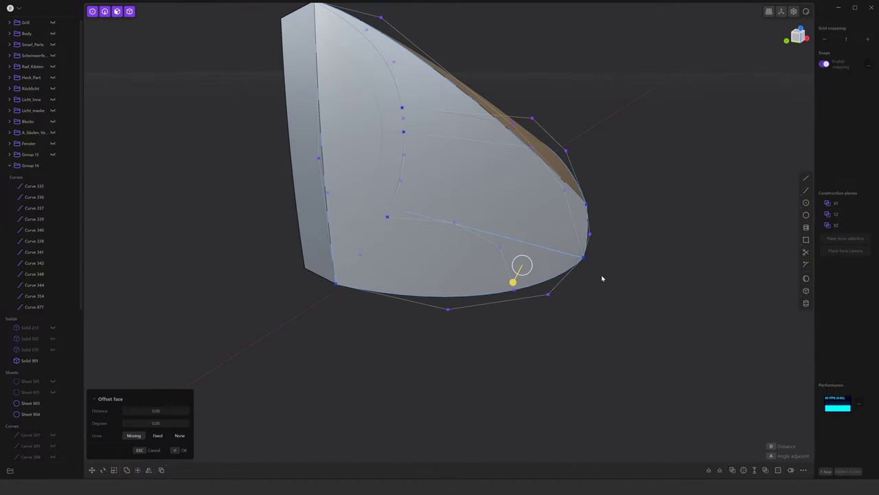
{"action": "key", "text": "Escape"}
{"action": "scroll", "coordinate": [589, 261], "scroll_direction": "up", "scroll_amount": 3}
{"action": "mouse_move", "coordinate": [589, 261]}
{"action": "middle_mouse_down"}
{"action": "mouse_move", "coordinate": [301, 200]}
{"action": "mouse_move", "coordinate": [316, 197]}
{"action": "middle_mouse_up"}
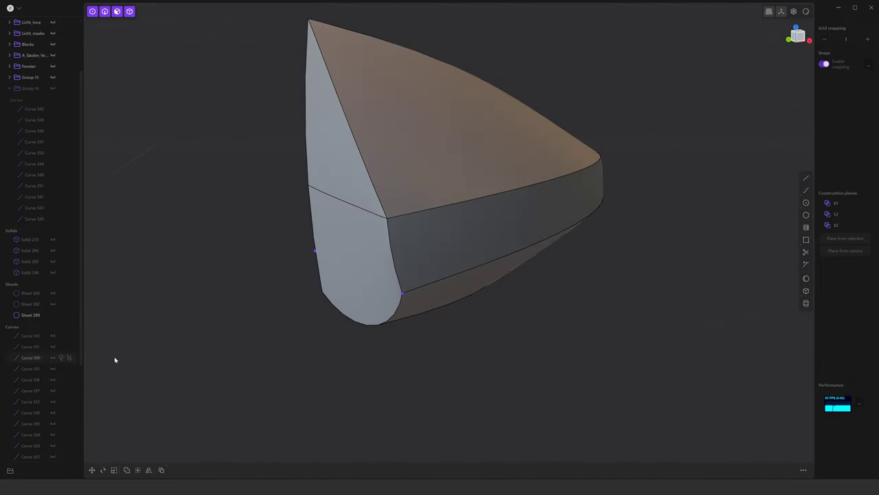
{"action": "middle_click_drag", "start_coordinate": [422, 272], "coordinate": [465, 288]}
{"action": "left_click", "coordinate": [493, 285]}
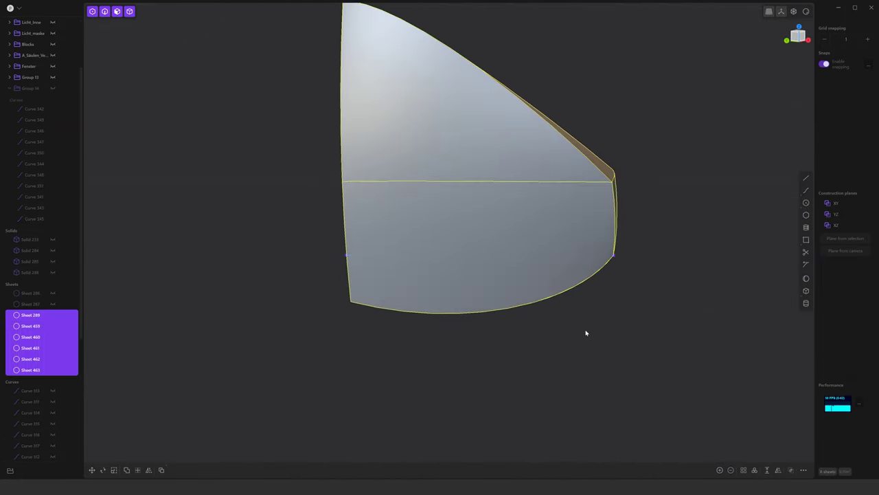
{"action": "left_click", "coordinate": [585, 239]}
{"action": "middle_click_drag", "start_coordinate": [585, 240], "coordinate": [609, 259]}
{"action": "key", "text": "c"}
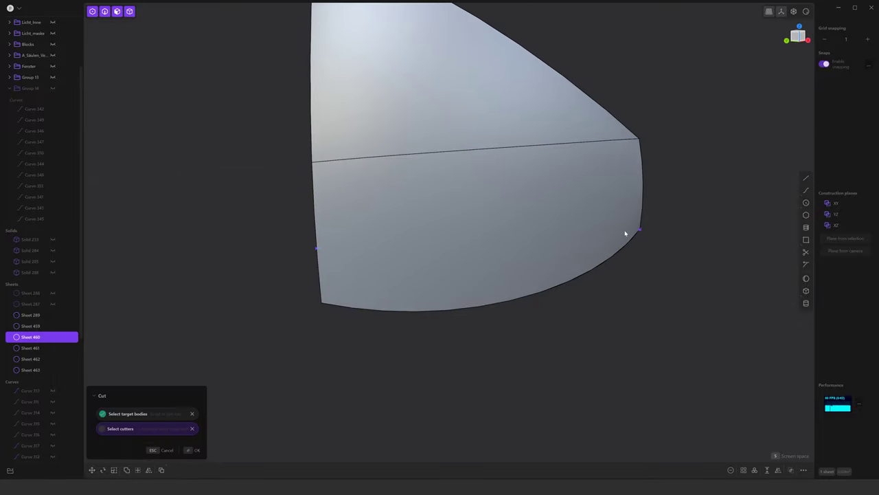
{"action": "key", "text": "Return"}
Join all the housing sheets into a single sheet, Sheet 468
{"action": "middle_click_drag", "start_coordinate": [642, 285], "coordinate": [577, 294]}
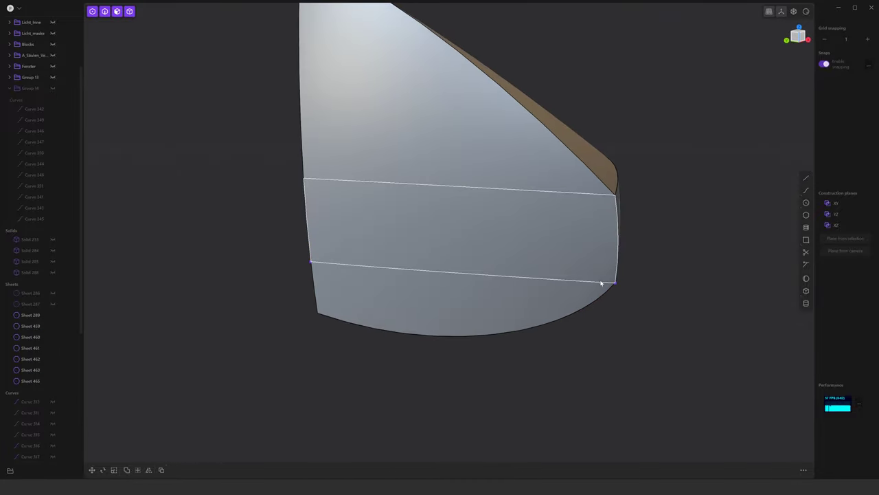
{"action": "scroll", "coordinate": [577, 293], "scroll_direction": "down", "scroll_amount": 5}
{"action": "key", "text": "ctrl+a"}
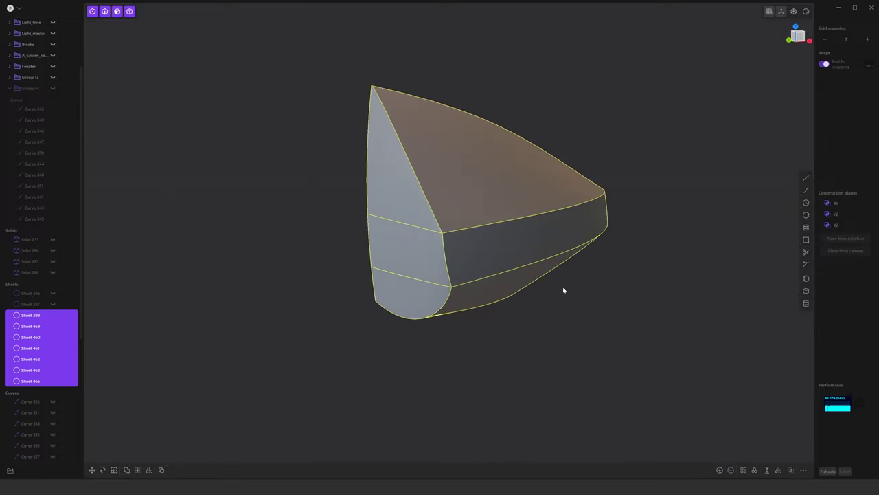
{"action": "key", "text": "j"}
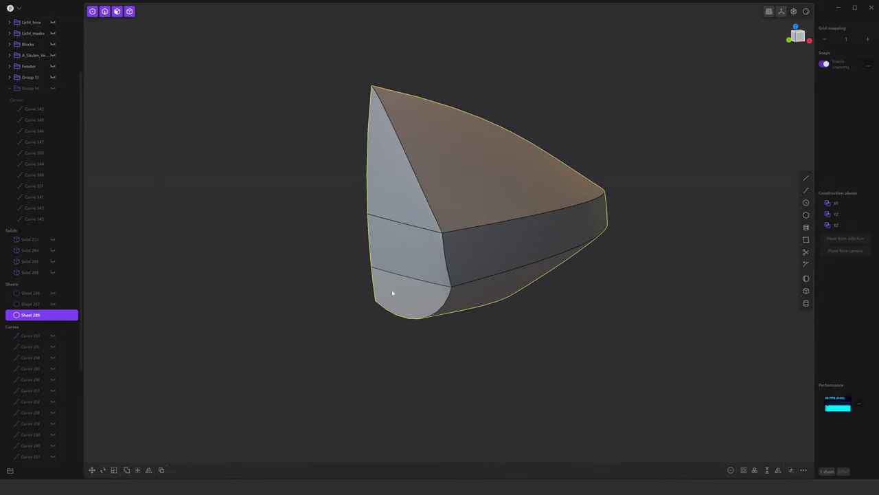
{"action": "key", "text": "shift+d"}
{"action": "key", "text": "Return"}
Fillet a corner edge of the joined housing, then begin filleting the trim-strip edge
{"action": "mouse_move", "coordinate": [327, 348]}
{"action": "middle_mouse_down"}
{"action": "mouse_move", "coordinate": [357, 318]}
{"action": "mouse_move", "coordinate": [402, 324]}
{"action": "mouse_move", "coordinate": [394, 332]}
{"action": "mouse_move", "coordinate": [421, 316]}
{"action": "mouse_move", "coordinate": [559, 350]}
{"action": "mouse_move", "coordinate": [422, 184]}
{"action": "mouse_move", "coordinate": [520, 261]}
{"action": "mouse_move", "coordinate": [701, 309]}
{"action": "middle_mouse_up"}
{"action": "left_click", "coordinate": [401, 326]}
{"action": "key", "text": "f"}
{"action": "key", "text": "Return"}
{"action": "left_click", "coordinate": [420, 183]}
{"action": "key", "text": "f"}
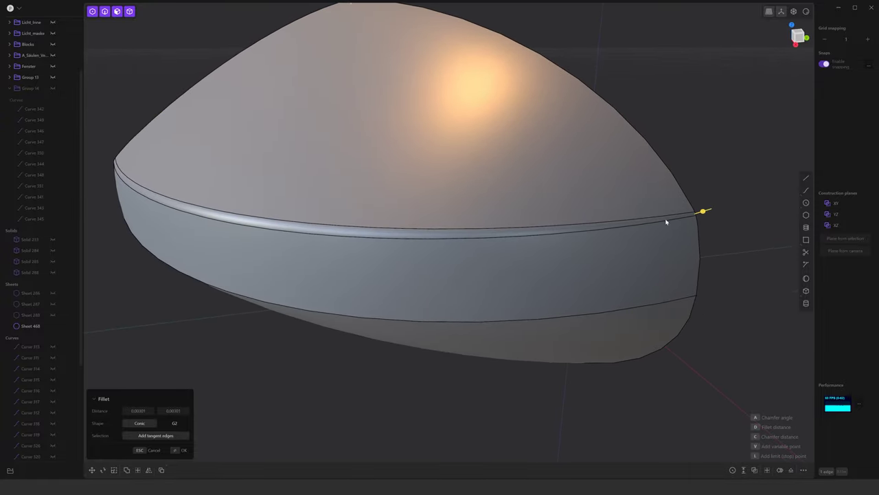
Set the trim-strip edge fillet to about 0.001 and confirm it
{"action": "left_click_drag", "start_coordinate": [711, 209], "coordinate": [712, 208]}
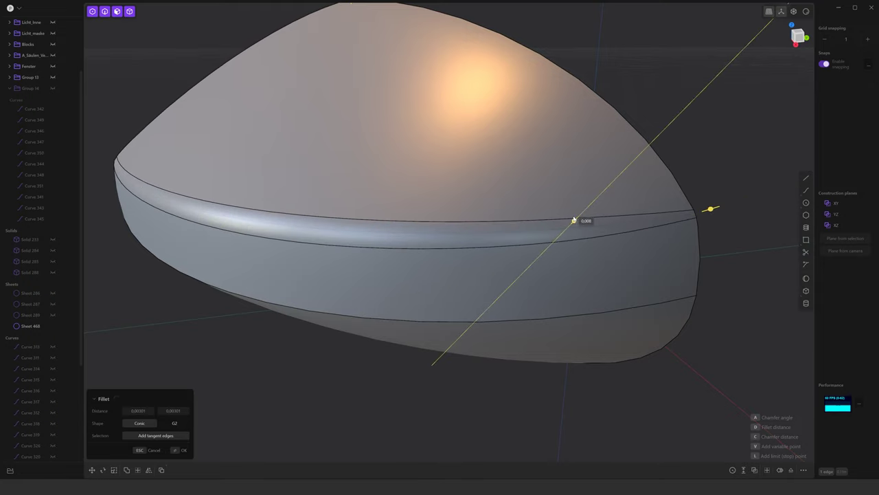
{"action": "left_click_drag", "start_coordinate": [574, 221], "coordinate": [571, 224]}
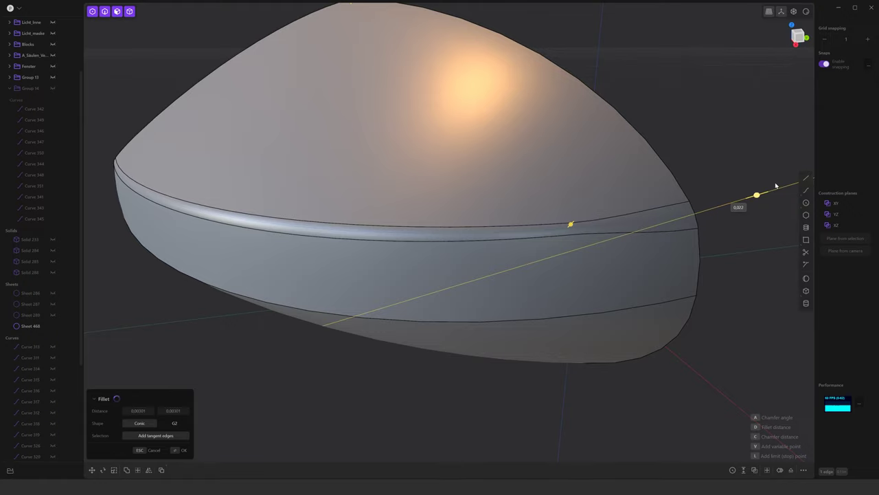
{"action": "left_click_drag", "start_coordinate": [577, 222], "coordinate": [568, 232]}
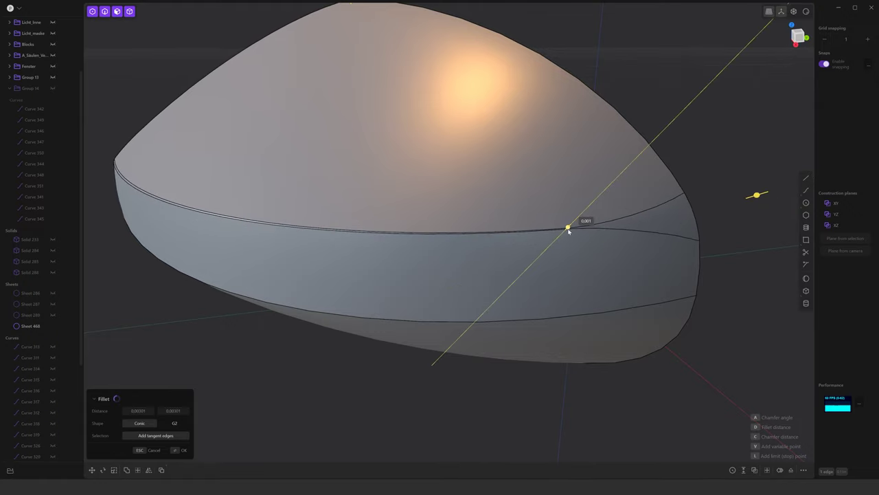
{"action": "mouse_move", "coordinate": [568, 230]}
{"action": "middle_mouse_down"}
{"action": "mouse_move", "coordinate": [572, 245]}
{"action": "mouse_move", "coordinate": [518, 277]}
{"action": "mouse_move", "coordinate": [596, 211]}
{"action": "mouse_move", "coordinate": [668, 238]}
{"action": "middle_mouse_up"}
{"action": "scroll", "coordinate": [364, 86], "scroll_direction": "up", "scroll_amount": 5}
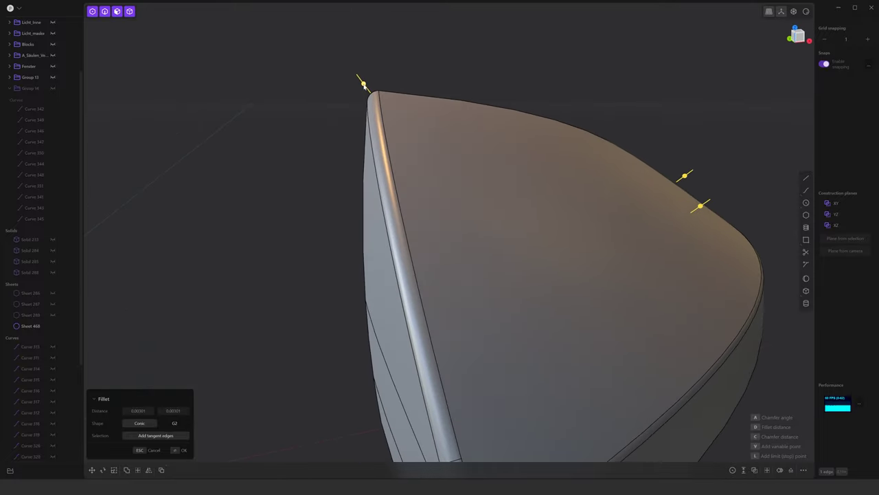
{"action": "scroll", "coordinate": [367, 87], "scroll_direction": "down", "scroll_amount": 3}
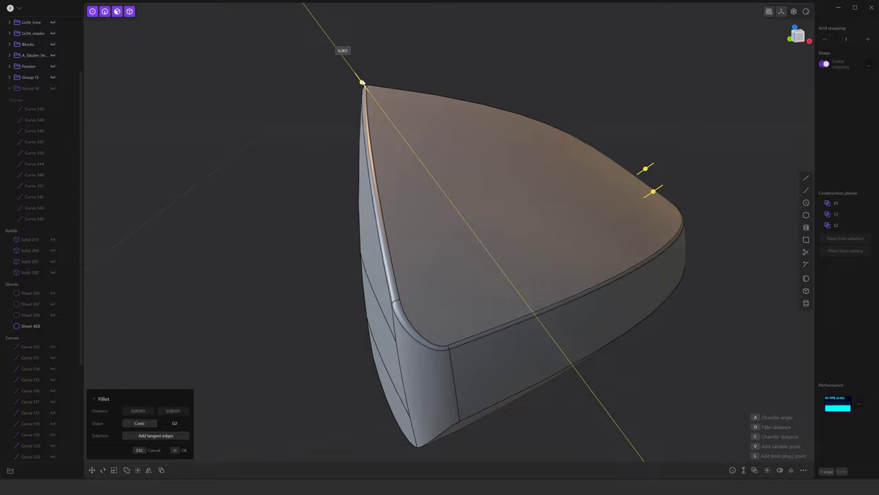
{"action": "middle_click_drag", "start_coordinate": [362, 83], "coordinate": [359, 96]}
{"action": "key", "text": "Return"}
{"action": "key", "text": "Escape"}
Fillet an underside edge of the housing at about 0.002
{"action": "mouse_move", "coordinate": [434, 86]}
{"action": "middle_mouse_down"}
{"action": "mouse_move", "coordinate": [444, 92]}
{"action": "mouse_move", "coordinate": [456, 228]}
{"action": "mouse_move", "coordinate": [405, 243]}
{"action": "mouse_move", "coordinate": [476, 240]}
{"action": "middle_mouse_up"}
{"action": "left_click", "coordinate": [456, 228]}
{"action": "key", "text": "f"}
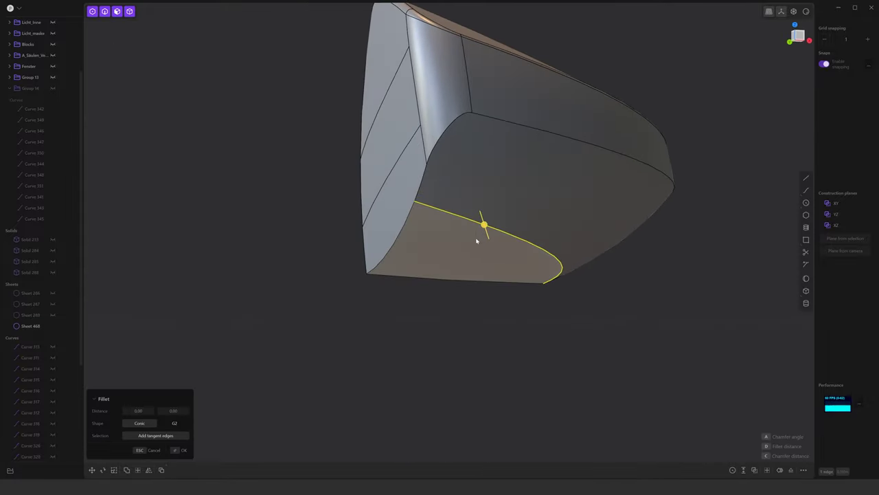
{"action": "left_click_drag", "start_coordinate": [484, 226], "coordinate": [489, 234]}
{"action": "mouse_move", "coordinate": [490, 244]}
{"action": "middle_mouse_down"}
{"action": "mouse_move", "coordinate": [340, 253]}
{"action": "mouse_move", "coordinate": [516, 253]}
{"action": "mouse_move", "coordinate": [473, 170]}
{"action": "middle_mouse_up"}
{"action": "key", "text": "Return"}
{"action": "key", "text": "Escape"}
Fillet another lower edge of the housing at about 0.0016
{"action": "left_click", "coordinate": [412, 130]}
{"action": "key", "text": "f"}
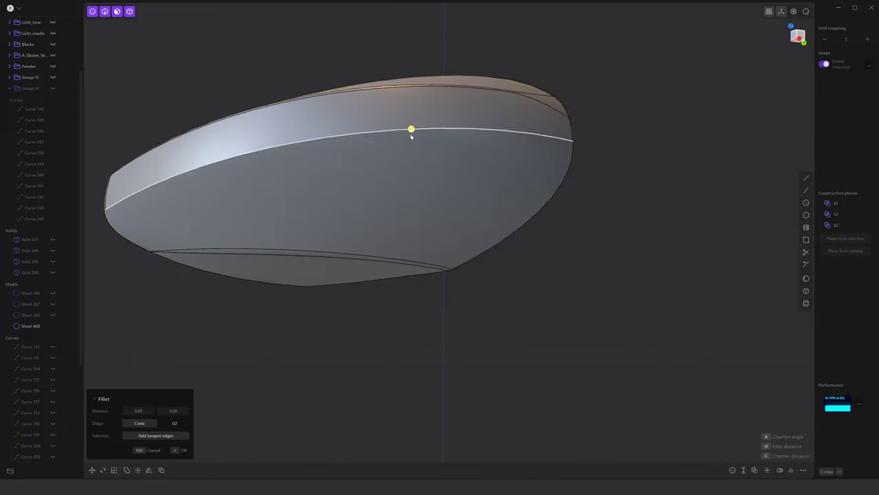
{"action": "mouse_move", "coordinate": [412, 130]}
{"action": "middle_mouse_down"}
{"action": "mouse_move", "coordinate": [505, 157]}
{"action": "mouse_move", "coordinate": [664, 182]}
{"action": "mouse_move", "coordinate": [691, 206]}
{"action": "middle_mouse_up"}
{"action": "left_click_drag", "start_coordinate": [691, 206], "coordinate": [701, 215]}
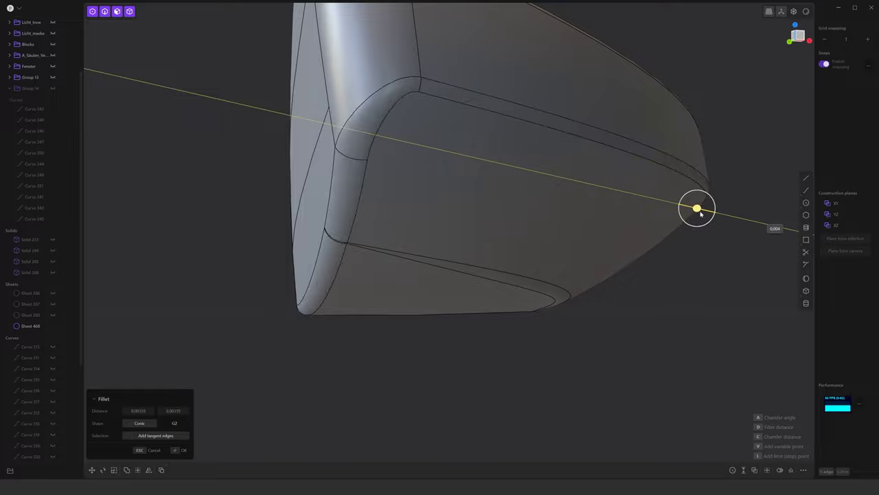
{"action": "mouse_move", "coordinate": [700, 214]}
{"action": "middle_mouse_down"}
{"action": "mouse_move", "coordinate": [585, 231]}
{"action": "mouse_move", "coordinate": [612, 254]}
{"action": "mouse_move", "coordinate": [537, 278]}
{"action": "mouse_move", "coordinate": [641, 248]}
{"action": "mouse_move", "coordinate": [653, 344]}
{"action": "mouse_move", "coordinate": [560, 344]}
{"action": "mouse_move", "coordinate": [604, 330]}
{"action": "mouse_move", "coordinate": [560, 339]}
{"action": "mouse_move", "coordinate": [504, 323]}
{"action": "mouse_move", "coordinate": [758, 3]}
{"action": "middle_mouse_up"}
{"action": "key", "text": "Return"}
{"action": "left_click", "coordinate": [806, 11]}
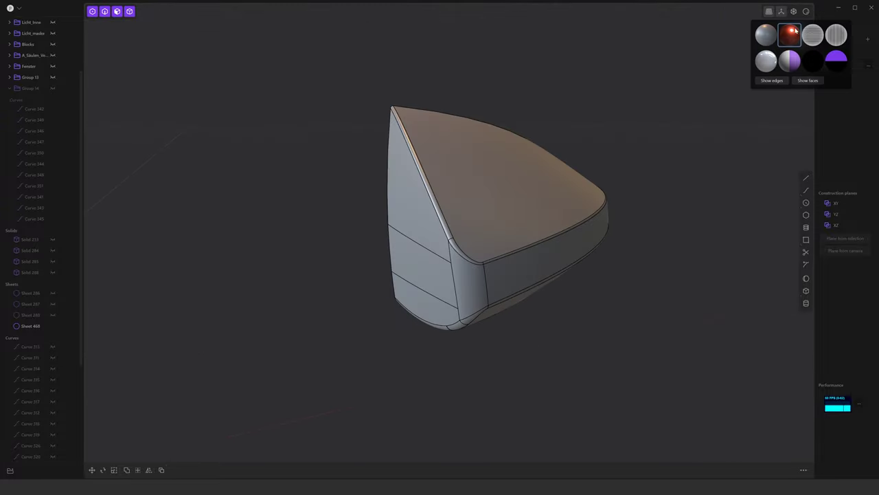
{"action": "left_click", "coordinate": [791, 33]}
{"action": "middle_click_drag", "start_coordinate": [677, 190], "coordinate": [591, 206]}
{"action": "left_click", "coordinate": [807, 10]}
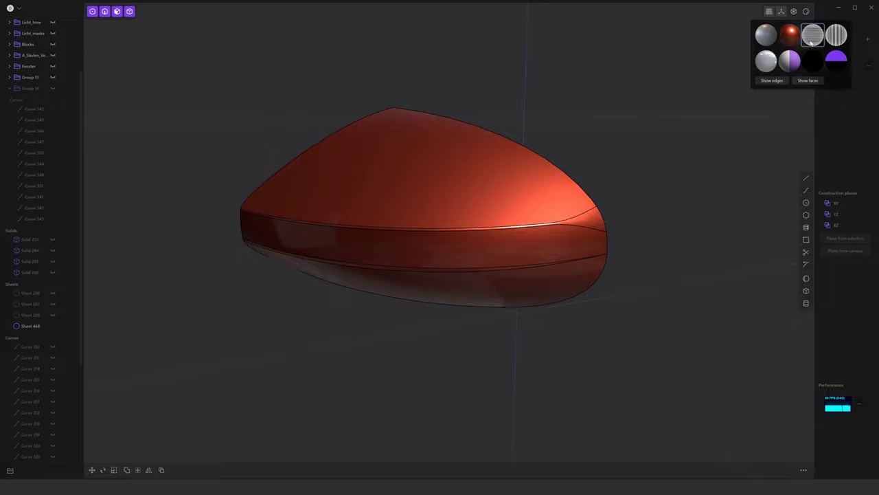
{"action": "left_click", "coordinate": [813, 34]}
{"action": "middle_click_drag", "start_coordinate": [660, 140], "coordinate": [756, 42]}
{"action": "left_click", "coordinate": [807, 11]}
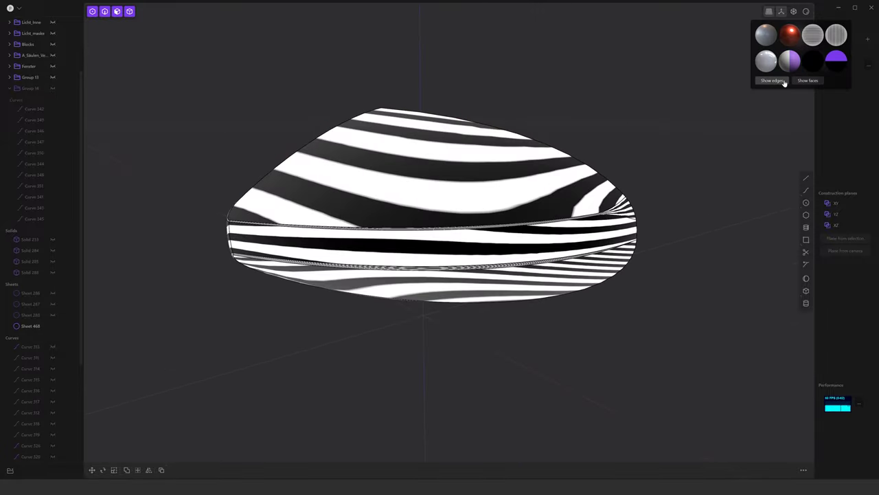
{"action": "left_click", "coordinate": [784, 82]}
{"action": "left_click", "coordinate": [807, 11]}
{"action": "left_click", "coordinate": [791, 33]}
{"action": "mouse_move", "coordinate": [735, 119]}
{"action": "middle_mouse_down"}
{"action": "mouse_move", "coordinate": [783, 60]}
{"action": "mouse_move", "coordinate": [707, 20]}
{"action": "mouse_move", "coordinate": [666, 76]}
{"action": "mouse_move", "coordinate": [779, 135]}
{"action": "mouse_move", "coordinate": [583, 161]}
{"action": "mouse_move", "coordinate": [756, 69]}
{"action": "middle_mouse_up"}
{"action": "left_click", "coordinate": [806, 11]}
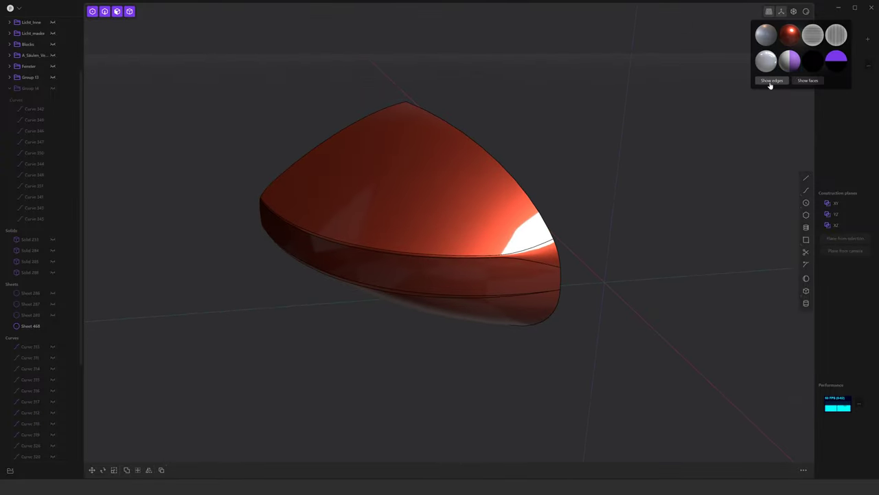
{"action": "left_click", "coordinate": [766, 35]}
{"action": "mouse_move", "coordinate": [766, 35]}
{"action": "middle_mouse_down"}
{"action": "mouse_move", "coordinate": [710, 144]}
{"action": "mouse_move", "coordinate": [550, 271]}
{"action": "mouse_move", "coordinate": [521, 267]}
{"action": "middle_mouse_up"}
Select the housing sheet and one of its edges, then clear the selection
{"action": "left_click", "coordinate": [520, 267]}
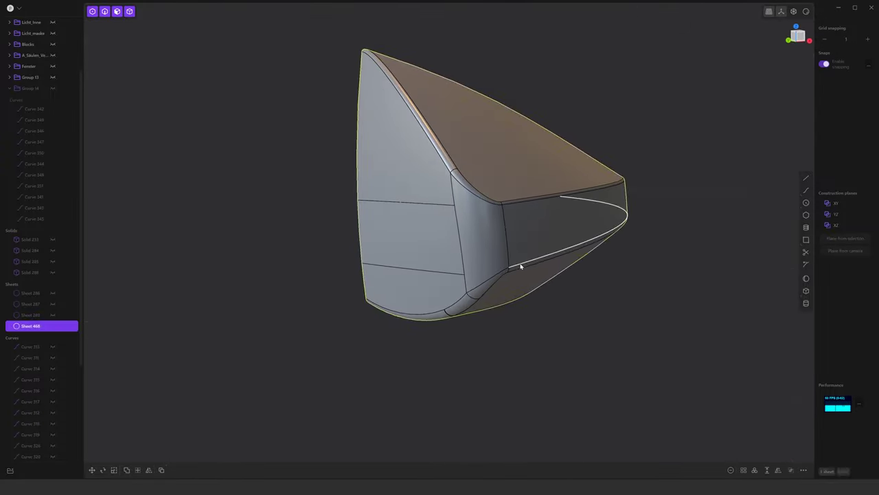
{"action": "left_click", "coordinate": [521, 266]}
{"action": "scroll", "coordinate": [459, 271], "scroll_direction": "up", "scroll_amount": 3}
{"action": "key", "text": "g"}
{"action": "key", "text": "Escape"}
{"action": "scroll", "coordinate": [437, 268], "scroll_direction": "up", "scroll_amount": 2}
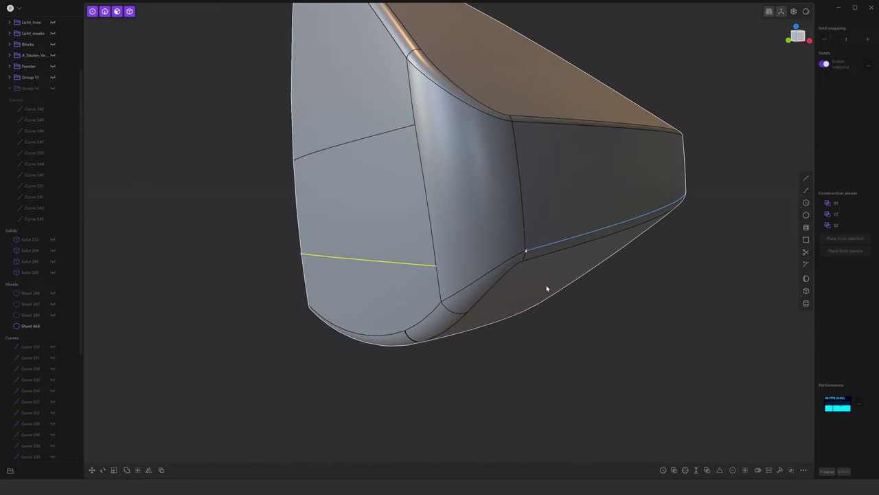
{"action": "middle_click_drag", "start_coordinate": [543, 288], "coordinate": [539, 341]}
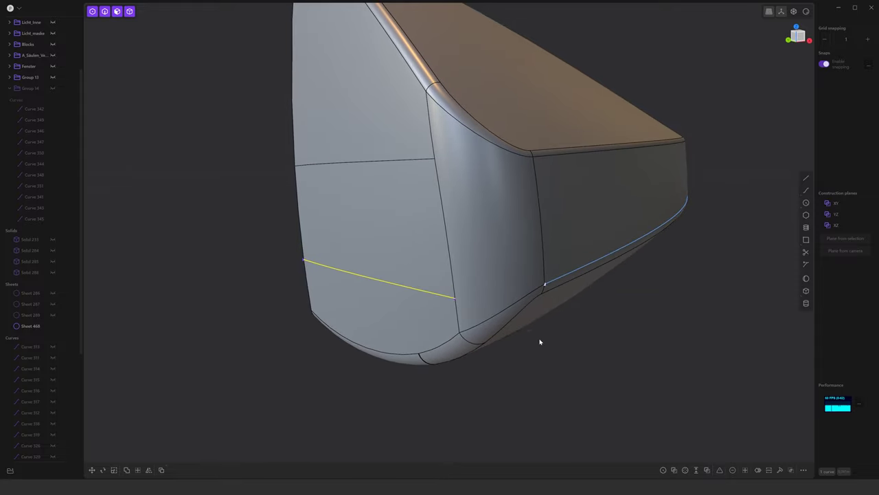
Bridge the two underside endpoints with a curve across the lower corner
{"action": "left_click", "coordinate": [456, 300]}
{"action": "scroll", "coordinate": [455, 300], "scroll_direction": "up", "scroll_amount": 1}
{"action": "scroll", "coordinate": [455, 302], "scroll_direction": "up", "scroll_amount": 1}
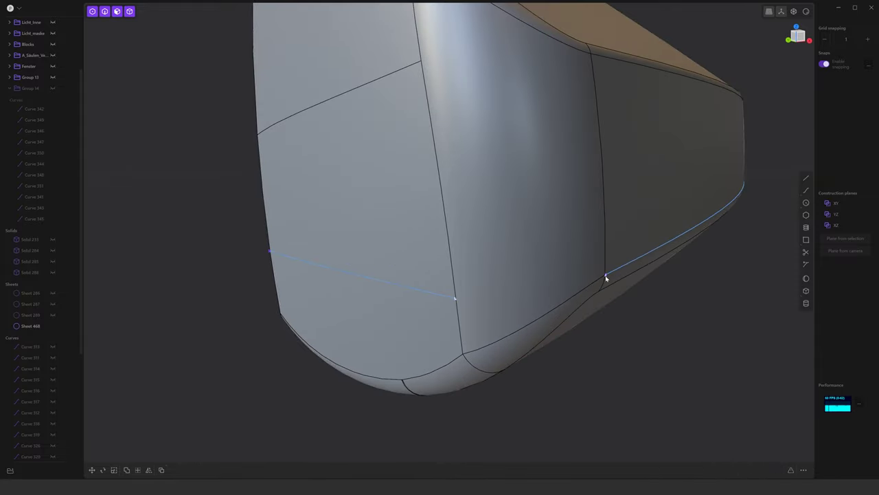
{"action": "key", "text": "b"}
{"action": "mouse_move", "coordinate": [617, 291]}
{"action": "middle_mouse_down"}
{"action": "mouse_move", "coordinate": [636, 337]}
{"action": "mouse_move", "coordinate": [563, 234]}
{"action": "middle_mouse_up"}
{"action": "key", "text": "Return"}
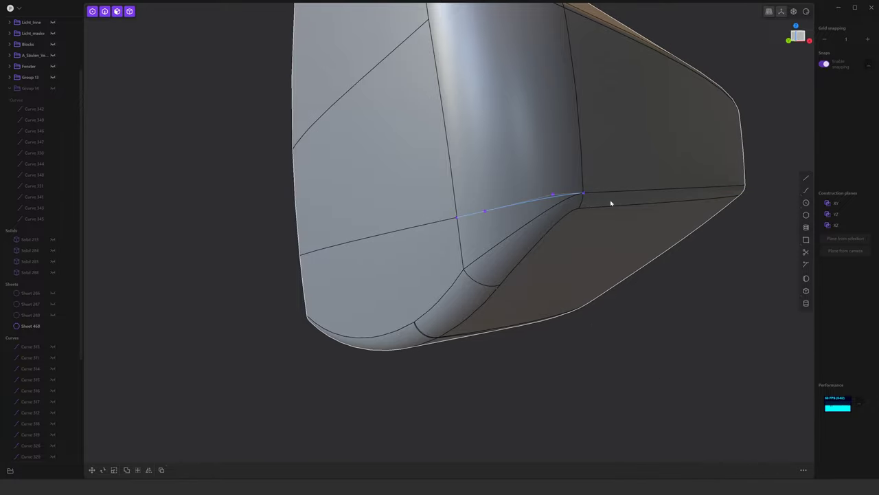
Explode the housing sheet into separate faces, Sheets 477–488
{"action": "middle_click_drag", "start_coordinate": [611, 203], "coordinate": [521, 253]}
{"action": "left_click", "coordinate": [521, 253]}
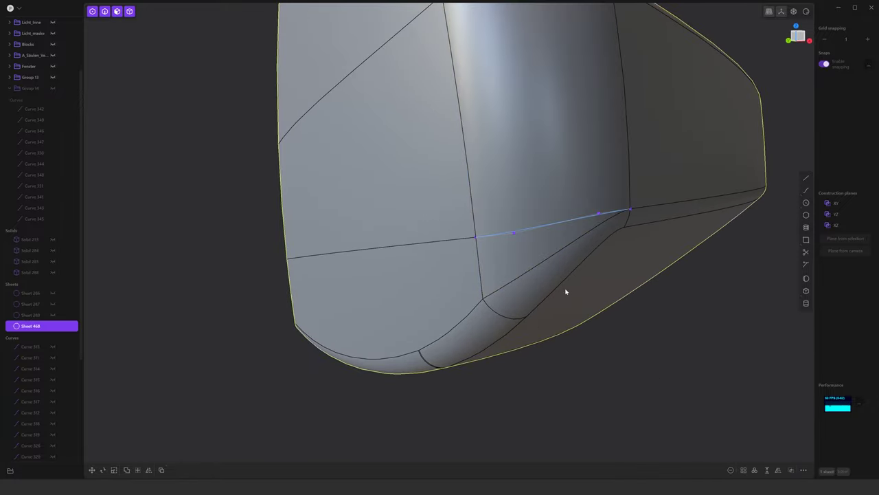
{"action": "key", "text": "alt+x"}
{"action": "key", "text": "e"}
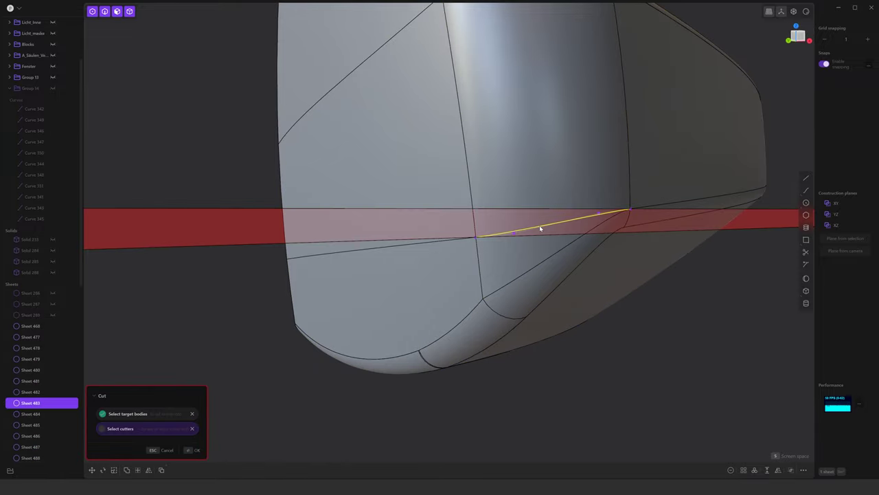
{"action": "key", "text": "Escape"}
{"action": "mouse_move", "coordinate": [548, 279]}
{"action": "middle_mouse_down"}
{"action": "mouse_move", "coordinate": [536, 301]}
{"action": "mouse_move", "coordinate": [570, 308]}
{"action": "mouse_move", "coordinate": [469, 311]}
{"action": "mouse_move", "coordinate": [571, 371]}
{"action": "mouse_move", "coordinate": [567, 324]}
{"action": "middle_mouse_up"}
{"action": "mouse_move", "coordinate": [721, 385]}
{"action": "left_mouse_down"}
{"action": "mouse_move", "coordinate": [330, 243]}
{"action": "mouse_move", "coordinate": [359, 267]}
{"action": "left_mouse_up"}
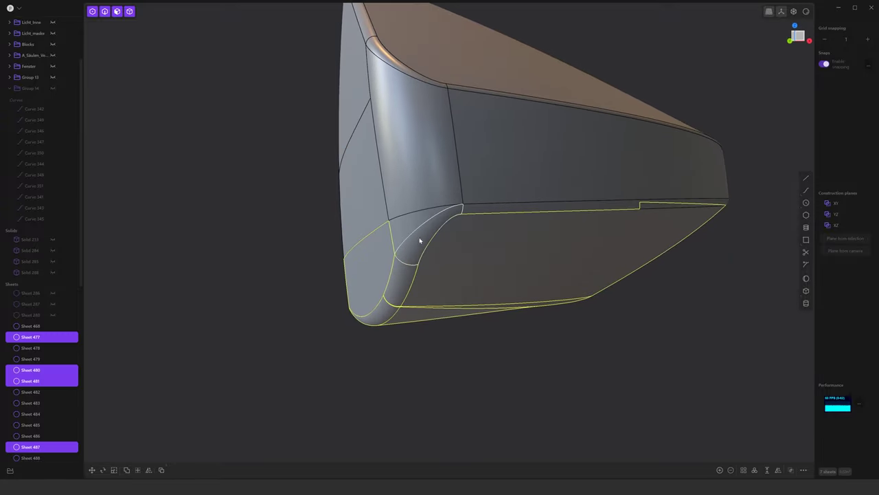
Join the lower faces into one sheet and the upper faces into another
{"action": "key", "text": "/"}
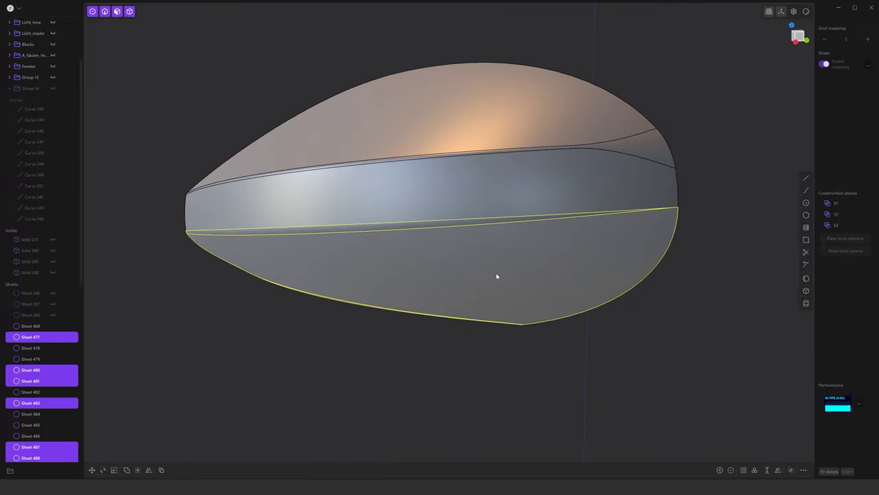
{"action": "key", "text": "j"}
{"action": "mouse_move", "coordinate": [526, 286]}
{"action": "middle_mouse_down"}
{"action": "mouse_move", "coordinate": [571, 320]}
{"action": "mouse_move", "coordinate": [543, 307]}
{"action": "mouse_move", "coordinate": [475, 307]}
{"action": "mouse_move", "coordinate": [530, 269]}
{"action": "middle_mouse_up"}
{"action": "left_click_drag", "start_coordinate": [529, 269], "coordinate": [330, 103]}
{"action": "mouse_move", "coordinate": [329, 102]}
{"action": "middle_mouse_down"}
{"action": "mouse_move", "coordinate": [646, 177]}
{"action": "mouse_move", "coordinate": [655, 129]}
{"action": "middle_mouse_up"}
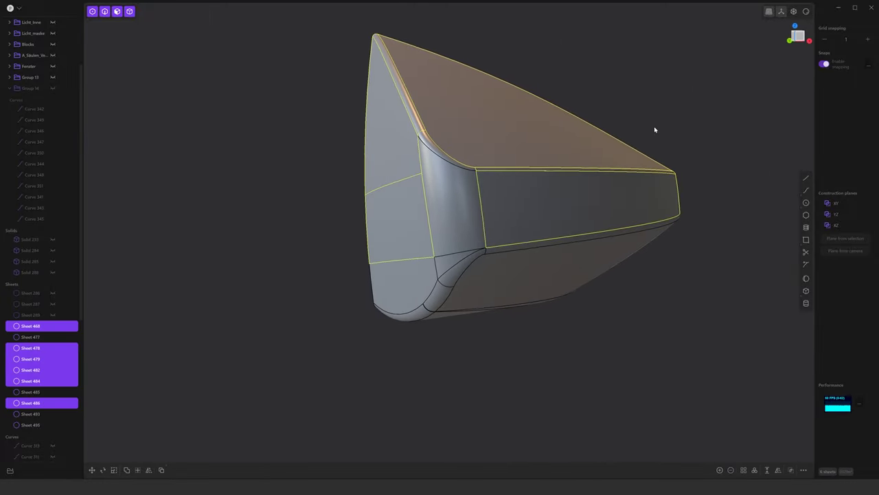
{"action": "left_click_drag", "start_coordinate": [655, 55], "coordinate": [363, 197]}
{"action": "mouse_move", "coordinate": [669, 150]}
{"action": "middle_mouse_down"}
{"action": "mouse_move", "coordinate": [760, 123]}
{"action": "mouse_move", "coordinate": [514, 210]}
{"action": "mouse_move", "coordinate": [588, 242]}
{"action": "middle_mouse_up"}
{"action": "key", "text": "j"}
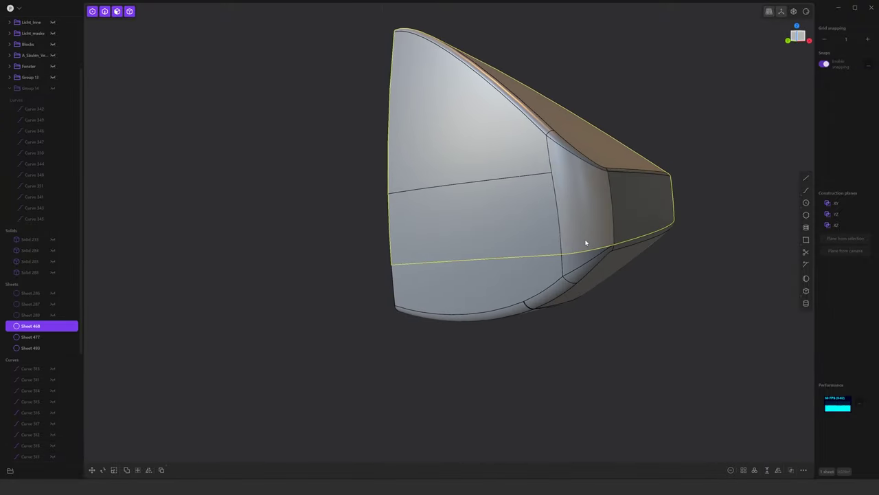
Scale the lower sheet, Sheet 477, up to about 1.015 to open a seam
{"action": "key", "text": "e"}
{"action": "key", "text": "Escape"}
{"action": "left_click", "coordinate": [665, 343]}
{"action": "mouse_move", "coordinate": [665, 343]}
{"action": "middle_mouse_down"}
{"action": "mouse_move", "coordinate": [539, 327]}
{"action": "mouse_move", "coordinate": [611, 334]}
{"action": "mouse_move", "coordinate": [614, 348]}
{"action": "mouse_move", "coordinate": [671, 308]}
{"action": "middle_mouse_up"}
{"action": "left_click", "coordinate": [539, 327]}
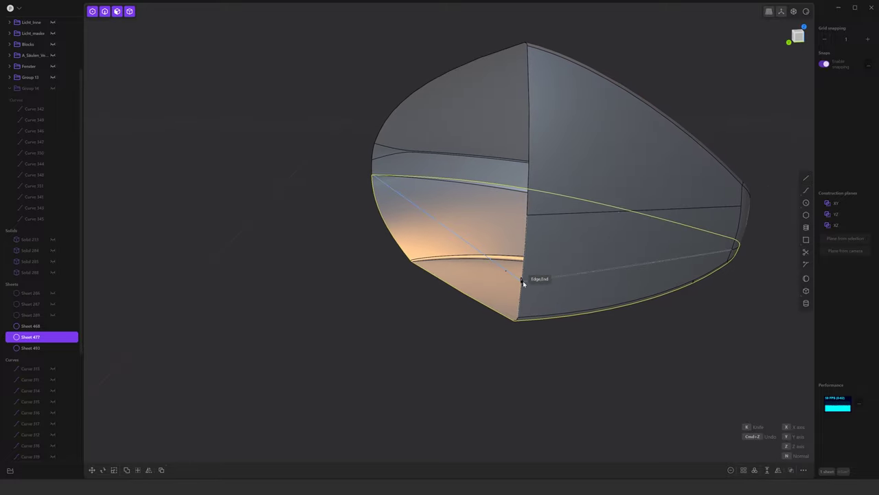
{"action": "mouse_move", "coordinate": [584, 348]}
{"action": "middle_mouse_down"}
{"action": "mouse_move", "coordinate": [559, 318]}
{"action": "mouse_move", "coordinate": [579, 350]}
{"action": "mouse_move", "coordinate": [540, 353]}
{"action": "mouse_move", "coordinate": [557, 350]}
{"action": "middle_mouse_up"}
{"action": "left_click", "coordinate": [559, 318]}
{"action": "key", "text": "s"}
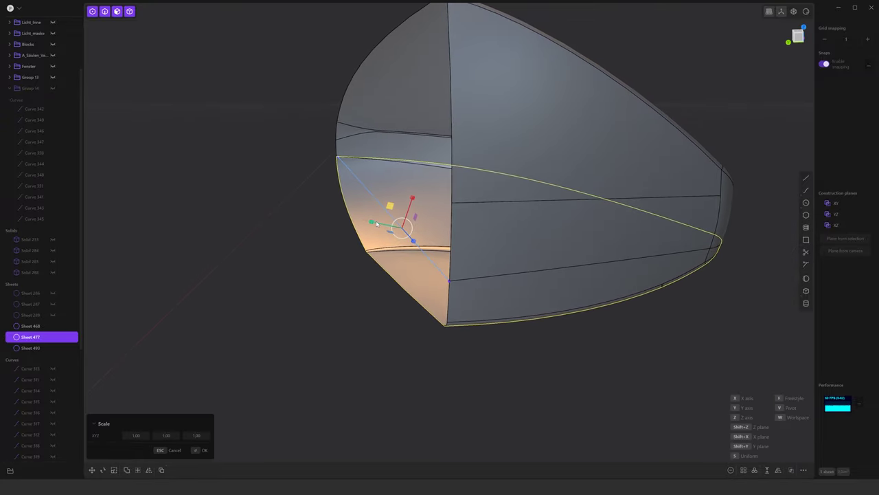
{"action": "mouse_move", "coordinate": [378, 224]}
{"action": "middle_mouse_down"}
{"action": "mouse_move", "coordinate": [203, 246]}
{"action": "mouse_move", "coordinate": [255, 261]}
{"action": "mouse_move", "coordinate": [536, 242]}
{"action": "mouse_move", "coordinate": [541, 223]}
{"action": "middle_mouse_up"}
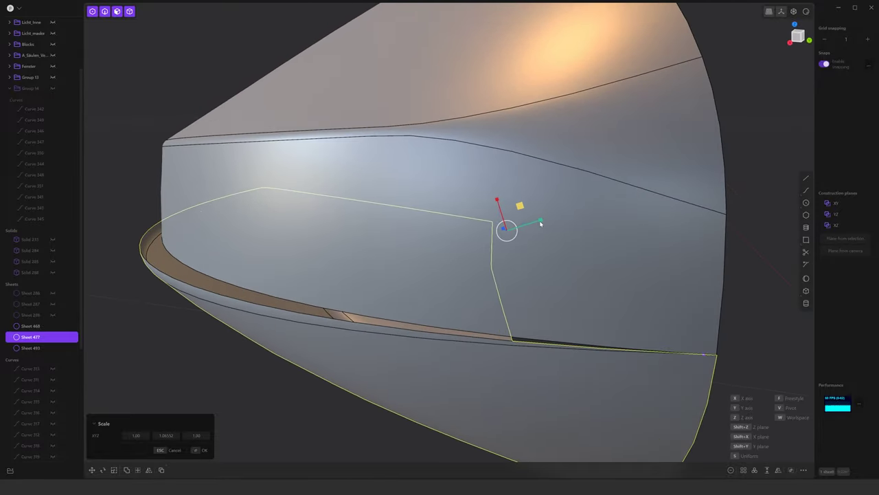
{"action": "left_click_drag", "start_coordinate": [543, 223], "coordinate": [540, 224]}
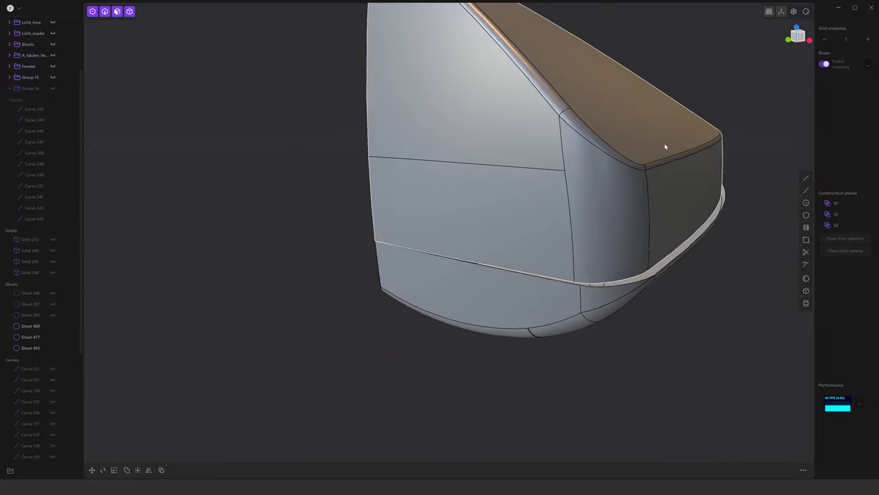
Discard a trial fillet and bridge a curve between the corner face's two edge endpoints
{"action": "left_click", "coordinate": [652, 169]}
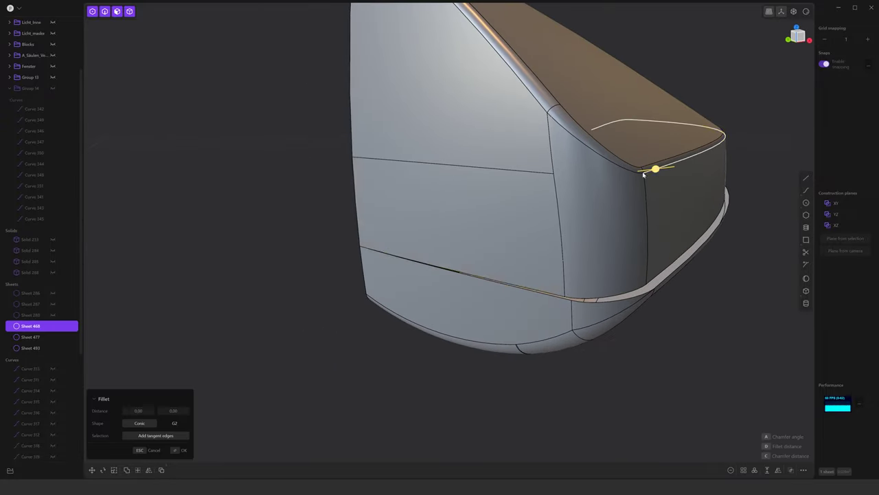
{"action": "left_click", "coordinate": [540, 172], "text": "shift"}
{"action": "key", "text": "g"}
{"action": "key", "text": "Escape"}
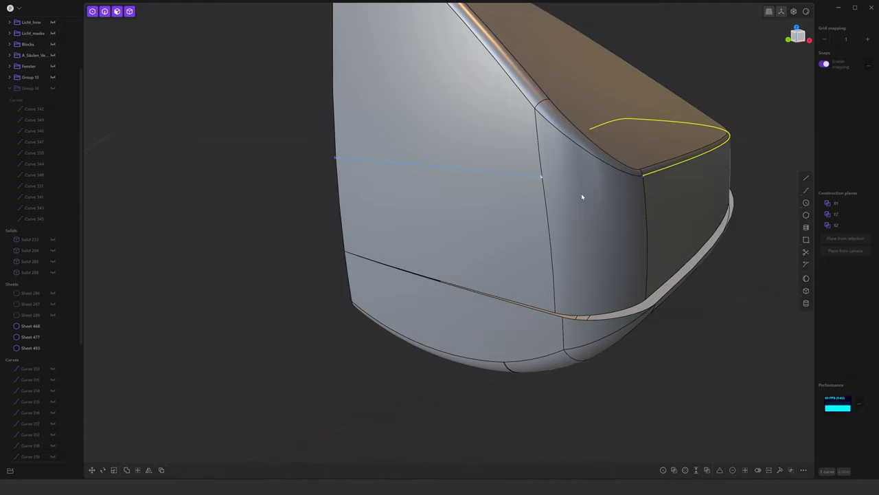
{"action": "scroll", "coordinate": [646, 172], "scroll_direction": "up", "scroll_amount": 2}
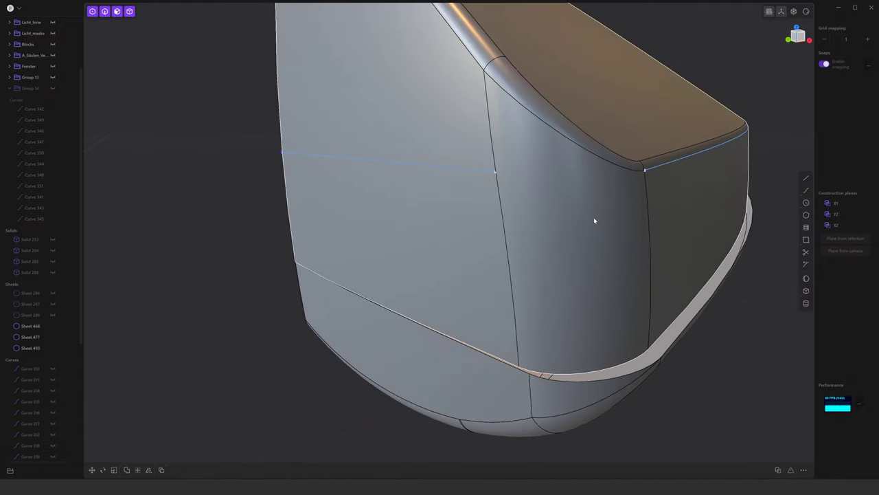
{"action": "key", "text": "b"}
Cut the rounded corner face with the bridged curve, creating Sheet 513
{"action": "left_click", "coordinate": [593, 237]}
{"action": "key", "text": "c"}
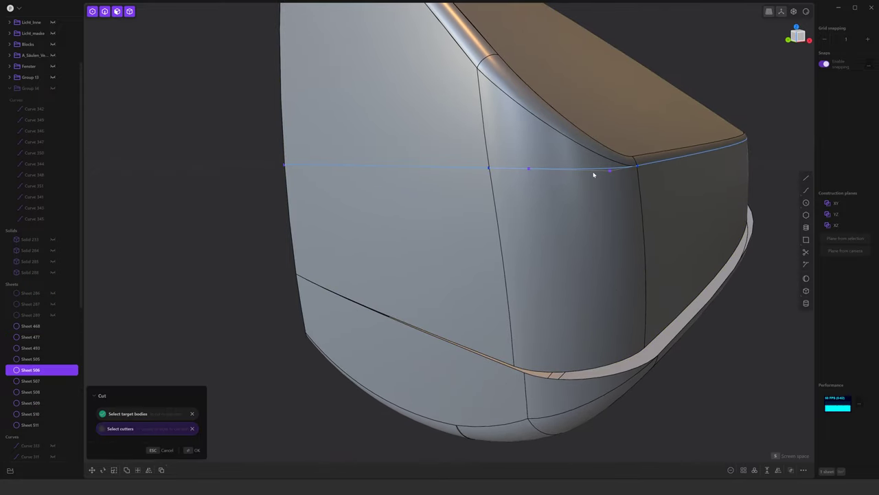
{"action": "left_click", "coordinate": [594, 175]}
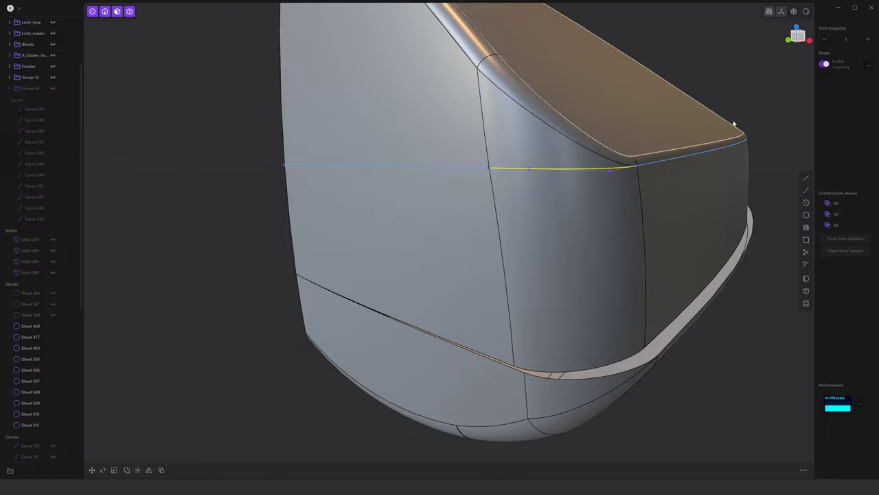
{"action": "left_click", "coordinate": [569, 218]}
{"action": "key", "text": "c"}
{"action": "left_click", "coordinate": [559, 171]}
{"action": "middle_click_drag", "start_coordinate": [569, 181], "coordinate": [571, 188]}
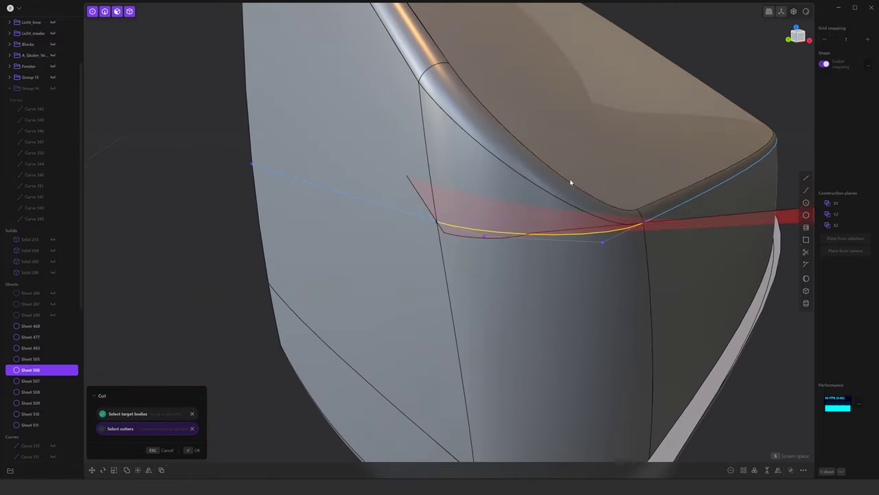
{"action": "key", "text": "Return"}
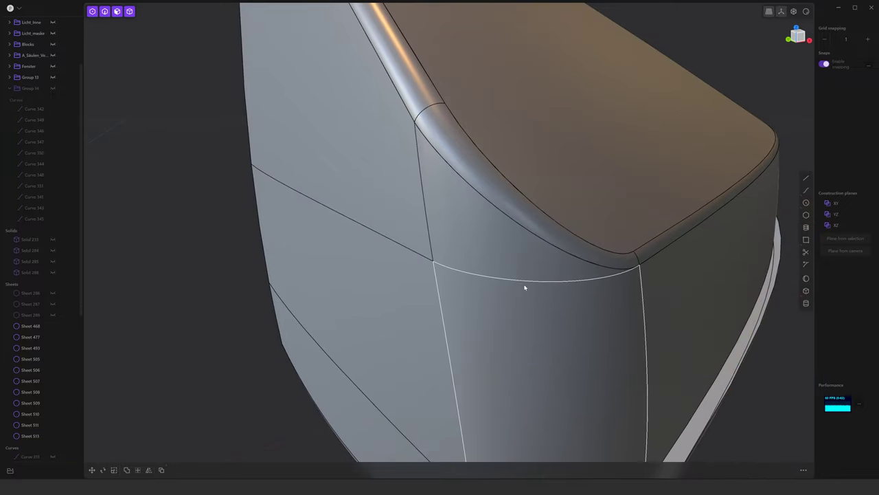
{"action": "scroll", "coordinate": [524, 287], "scroll_direction": "down", "scroll_amount": 5}
{"action": "mouse_move", "coordinate": [508, 265]}
{"action": "middle_mouse_down"}
{"action": "mouse_move", "coordinate": [490, 261]}
{"action": "mouse_move", "coordinate": [499, 277]}
{"action": "mouse_move", "coordinate": [577, 281]}
{"action": "mouse_move", "coordinate": [516, 279]}
{"action": "mouse_move", "coordinate": [435, 331]}
{"action": "mouse_move", "coordinate": [369, 326]}
{"action": "mouse_move", "coordinate": [389, 301]}
{"action": "mouse_move", "coordinate": [445, 343]}
{"action": "mouse_move", "coordinate": [706, 298]}
{"action": "middle_mouse_up"}
Loft a strip between the trim band's lower edge and the seam, creating Sheet 522
{"action": "left_click", "coordinate": [389, 301]}
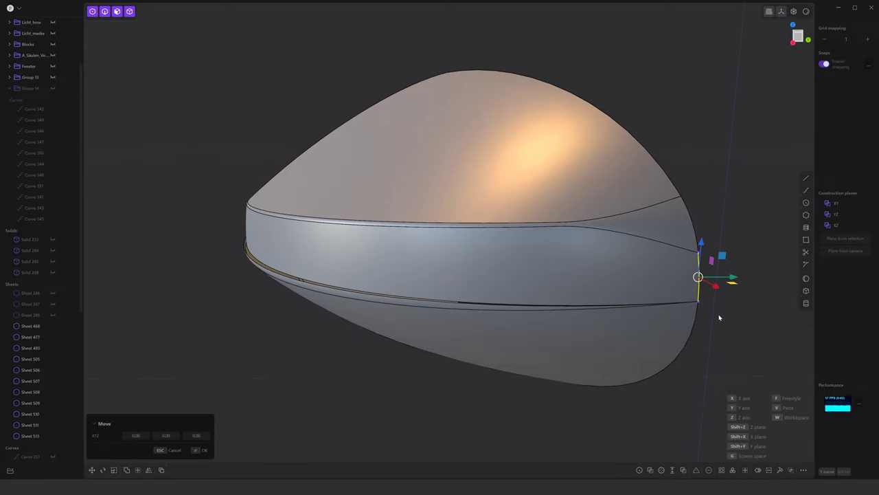
{"action": "left_click", "coordinate": [634, 276]}
{"action": "mouse_move", "coordinate": [634, 277]}
{"action": "middle_mouse_down"}
{"action": "mouse_move", "coordinate": [767, 268]}
{"action": "mouse_move", "coordinate": [625, 287]}
{"action": "mouse_move", "coordinate": [657, 311]}
{"action": "mouse_move", "coordinate": [536, 311]}
{"action": "middle_mouse_up"}
{"action": "scroll", "coordinate": [542, 257], "scroll_direction": "up", "scroll_amount": 5}
{"action": "left_click", "coordinate": [576, 238]}
{"action": "key", "text": "e"}
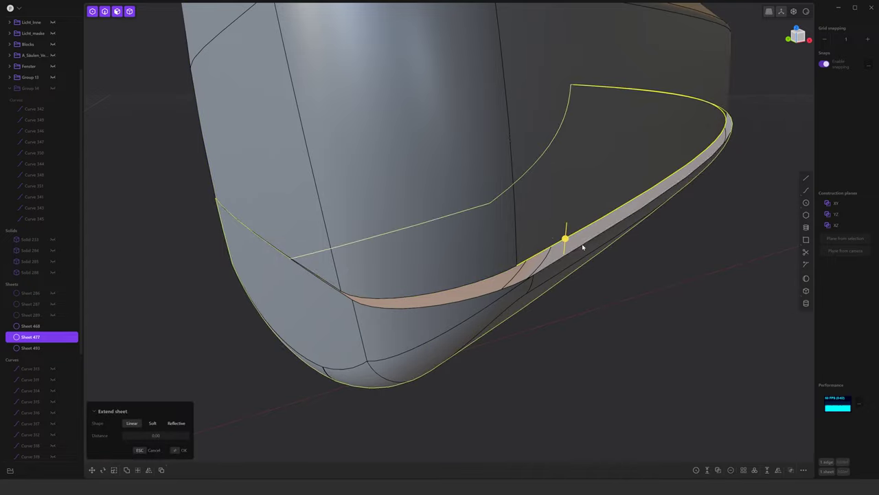
{"action": "key", "text": "shift+l"}
{"action": "middle_click_drag", "start_coordinate": [721, 108], "coordinate": [710, 238]}
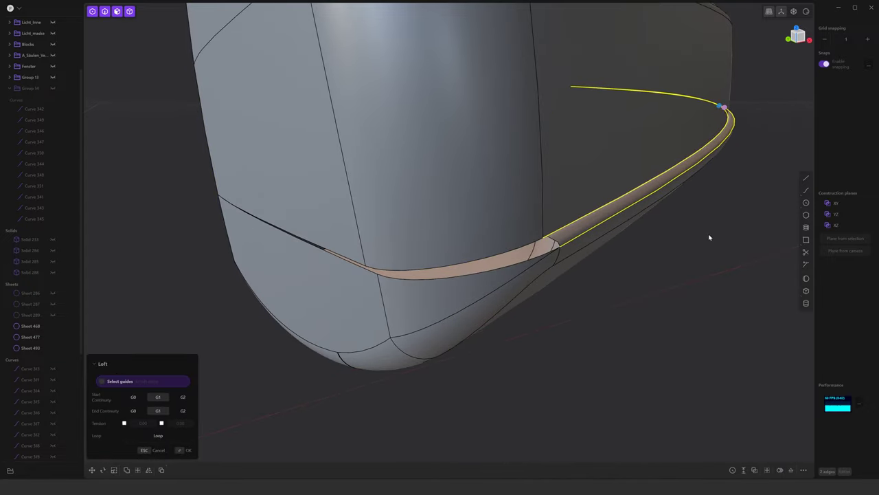
{"action": "key", "text": "Return"}
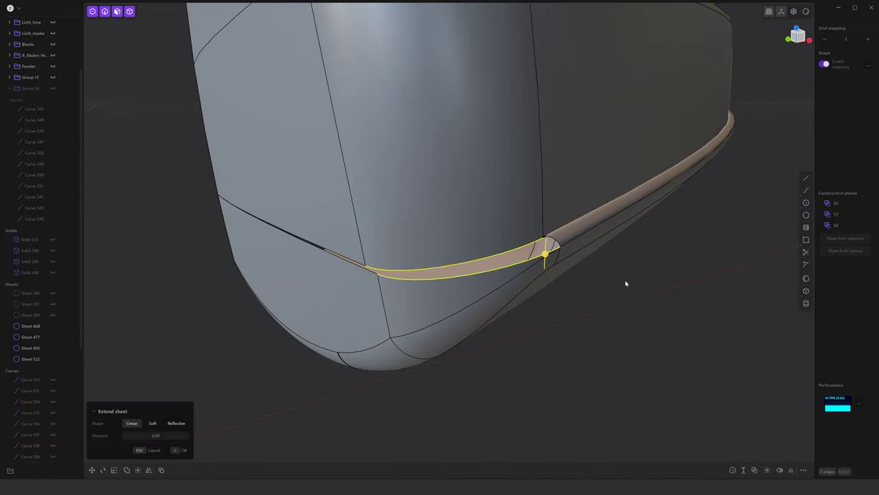
{"action": "scroll", "coordinate": [522, 274], "scroll_direction": "up", "scroll_amount": 3}
{"action": "mouse_move", "coordinate": [500, 258]}
{"action": "middle_mouse_down"}
{"action": "mouse_move", "coordinate": [526, 255]}
{"action": "mouse_move", "coordinate": [506, 301]}
{"action": "mouse_move", "coordinate": [460, 289]}
{"action": "mouse_move", "coordinate": [550, 387]}
{"action": "middle_mouse_up"}
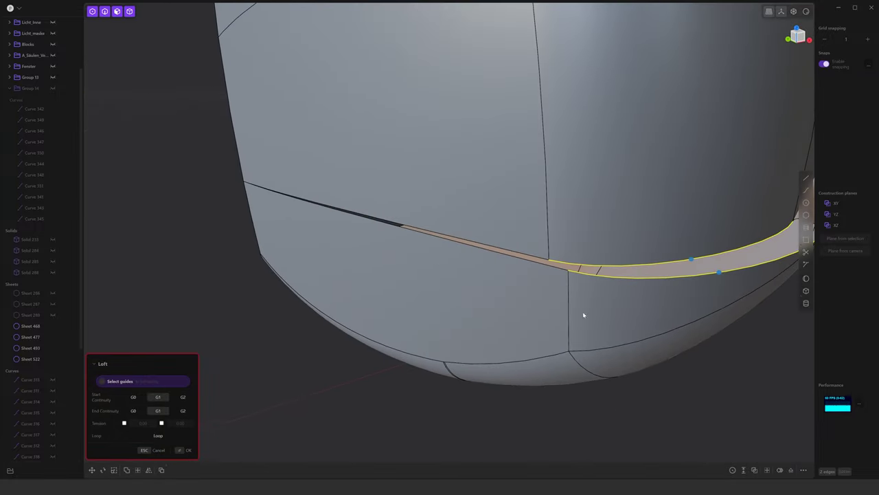
{"action": "key", "text": "Escape"}
Try extending the upper trim band and the tube's end edge before lofting
{"action": "left_click", "coordinate": [590, 267]}
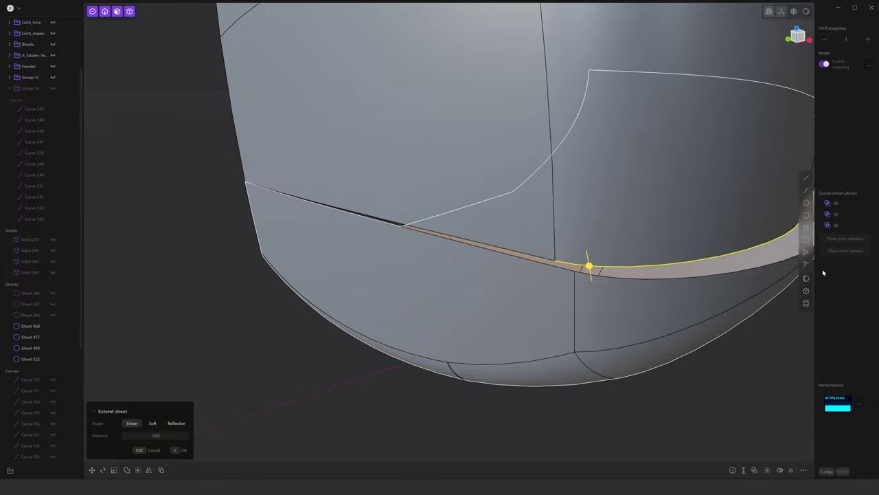
{"action": "mouse_move", "coordinate": [591, 272]}
{"action": "middle_mouse_down"}
{"action": "mouse_move", "coordinate": [605, 255]}
{"action": "mouse_move", "coordinate": [728, 252]}
{"action": "mouse_move", "coordinate": [580, 215]}
{"action": "mouse_move", "coordinate": [584, 222]}
{"action": "mouse_move", "coordinate": [474, 257]}
{"action": "mouse_move", "coordinate": [520, 296]}
{"action": "middle_mouse_up"}
{"action": "key", "text": "e"}
{"action": "key", "text": "Escape"}
{"action": "key", "text": "l"}
{"action": "left_click", "coordinate": [581, 214]}
{"action": "key", "text": "e"}
{"action": "key", "text": "Escape"}
Loft between the band's bottom edge and the tube end, creating Sheet 525
{"action": "left_click", "coordinate": [521, 303]}
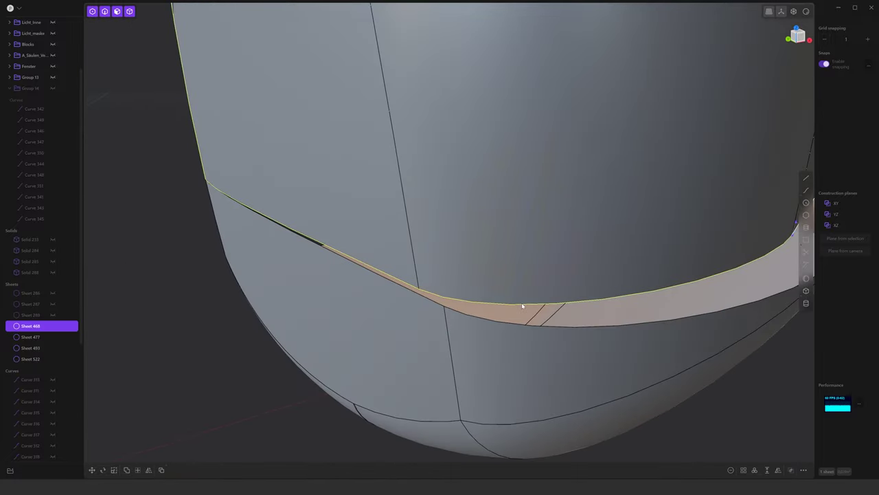
{"action": "key", "text": "e"}
{"action": "key", "text": "l"}
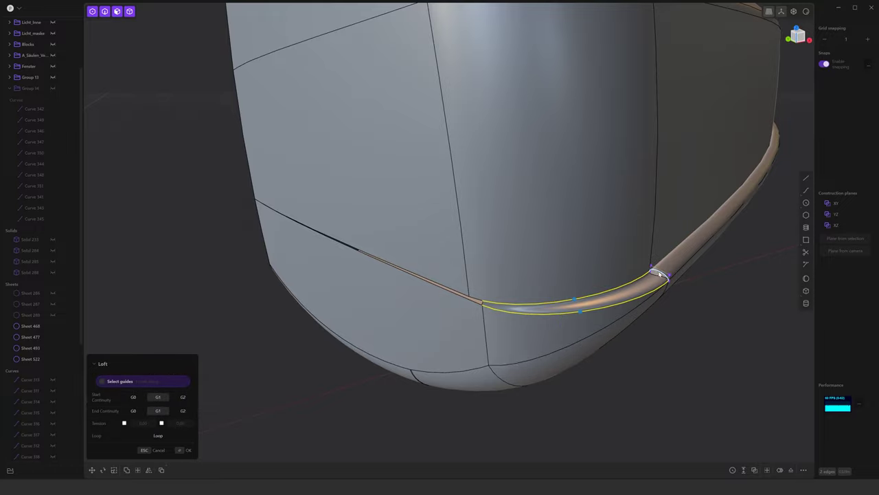
{"action": "middle_click_drag", "start_coordinate": [639, 310], "coordinate": [652, 277]}
{"action": "mouse_move", "coordinate": [522, 399]}
{"action": "middle_mouse_down"}
{"action": "mouse_move", "coordinate": [579, 392]}
{"action": "mouse_move", "coordinate": [661, 404]}
{"action": "mouse_move", "coordinate": [628, 401]}
{"action": "mouse_move", "coordinate": [637, 393]}
{"action": "mouse_move", "coordinate": [481, 247]}
{"action": "middle_mouse_up"}
{"action": "key", "text": "Return"}
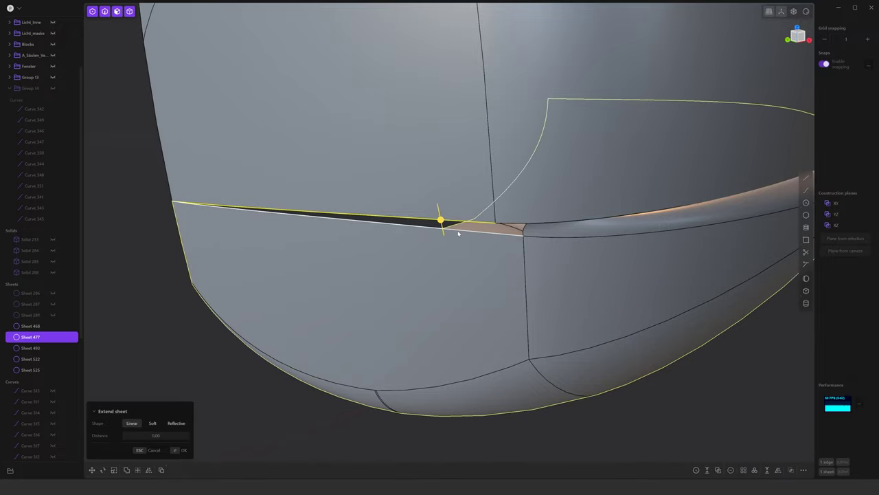
Loft across the lower sliver gap with a guide, creating Sheet 527
{"action": "left_click", "coordinate": [457, 231]}
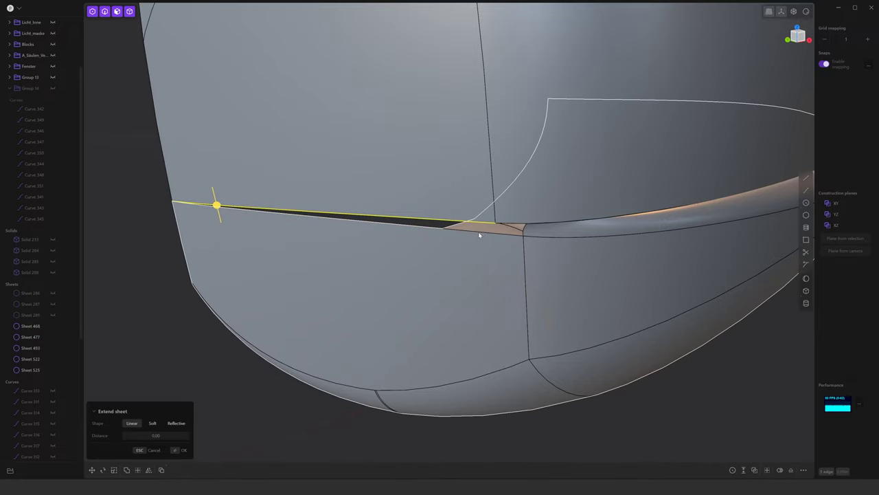
{"action": "left_click", "coordinate": [479, 233]}
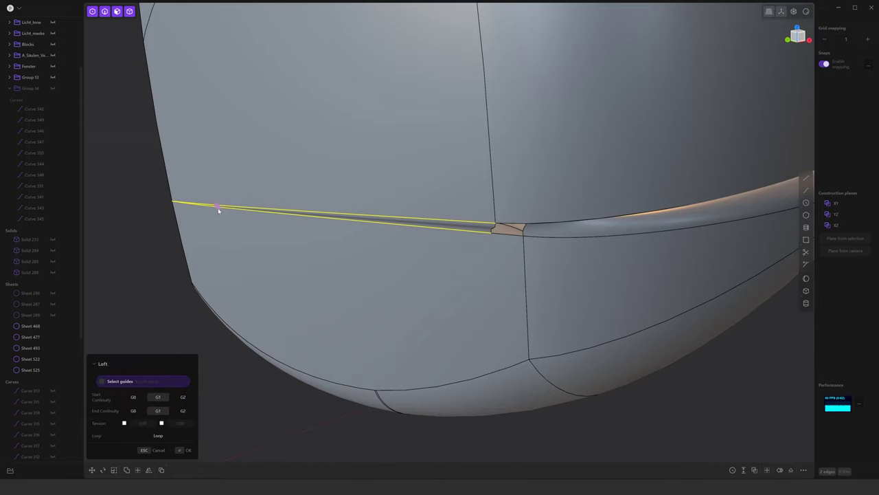
{"action": "mouse_move", "coordinate": [218, 210]}
{"action": "middle_mouse_down"}
{"action": "mouse_move", "coordinate": [210, 212]}
{"action": "mouse_move", "coordinate": [345, 225]}
{"action": "mouse_move", "coordinate": [169, 386]}
{"action": "middle_mouse_up"}
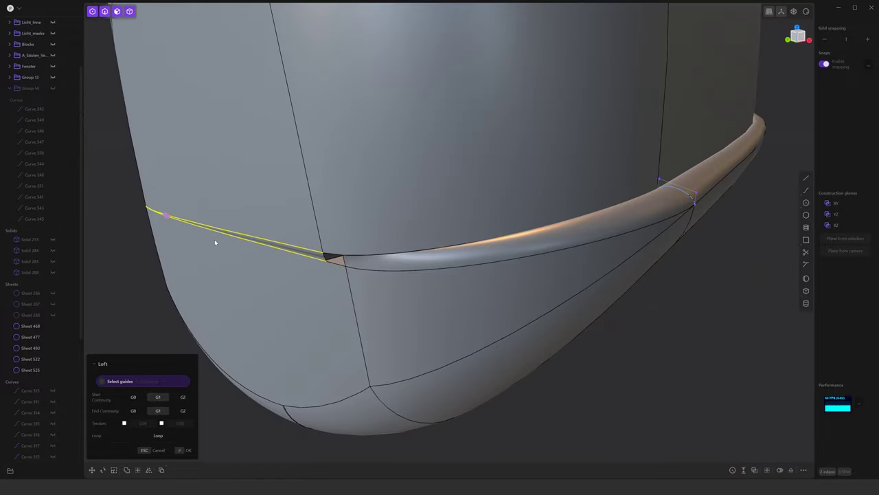
{"action": "left_click", "coordinate": [214, 239]}
{"action": "key", "text": "Return"}
{"action": "middle_click_drag", "start_coordinate": [215, 239], "coordinate": [654, 431]}
{"action": "scroll", "coordinate": [428, 186], "scroll_direction": "up", "scroll_amount": 5}
{"action": "scroll", "coordinate": [432, 186], "scroll_direction": "down", "scroll_amount": 5}
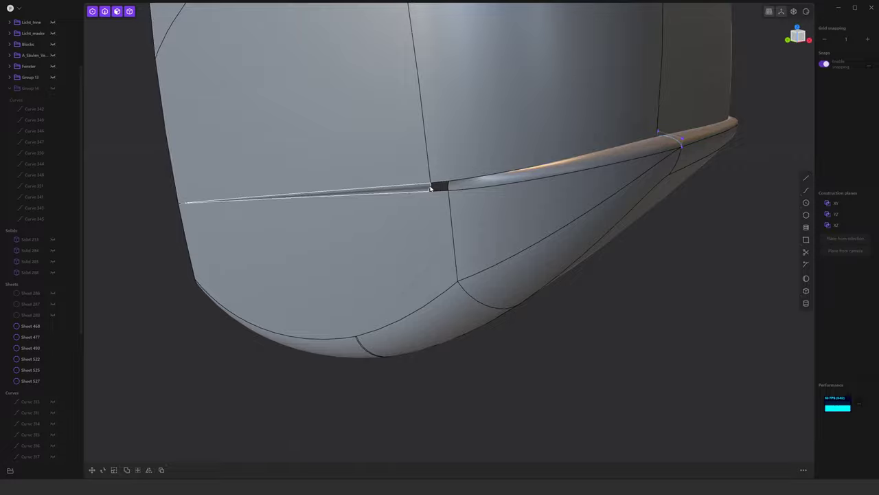
Try extending the notch and rounded sheet edges, then select only the main band sheet
{"action": "left_click", "coordinate": [431, 186]}
{"action": "key", "text": "e"}
{"action": "scroll", "coordinate": [569, 290], "scroll_direction": "up", "scroll_amount": 5}
{"action": "scroll", "coordinate": [568, 289], "scroll_direction": "down", "scroll_amount": 3}
{"action": "mouse_move", "coordinate": [559, 284]}
{"action": "middle_mouse_down"}
{"action": "mouse_move", "coordinate": [455, 288]}
{"action": "mouse_move", "coordinate": [486, 173]}
{"action": "middle_mouse_up"}
{"action": "scroll", "coordinate": [485, 173], "scroll_direction": "up", "scroll_amount": 3}
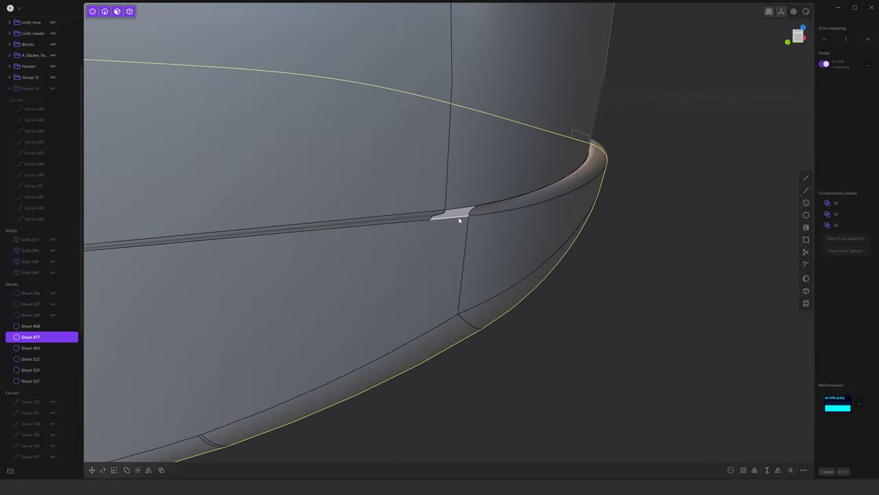
{"action": "left_click", "coordinate": [460, 220]}
{"action": "key", "text": "e"}
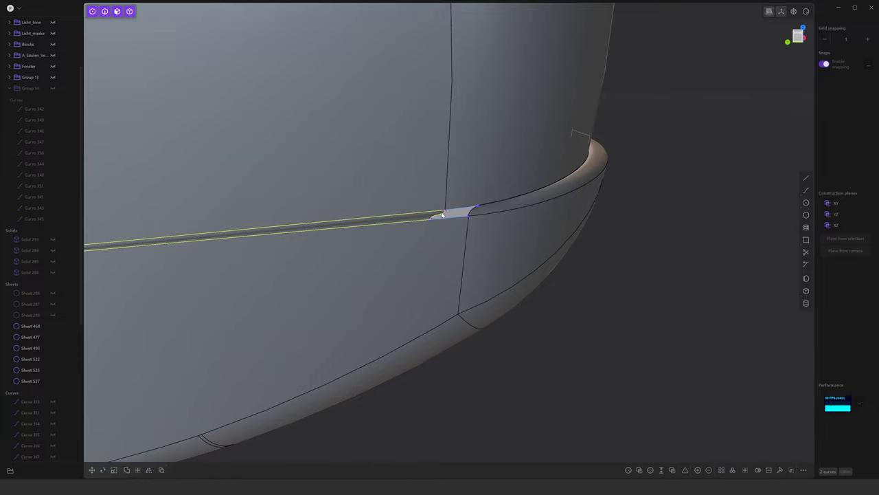
{"action": "left_click", "coordinate": [470, 216]}
{"action": "key", "text": "e"}
{"action": "key", "text": "Escape"}
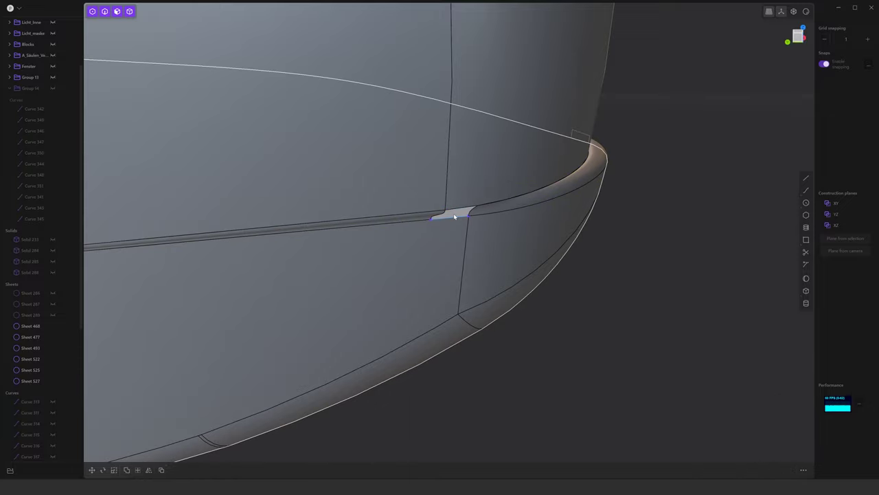
{"action": "key", "text": "ctrl+a"}
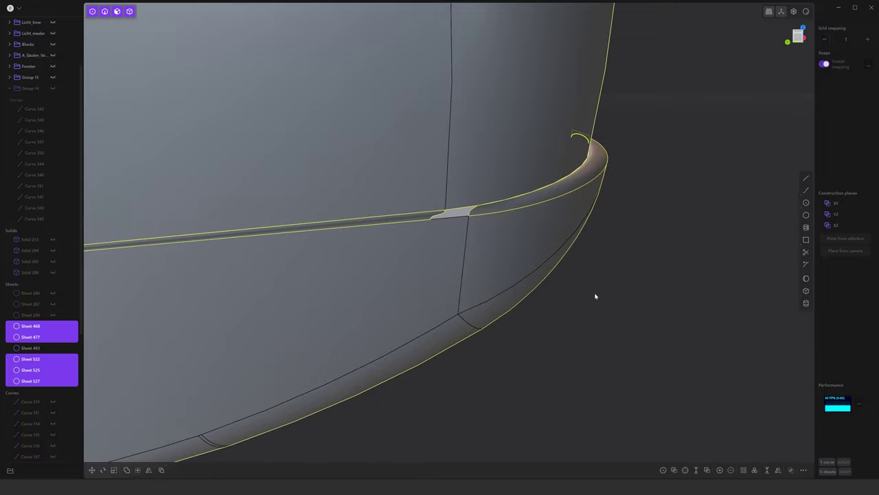
{"action": "left_click", "coordinate": [398, 197]}
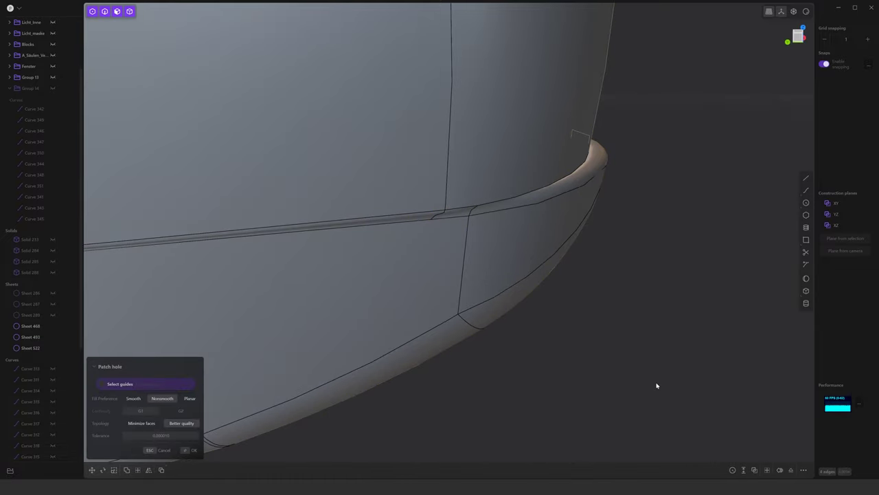
Abandon the hole patch and commit the extended rim sheet
{"action": "key", "text": "Escape"}
{"action": "scroll", "coordinate": [656, 385], "scroll_direction": "down", "scroll_amount": 5}
{"action": "mouse_move", "coordinate": [623, 360]}
{"action": "middle_mouse_down"}
{"action": "mouse_move", "coordinate": [520, 359]}
{"action": "mouse_move", "coordinate": [458, 254]}
{"action": "middle_mouse_up"}
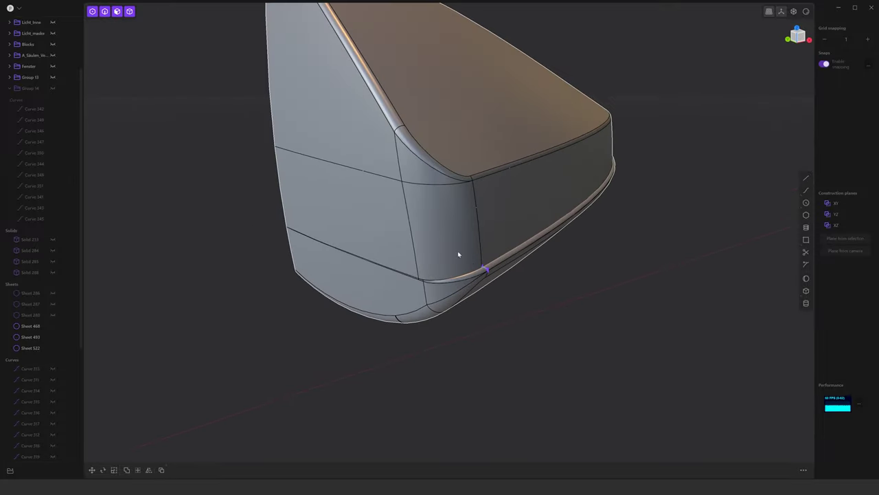
{"action": "scroll", "coordinate": [487, 270], "scroll_direction": "up", "scroll_amount": 2}
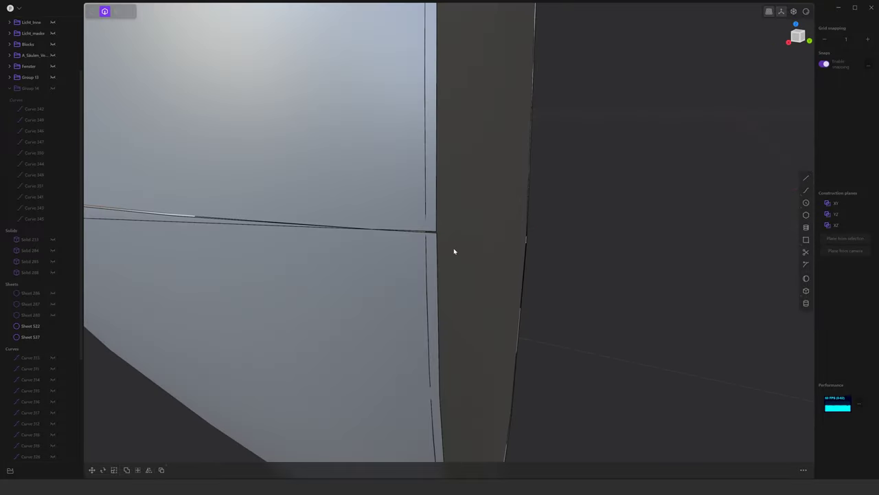
{"action": "scroll", "coordinate": [453, 252], "scroll_direction": "down", "scroll_amount": 5}
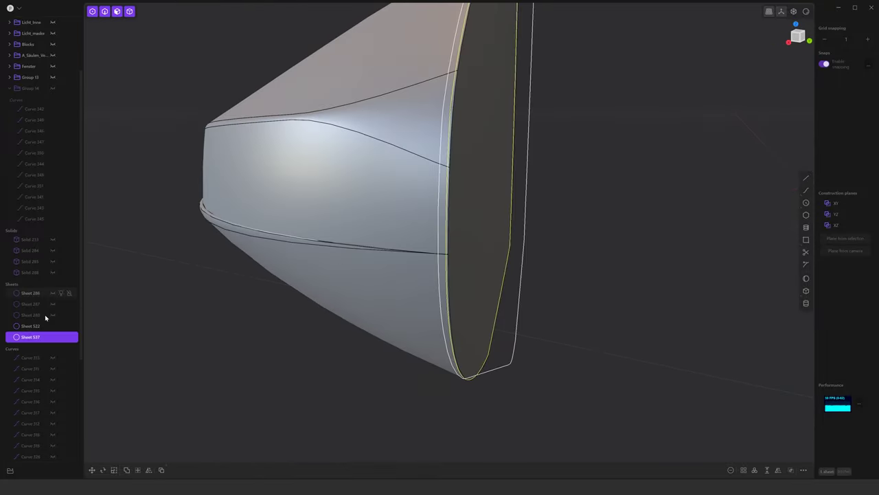
{"action": "key", "text": "Escape"}
{"action": "scroll", "coordinate": [461, 258], "scroll_direction": "up", "scroll_amount": 5}
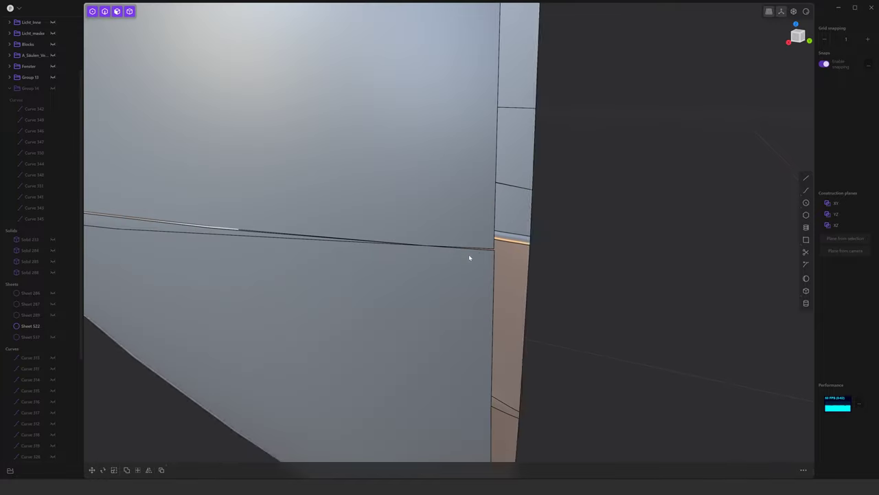
{"action": "left_click", "coordinate": [506, 259]}
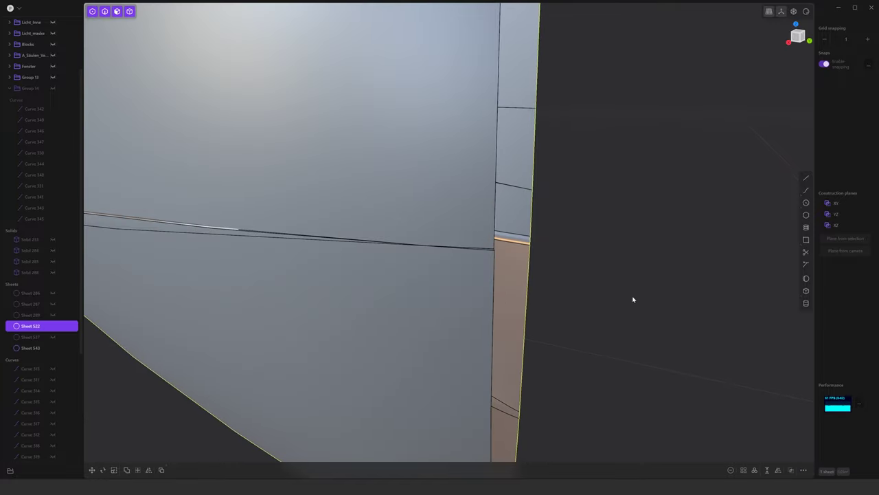
Boolean the rim sheet Sheet 522 with the cone body, producing Sheet 546
{"action": "left_click", "coordinate": [375, 181]}
{"action": "scroll", "coordinate": [577, 289], "scroll_direction": "down", "scroll_amount": 5}
{"action": "left_click", "coordinate": [589, 316]}
{"action": "middle_click_drag", "start_coordinate": [590, 316], "coordinate": [531, 314]}
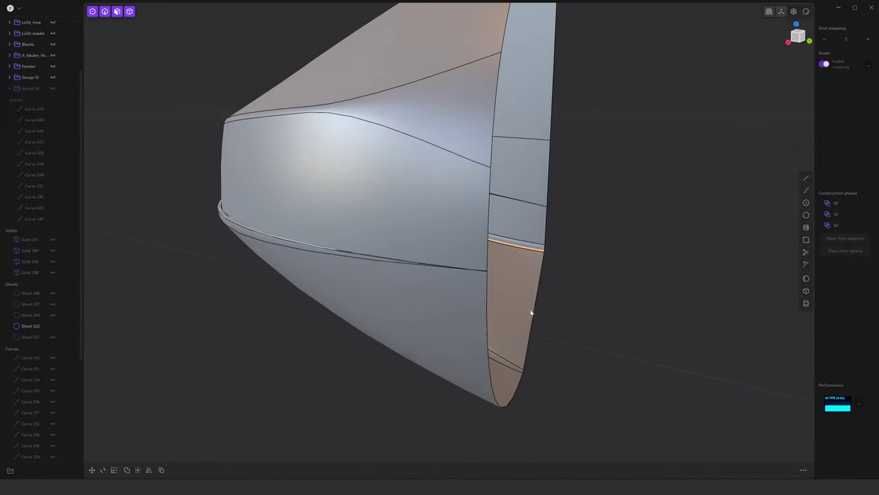
{"action": "middle_click_drag", "start_coordinate": [110, 343], "coordinate": [382, 340]}
{"action": "left_click", "coordinate": [535, 355]}
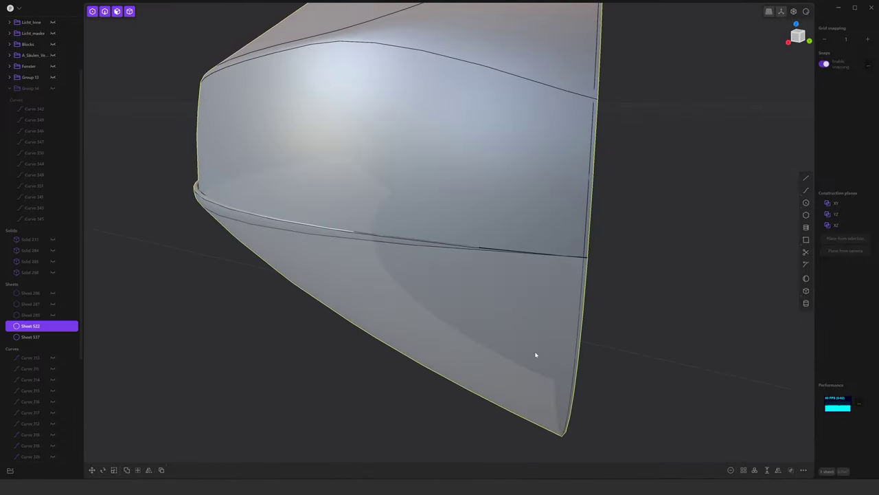
{"action": "key", "text": "shift+b"}
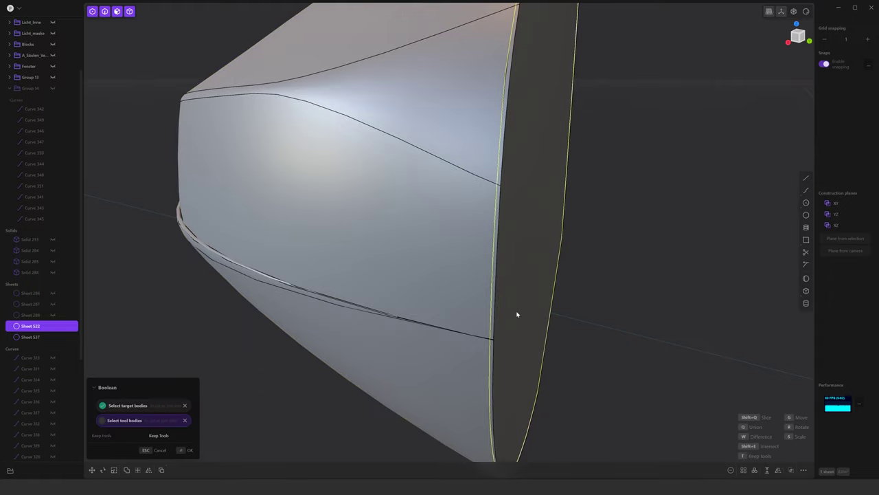
{"action": "left_click", "coordinate": [523, 314]}
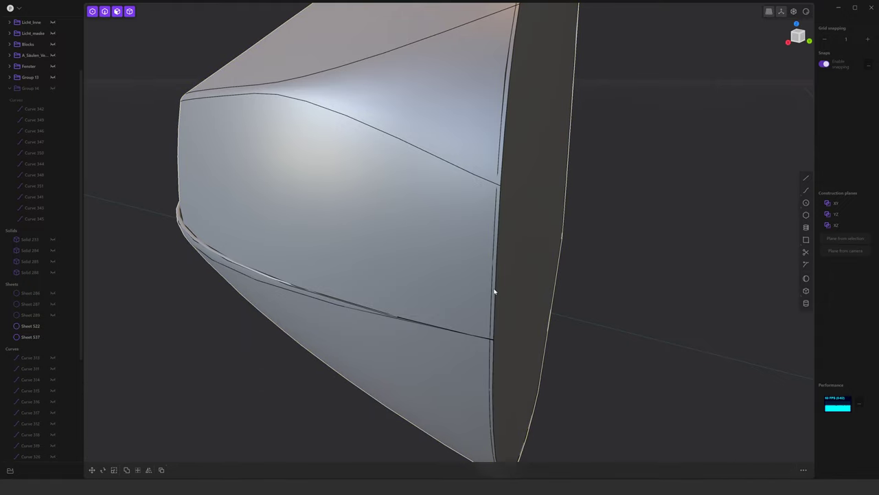
{"action": "left_click", "coordinate": [453, 308]}
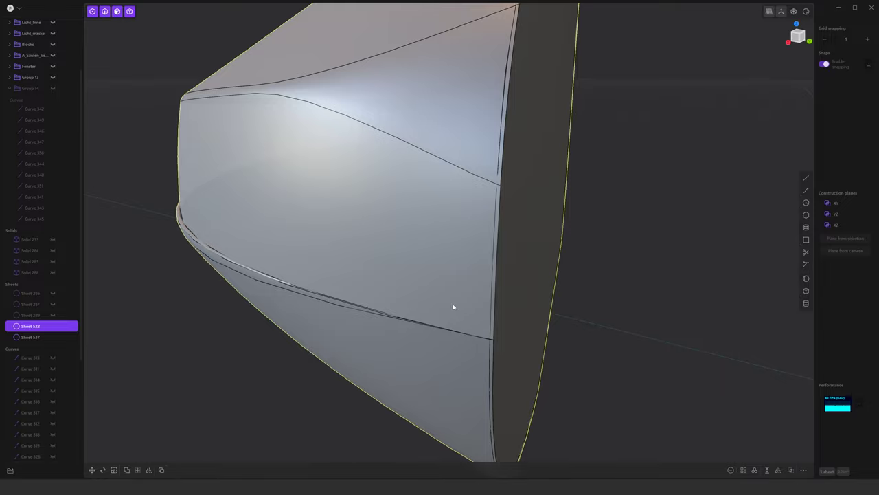
{"action": "key", "text": "shift+b"}
{"action": "left_click", "coordinate": [579, 323]}
Hide the flat end face Sheet 537 to inspect the cone's interior
{"action": "scroll", "coordinate": [491, 311], "scroll_direction": "up", "scroll_amount": 2}
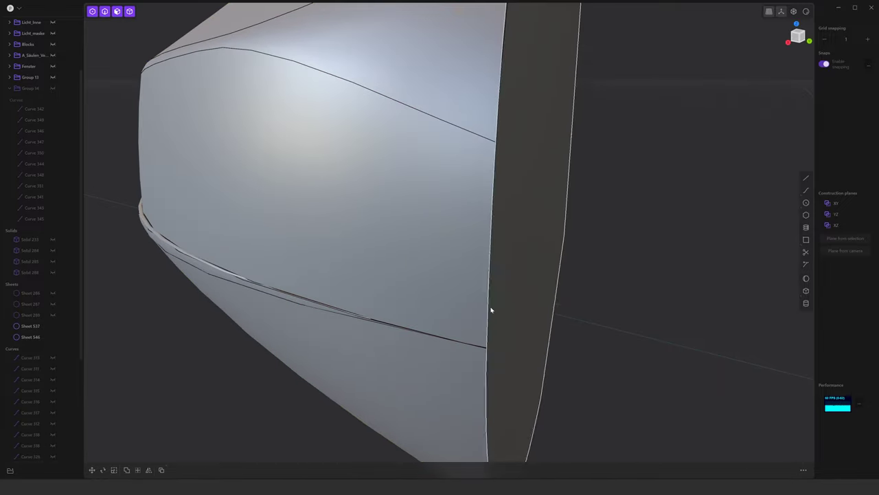
{"action": "scroll", "coordinate": [491, 309], "scroll_direction": "down", "scroll_amount": 3}
{"action": "scroll", "coordinate": [559, 363], "scroll_direction": "down", "scroll_amount": 2}
{"action": "left_click", "coordinate": [479, 271]}
{"action": "mouse_move", "coordinate": [483, 273]}
{"action": "middle_mouse_down"}
{"action": "mouse_move", "coordinate": [438, 310]}
{"action": "mouse_move", "coordinate": [446, 373]}
{"action": "mouse_move", "coordinate": [455, 220]}
{"action": "mouse_move", "coordinate": [418, 216]}
{"action": "mouse_move", "coordinate": [465, 199]}
{"action": "middle_mouse_up"}
{"action": "key", "text": "Escape"}
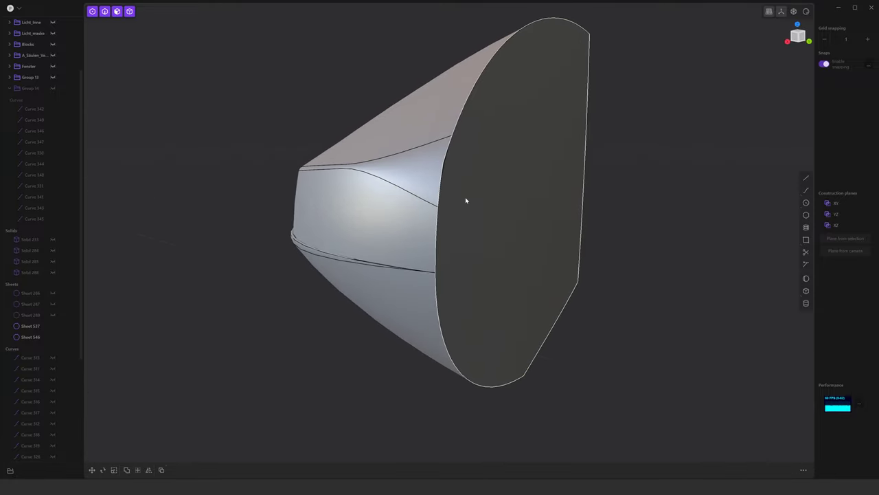
{"action": "scroll", "coordinate": [466, 200], "scroll_direction": "up", "scroll_amount": 2}
{"action": "left_click", "coordinate": [465, 202]}
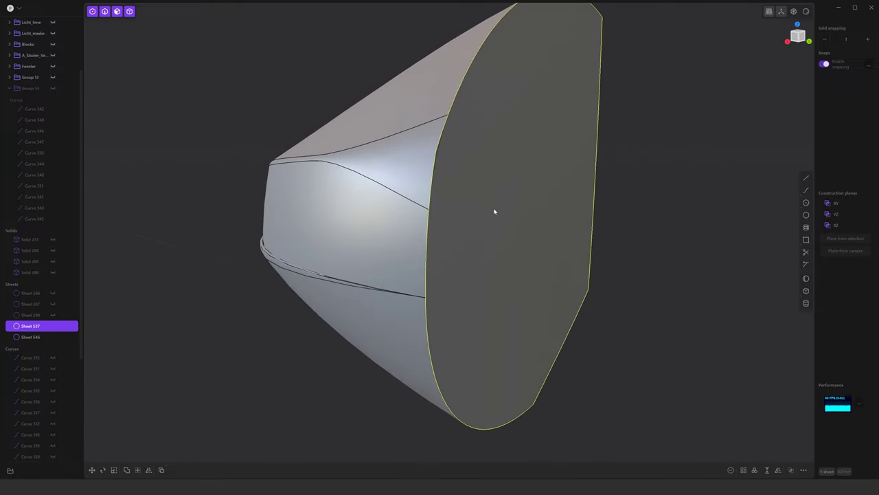
{"action": "left_click", "coordinate": [67, 325]}
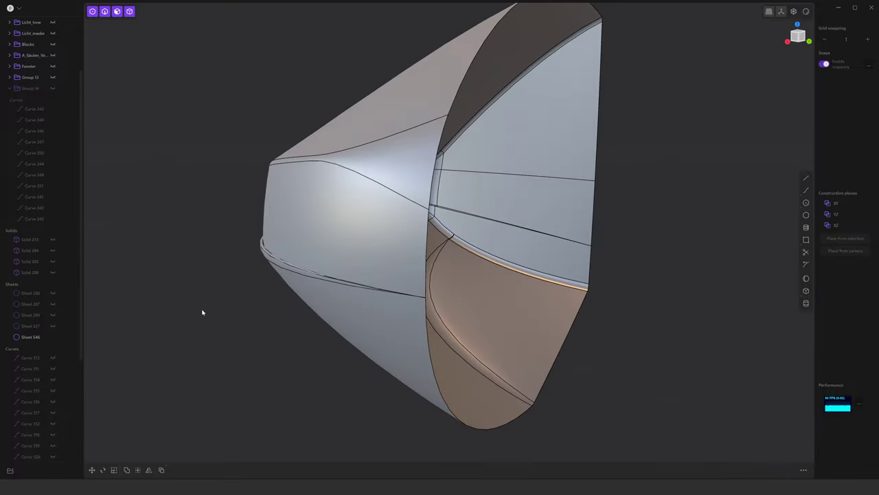
{"action": "middle_click_drag", "start_coordinate": [254, 286], "coordinate": [480, 141]}
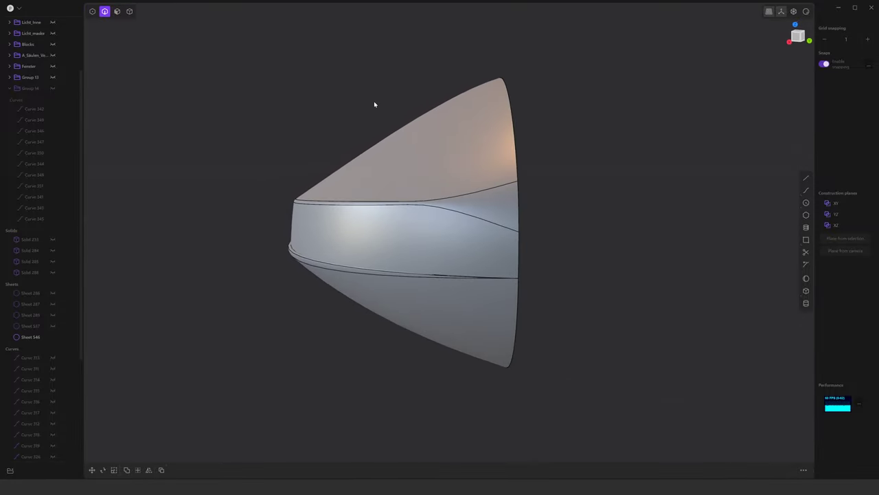
Select the cone's open rim edges for a fillet, then show Sheet 537 again
{"action": "middle_click_drag", "start_coordinate": [375, 104], "coordinate": [426, 110]}
{"action": "key", "text": "f"}
{"action": "left_click_drag", "start_coordinate": [485, 55], "coordinate": [586, 368]}
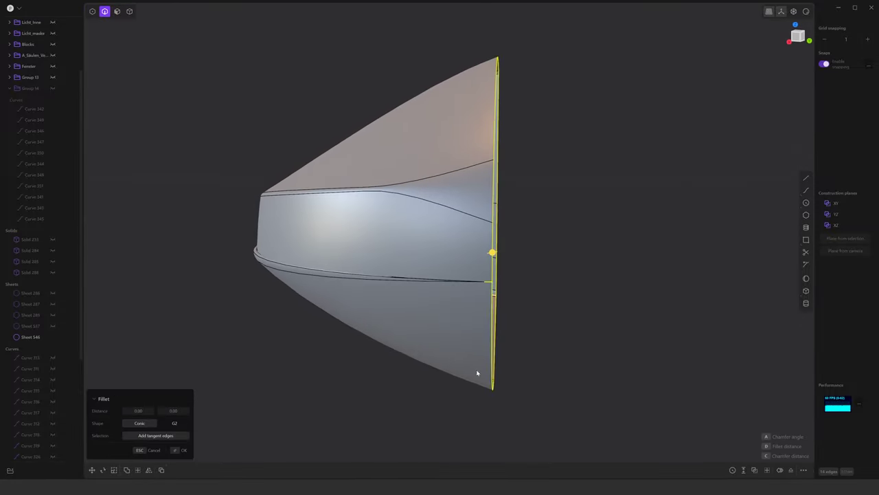
{"action": "middle_click_drag", "start_coordinate": [492, 312], "coordinate": [540, 323]}
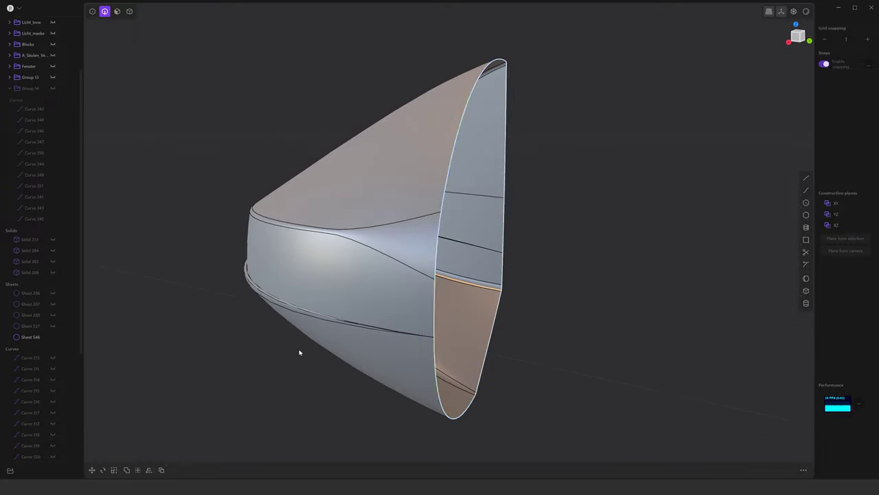
{"action": "left_click", "coordinate": [53, 327]}
{"action": "scroll", "coordinate": [449, 263], "scroll_direction": "up", "scroll_amount": 3}
{"action": "middle_click_drag", "start_coordinate": [461, 261], "coordinate": [428, 280]}
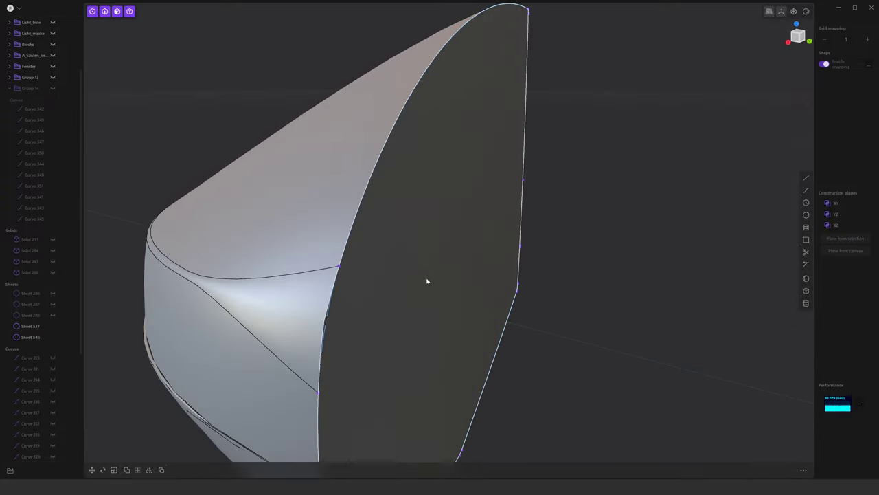
Cut the flat end face Sheet 537 into separate sheets and inspect the result
{"action": "left_click", "coordinate": [343, 326]}
{"action": "key", "text": "c"}
{"action": "left_click", "coordinate": [327, 327]}
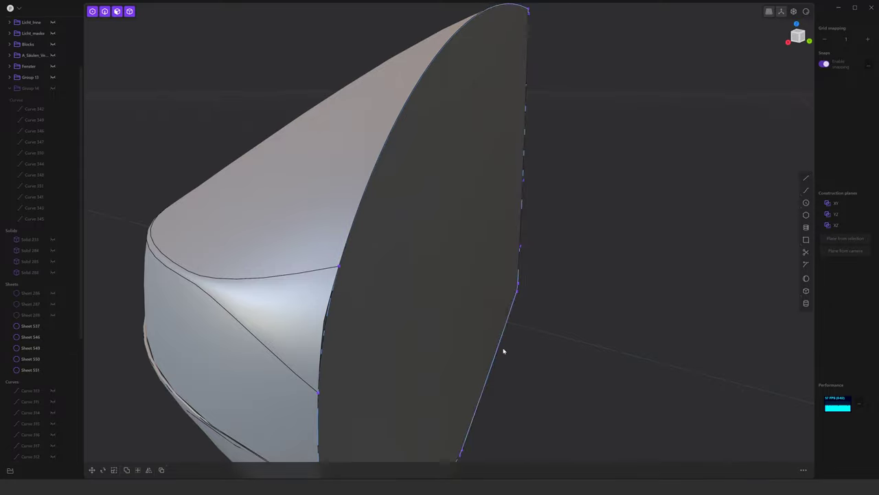
{"action": "scroll", "coordinate": [358, 318], "scroll_direction": "up", "scroll_amount": 3}
{"action": "scroll", "coordinate": [362, 315], "scroll_direction": "down", "scroll_amount": 5}
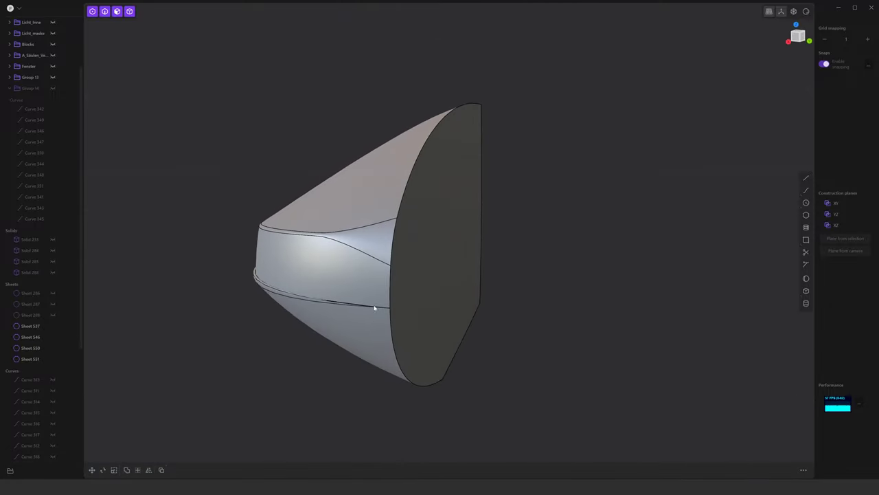
{"action": "mouse_move", "coordinate": [502, 336]}
{"action": "middle_mouse_down"}
{"action": "mouse_move", "coordinate": [473, 350]}
{"action": "mouse_move", "coordinate": [771, 472]}
{"action": "middle_mouse_up"}
{"action": "left_click", "coordinate": [772, 471]}
{"action": "key", "text": "Escape"}
{"action": "mouse_move", "coordinate": [373, 325]}
{"action": "middle_mouse_down"}
{"action": "mouse_move", "coordinate": [447, 345]}
{"action": "mouse_move", "coordinate": [217, 316]}
{"action": "middle_mouse_up"}
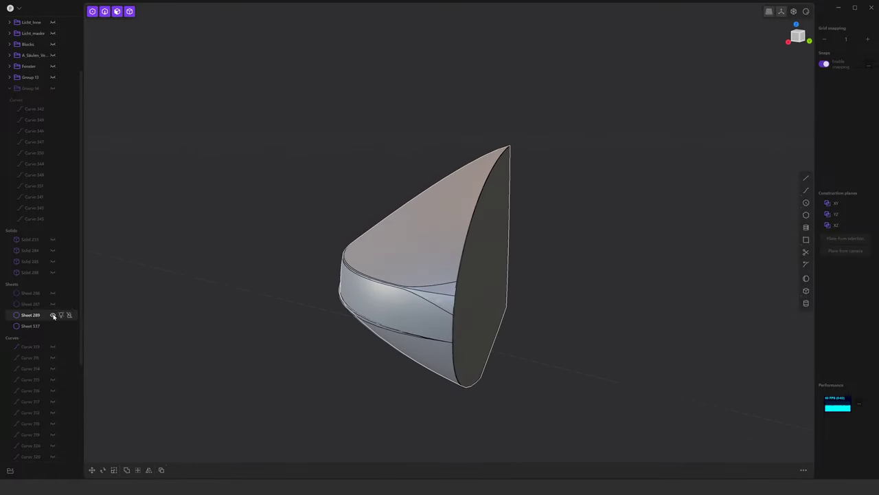
Show Solid 288 and offset its flat front face back slightly
{"action": "left_click", "coordinate": [53, 273]}
{"action": "middle_click_drag", "start_coordinate": [274, 334], "coordinate": [191, 311]}
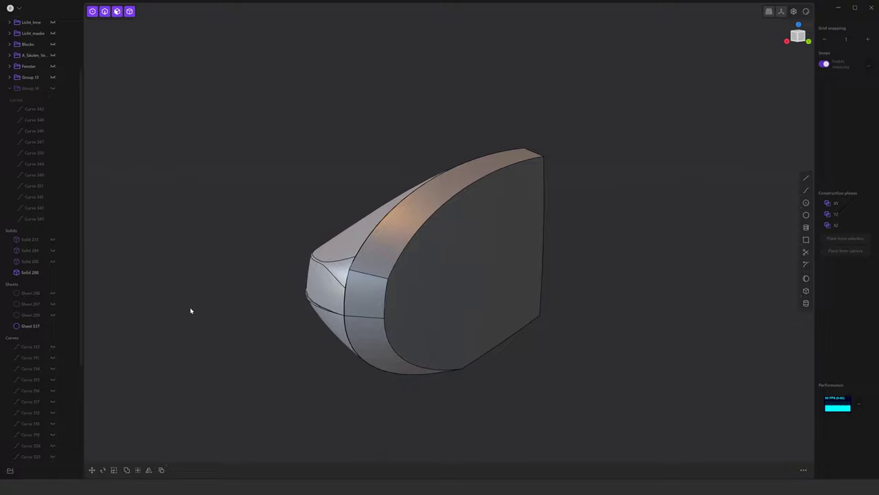
{"action": "double_click", "coordinate": [480, 277]}
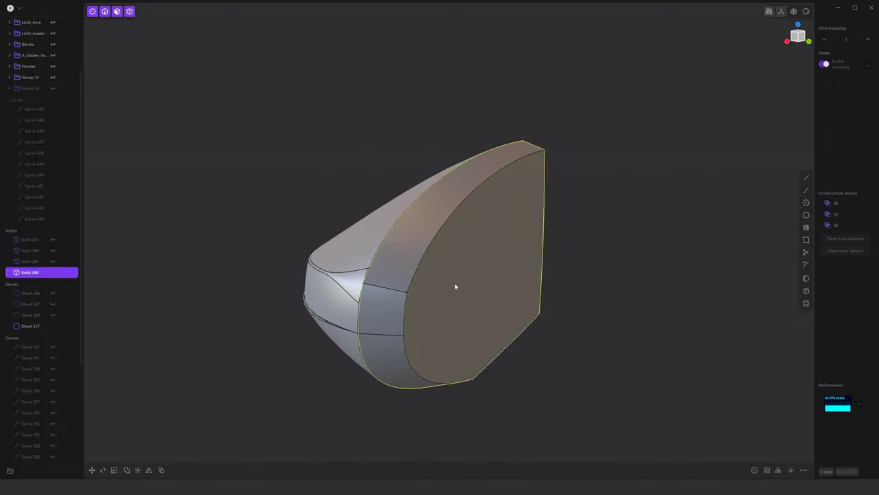
{"action": "key", "text": "f"}
{"action": "scroll", "coordinate": [456, 285], "scroll_direction": "up", "scroll_amount": 2}
{"action": "scroll", "coordinate": [335, 284], "scroll_direction": "up", "scroll_amount": 2}
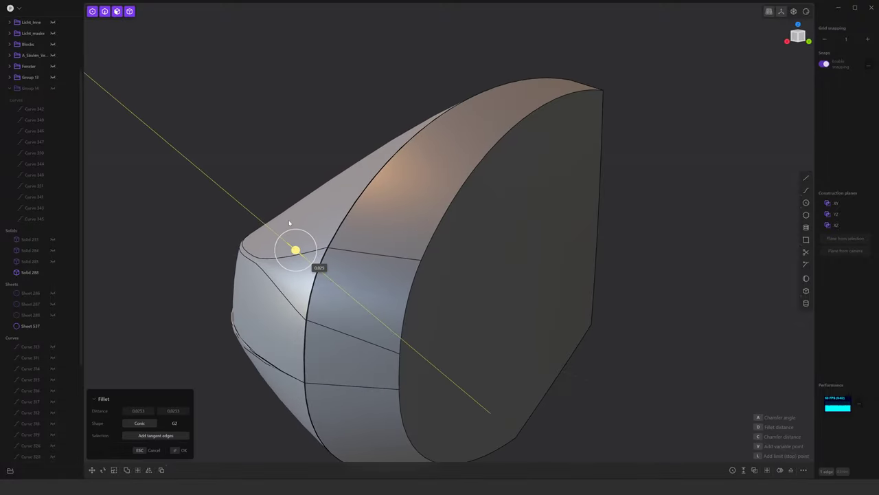
{"action": "key", "text": "Escape"}
{"action": "left_click", "coordinate": [440, 281]}
{"action": "key", "text": "o"}
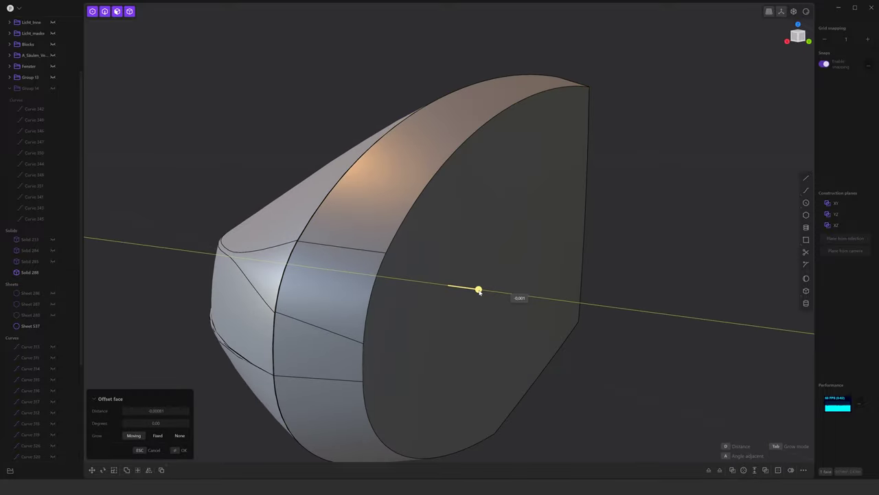
{"action": "left_click", "coordinate": [465, 287]}
Fillet the long side edge of Solid 288
{"action": "scroll", "coordinate": [549, 309], "scroll_direction": "down", "scroll_amount": 3}
{"action": "mouse_move", "coordinate": [632, 339]}
{"action": "middle_mouse_down"}
{"action": "mouse_move", "coordinate": [733, 348]}
{"action": "mouse_move", "coordinate": [620, 350]}
{"action": "middle_mouse_up"}
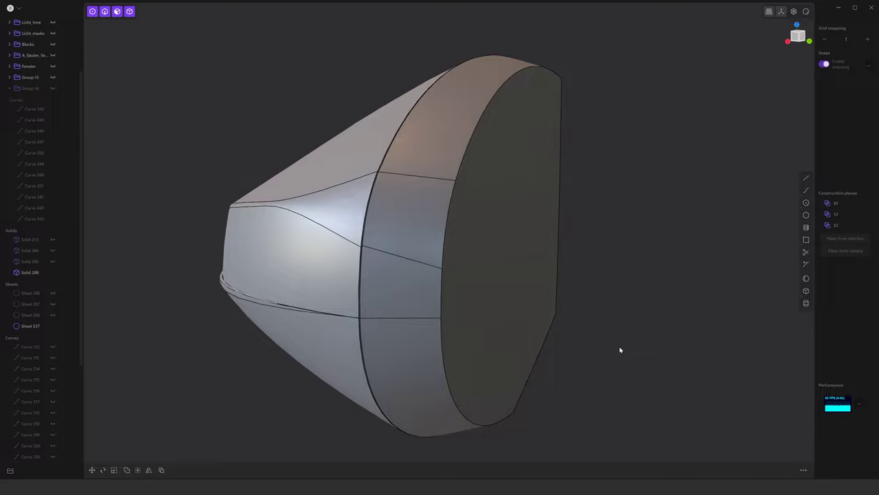
{"action": "scroll", "coordinate": [365, 222], "scroll_direction": "up", "scroll_amount": 2}
{"action": "scroll", "coordinate": [387, 250], "scroll_direction": "up", "scroll_amount": 3}
{"action": "scroll", "coordinate": [387, 250], "scroll_direction": "down", "scroll_amount": 3}
{"action": "mouse_move", "coordinate": [387, 250]}
{"action": "middle_mouse_down"}
{"action": "mouse_move", "coordinate": [547, 232]}
{"action": "mouse_move", "coordinate": [526, 247]}
{"action": "mouse_move", "coordinate": [530, 238]}
{"action": "mouse_move", "coordinate": [667, 289]}
{"action": "mouse_move", "coordinate": [595, 295]}
{"action": "mouse_move", "coordinate": [575, 274]}
{"action": "mouse_move", "coordinate": [517, 315]}
{"action": "mouse_move", "coordinate": [526, 80]}
{"action": "mouse_move", "coordinate": [589, 138]}
{"action": "middle_mouse_up"}
{"action": "scroll", "coordinate": [671, 309], "scroll_direction": "up", "scroll_amount": 3}
{"action": "scroll", "coordinate": [680, 310], "scroll_direction": "up", "scroll_amount": 1}
{"action": "scroll", "coordinate": [652, 304], "scroll_direction": "up", "scroll_amount": 2}
{"action": "left_click", "coordinate": [652, 304]}
{"action": "key", "text": "f"}
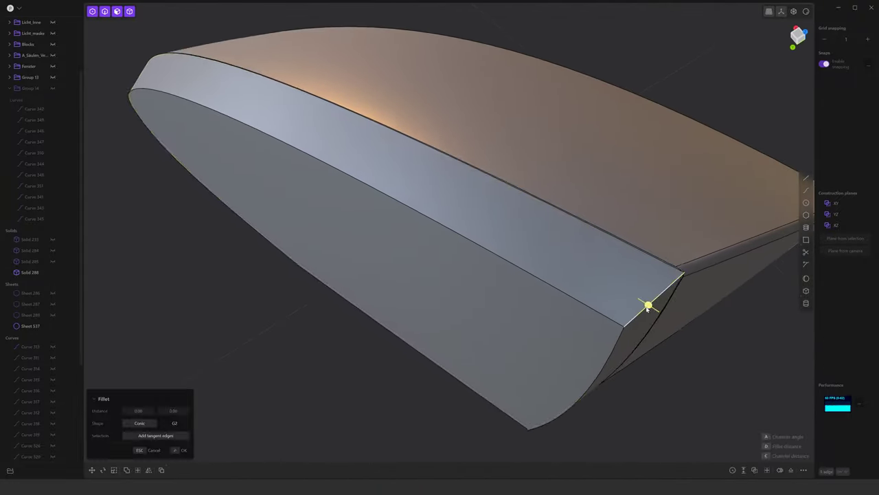
{"action": "mouse_move", "coordinate": [663, 302]}
{"action": "middle_mouse_down"}
{"action": "mouse_move", "coordinate": [582, 267]}
{"action": "mouse_move", "coordinate": [630, 369]}
{"action": "mouse_move", "coordinate": [628, 343]}
{"action": "mouse_move", "coordinate": [630, 355]}
{"action": "middle_mouse_up"}
{"action": "key", "text": "Return"}
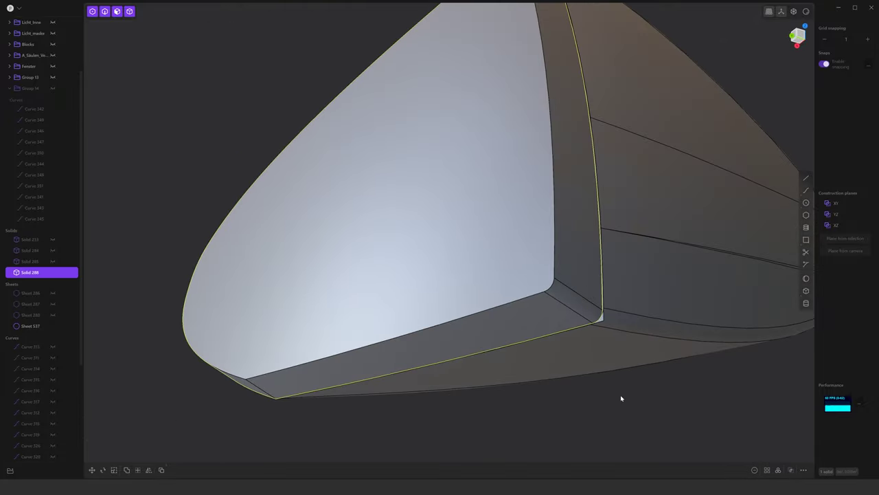
Offset the new fillet face at the corner and review the whole solid
{"action": "middle_click_drag", "start_coordinate": [620, 395], "coordinate": [611, 358]}
{"action": "scroll", "coordinate": [612, 343], "scroll_direction": "up", "scroll_amount": 3}
{"action": "scroll", "coordinate": [606, 316], "scroll_direction": "up", "scroll_amount": 2}
{"action": "scroll", "coordinate": [606, 317], "scroll_direction": "down", "scroll_amount": 2}
{"action": "left_click", "coordinate": [606, 316]}
{"action": "key", "text": "o"}
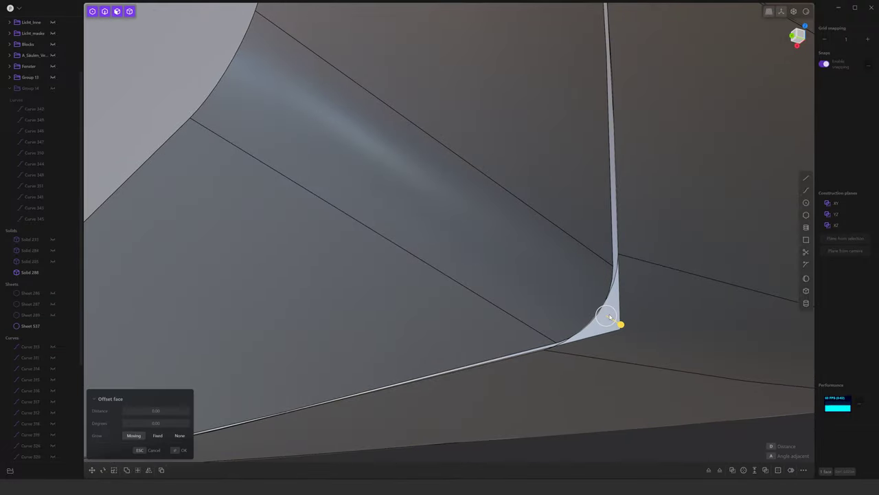
{"action": "key", "text": "Escape"}
{"action": "scroll", "coordinate": [612, 308], "scroll_direction": "down", "scroll_amount": 3}
{"action": "mouse_move", "coordinate": [612, 308]}
{"action": "middle_mouse_down"}
{"action": "mouse_move", "coordinate": [570, 399]}
{"action": "mouse_move", "coordinate": [653, 366]}
{"action": "mouse_move", "coordinate": [543, 327]}
{"action": "mouse_move", "coordinate": [483, 357]}
{"action": "mouse_move", "coordinate": [359, 350]}
{"action": "mouse_move", "coordinate": [396, 280]}
{"action": "middle_mouse_up"}
{"action": "mouse_move", "coordinate": [57, 275]}
{"action": "middle_mouse_down"}
{"action": "mouse_move", "coordinate": [119, 275]}
{"action": "mouse_move", "coordinate": [505, 153]}
{"action": "middle_mouse_up"}
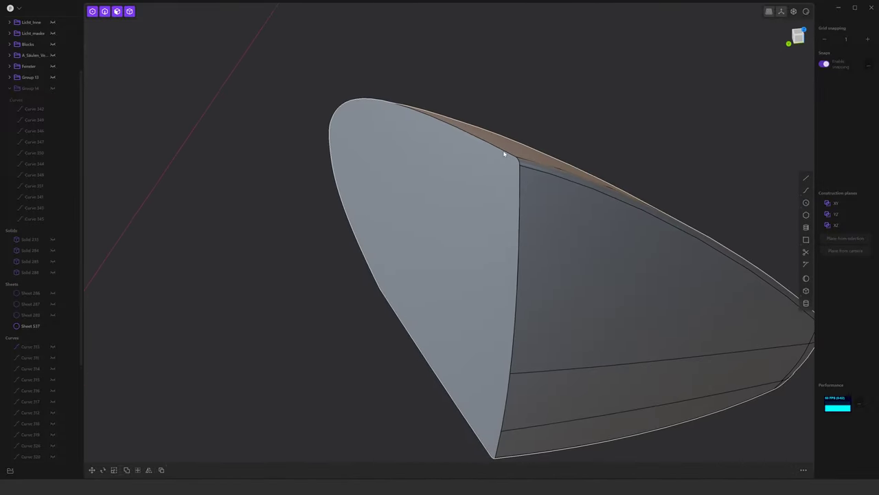
Hide the surrounding sheets and try a fillet on a vertical edge, then cancel it
{"action": "left_click", "coordinate": [54, 322]}
{"action": "left_click", "coordinate": [51, 274]}
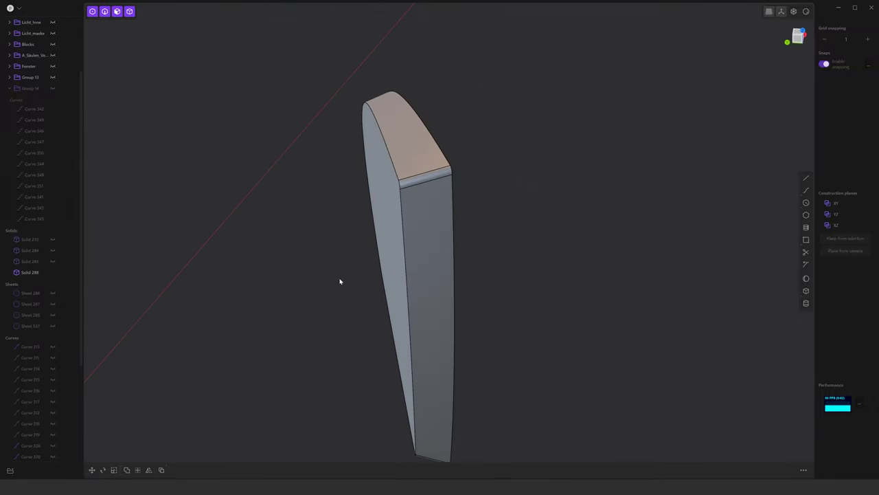
{"action": "mouse_move", "coordinate": [339, 281]}
{"action": "middle_mouse_down"}
{"action": "mouse_move", "coordinate": [399, 163]}
{"action": "mouse_move", "coordinate": [642, 271]}
{"action": "mouse_move", "coordinate": [660, 242]}
{"action": "middle_mouse_up"}
{"action": "left_click", "coordinate": [395, 155]}
{"action": "key", "text": "f"}
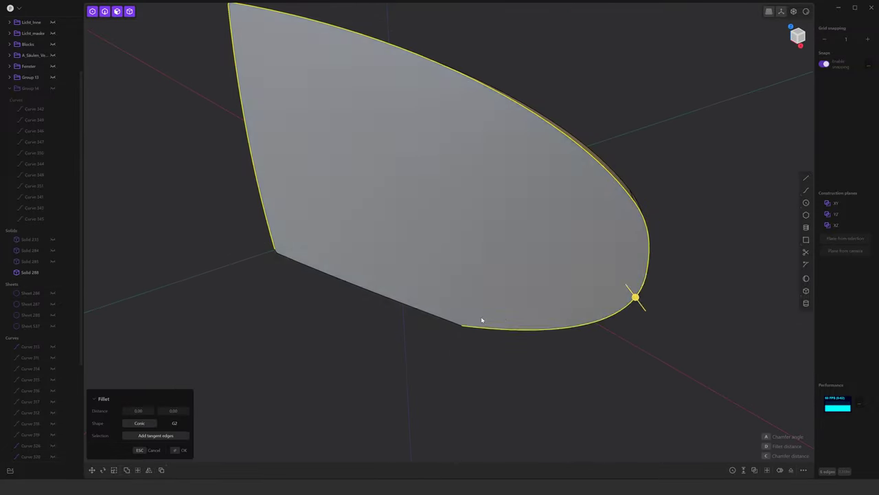
{"action": "mouse_move", "coordinate": [480, 318]}
{"action": "middle_mouse_down"}
{"action": "mouse_move", "coordinate": [444, 226]}
{"action": "mouse_move", "coordinate": [518, 410]}
{"action": "middle_mouse_up"}
{"action": "key", "text": "Escape"}
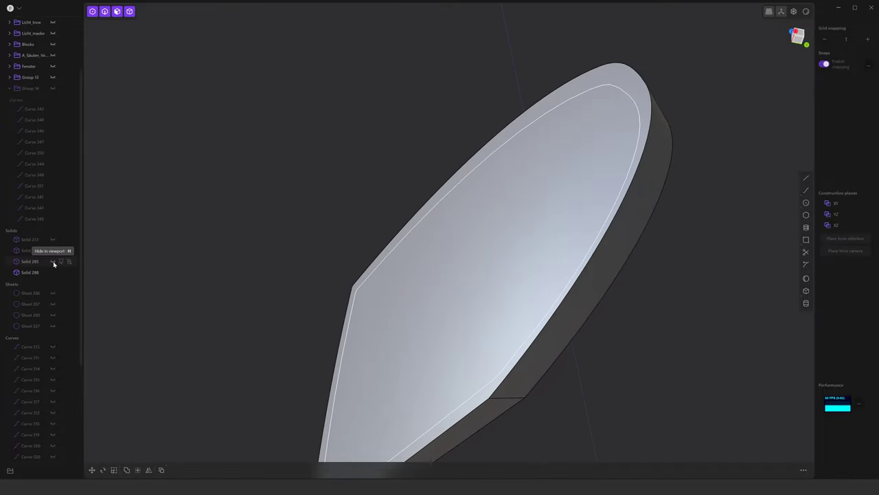
Show the flat end sheet again and try a fillet on the curved edge without applying it
{"action": "left_click", "coordinate": [52, 327]}
{"action": "mouse_move", "coordinate": [343, 309]}
{"action": "middle_mouse_down"}
{"action": "mouse_move", "coordinate": [430, 360]}
{"action": "mouse_move", "coordinate": [520, 290]}
{"action": "middle_mouse_up"}
{"action": "left_click", "coordinate": [517, 287]}
{"action": "key", "text": "f"}
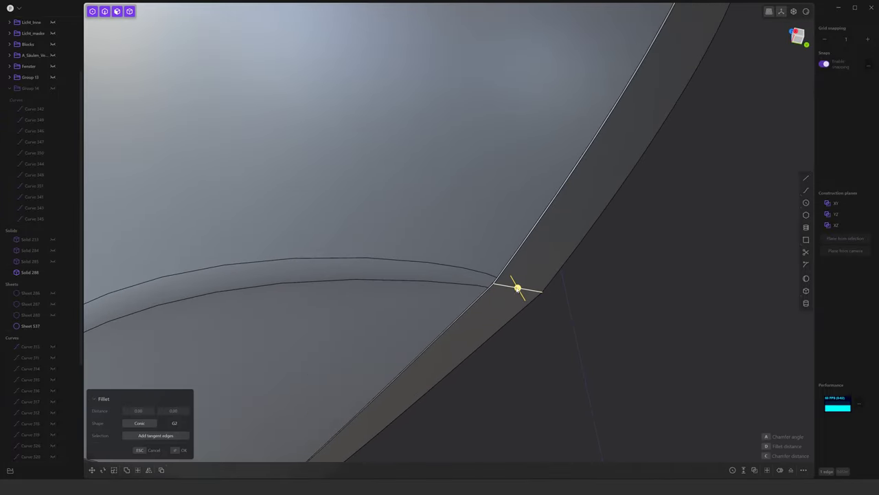
{"action": "key", "text": "Escape"}
{"action": "scroll", "coordinate": [527, 340], "scroll_direction": "down", "scroll_amount": 5}
Hide housing shell Sheet 537 and select the curved and left straight rim edges
{"action": "mouse_move", "coordinate": [526, 339]}
{"action": "middle_mouse_down"}
{"action": "mouse_move", "coordinate": [479, 448]}
{"action": "mouse_move", "coordinate": [384, 385]}
{"action": "middle_mouse_up"}
{"action": "left_click", "coordinate": [52, 326]}
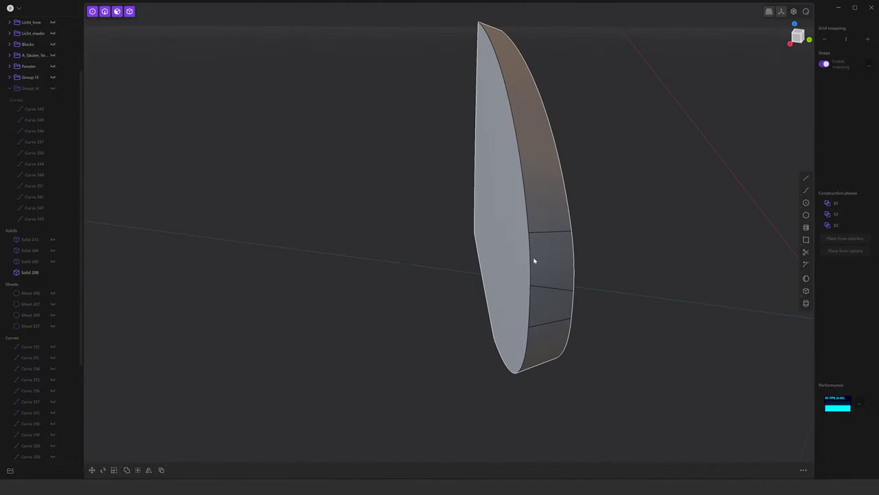
{"action": "left_click", "coordinate": [530, 256]}
{"action": "key", "text": "f"}
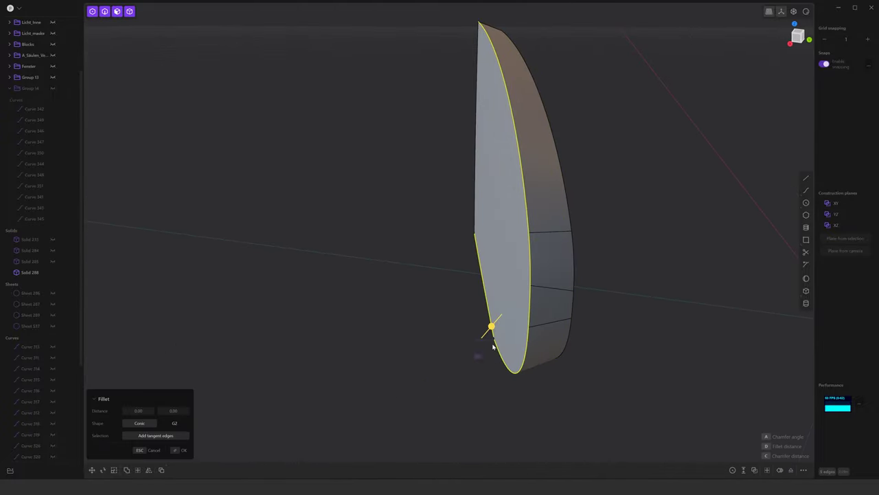
{"action": "left_click", "coordinate": [473, 218]}
{"action": "scroll", "coordinate": [474, 102], "scroll_direction": "up", "scroll_amount": 3}
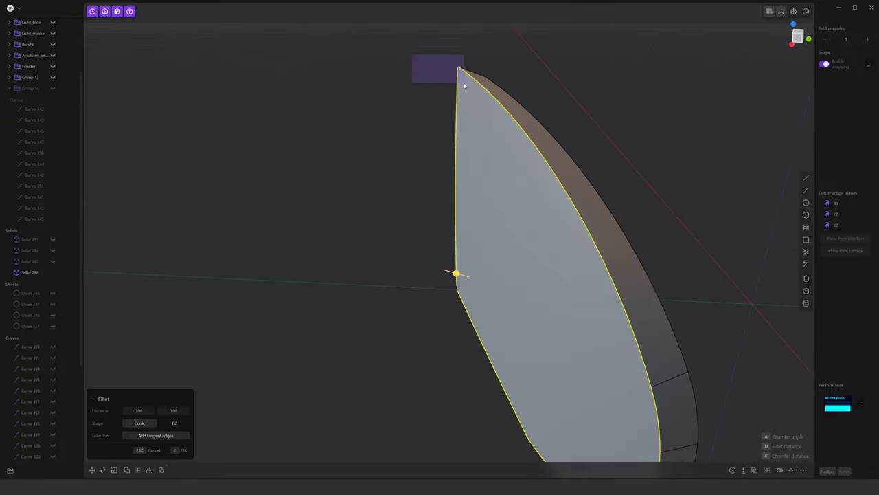
{"action": "middle_click_drag", "start_coordinate": [404, 355], "coordinate": [580, 208]}
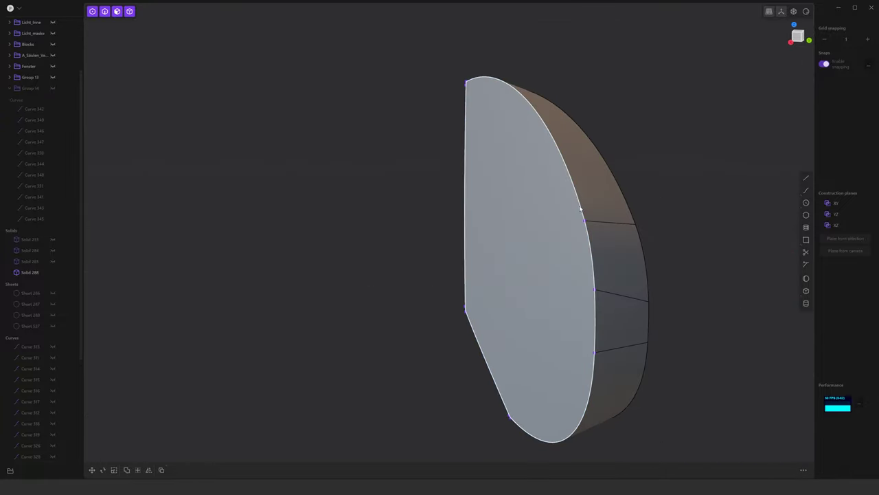
Pipe the selected rim edges into trim Solid 561, then show Sheet 537 again
{"action": "key", "text": "p"}
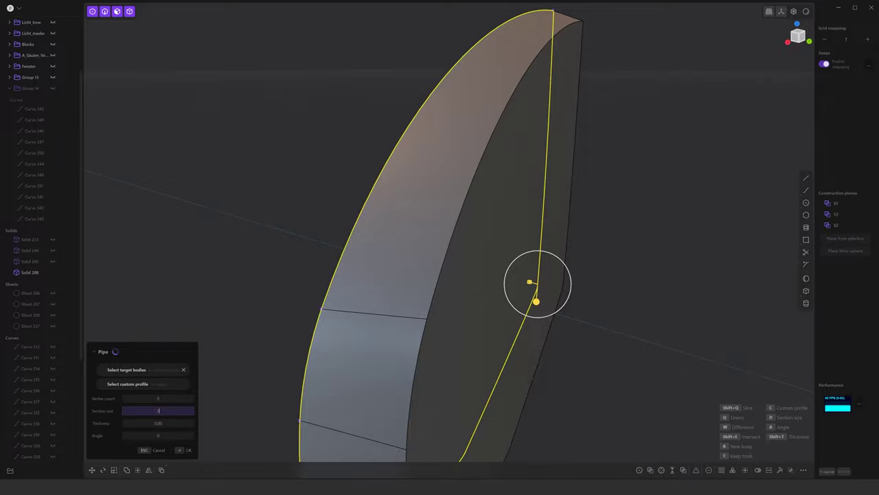
{"action": "mouse_move", "coordinate": [272, 346]}
{"action": "middle_mouse_down"}
{"action": "mouse_move", "coordinate": [281, 318]}
{"action": "mouse_move", "coordinate": [414, 351]}
{"action": "mouse_move", "coordinate": [552, 347]}
{"action": "mouse_move", "coordinate": [527, 362]}
{"action": "mouse_move", "coordinate": [504, 321]}
{"action": "mouse_move", "coordinate": [571, 316]}
{"action": "middle_mouse_up"}
{"action": "key", "text": "Escape"}
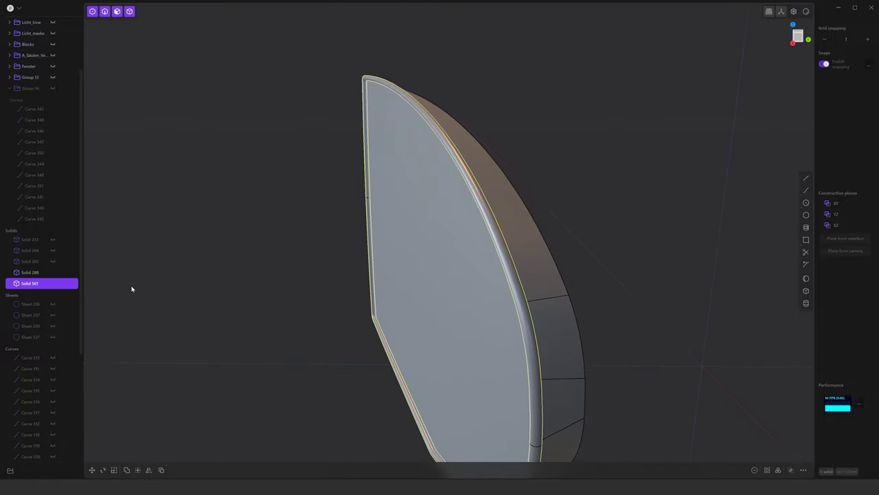
{"action": "left_click", "coordinate": [53, 336]}
{"action": "mouse_move", "coordinate": [208, 302]}
{"action": "middle_mouse_down"}
{"action": "mouse_move", "coordinate": [540, 295]}
{"action": "mouse_move", "coordinate": [573, 323]}
{"action": "mouse_move", "coordinate": [738, 334]}
{"action": "mouse_move", "coordinate": [565, 326]}
{"action": "mouse_move", "coordinate": [597, 296]}
{"action": "middle_mouse_up"}
Hide rim pipe Solid 561 and bring the housing's lower side into view
{"action": "left_click", "coordinate": [70, 283]}
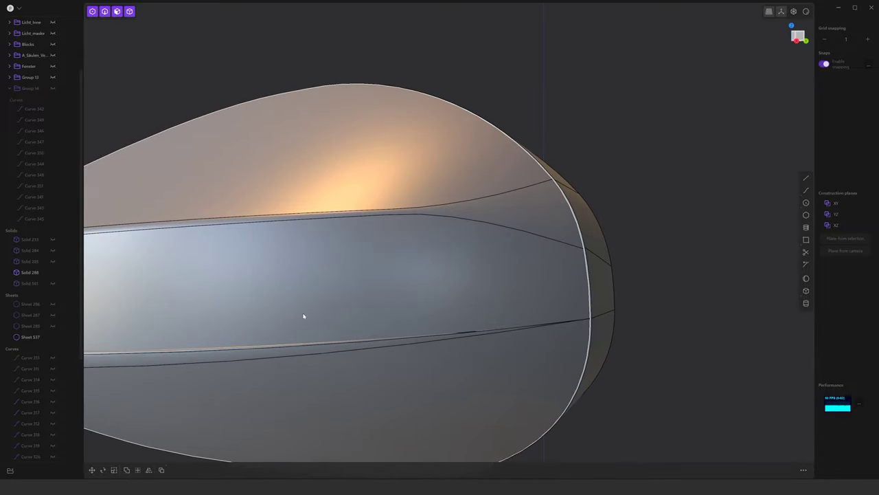
{"action": "mouse_move", "coordinate": [304, 314]}
{"action": "middle_mouse_down"}
{"action": "mouse_move", "coordinate": [453, 353]}
{"action": "mouse_move", "coordinate": [573, 279]}
{"action": "mouse_move", "coordinate": [412, 289]}
{"action": "mouse_move", "coordinate": [206, 275]}
{"action": "middle_mouse_up"}
{"action": "left_click", "coordinate": [420, 335]}
{"action": "key", "text": "f"}
{"action": "key", "text": "Escape"}
{"action": "left_click", "coordinate": [144, 261]}
{"action": "key", "text": "f"}
{"action": "mouse_move", "coordinate": [127, 278]}
{"action": "middle_mouse_down"}
{"action": "mouse_move", "coordinate": [120, 279]}
{"action": "mouse_move", "coordinate": [141, 254]}
{"action": "mouse_move", "coordinate": [144, 283]}
{"action": "mouse_move", "coordinate": [304, 330]}
{"action": "middle_mouse_up"}
Pipe the two lower-side curve segments into trim strip Solid 563
{"action": "key", "text": "Escape"}
{"action": "left_click", "coordinate": [145, 283]}
{"action": "key", "text": "f"}
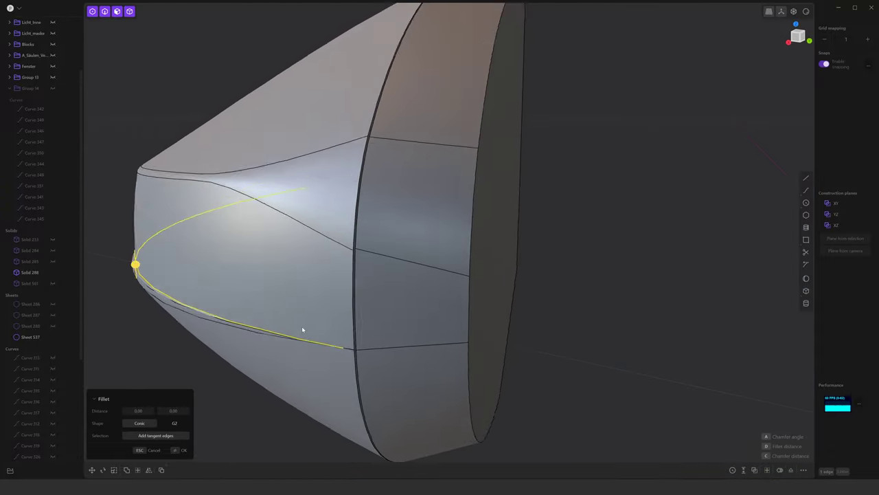
{"action": "scroll", "coordinate": [367, 361], "scroll_direction": "up", "scroll_amount": 5}
{"action": "left_click", "coordinate": [385, 339]}
{"action": "scroll", "coordinate": [377, 350], "scroll_direction": "down", "scroll_amount": 5}
{"action": "mouse_move", "coordinate": [376, 351]}
{"action": "middle_mouse_down"}
{"action": "mouse_move", "coordinate": [520, 328]}
{"action": "mouse_move", "coordinate": [628, 252]}
{"action": "mouse_move", "coordinate": [711, 275]}
{"action": "mouse_move", "coordinate": [669, 277]}
{"action": "middle_mouse_up"}
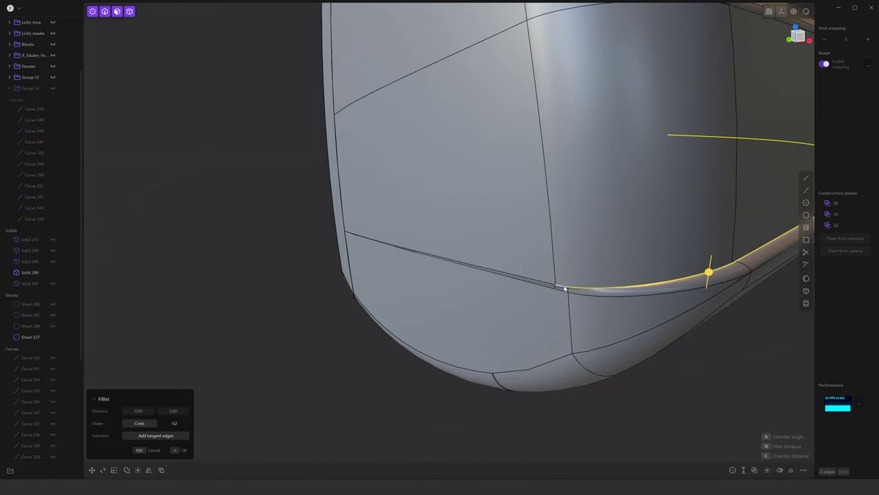
{"action": "middle_click_drag", "start_coordinate": [431, 279], "coordinate": [419, 277]}
{"action": "key", "text": "Escape"}
{"action": "key", "text": "p"}
{"action": "mouse_move", "coordinate": [334, 334]}
{"action": "middle_mouse_down"}
{"action": "mouse_move", "coordinate": [569, 376]}
{"action": "mouse_move", "coordinate": [444, 323]}
{"action": "mouse_move", "coordinate": [623, 278]}
{"action": "middle_mouse_up"}
{"action": "type", "text": "0.0005"}
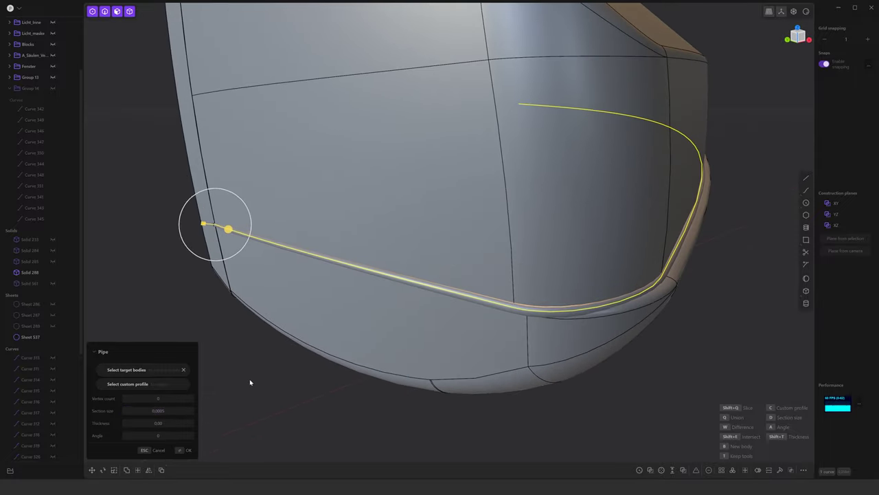
{"action": "key", "text": "Return"}
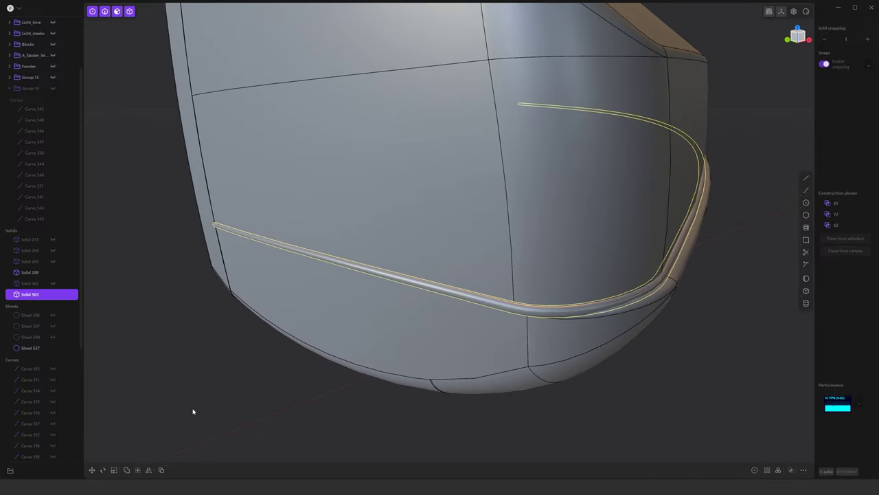
Offset the lower pipe's end face to lengthen it
{"action": "scroll", "coordinate": [273, 411], "scroll_direction": "up", "scroll_amount": 5}
{"action": "scroll", "coordinate": [479, 300], "scroll_direction": "up", "scroll_amount": 5}
{"action": "scroll", "coordinate": [479, 300], "scroll_direction": "up", "scroll_amount": 2}
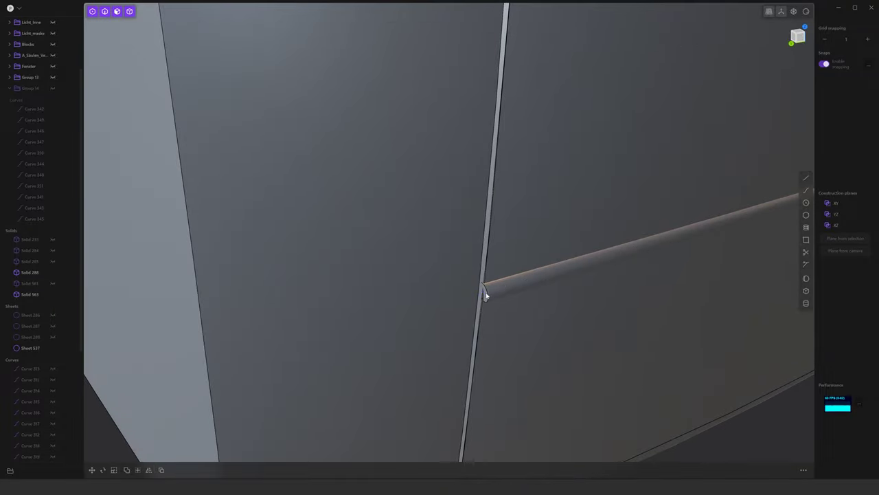
{"action": "middle_click_drag", "start_coordinate": [486, 295], "coordinate": [481, 294]}
{"action": "left_click", "coordinate": [481, 294]}
{"action": "key", "text": "o"}
{"action": "scroll", "coordinate": [438, 313], "scroll_direction": "down", "scroll_amount": 5}
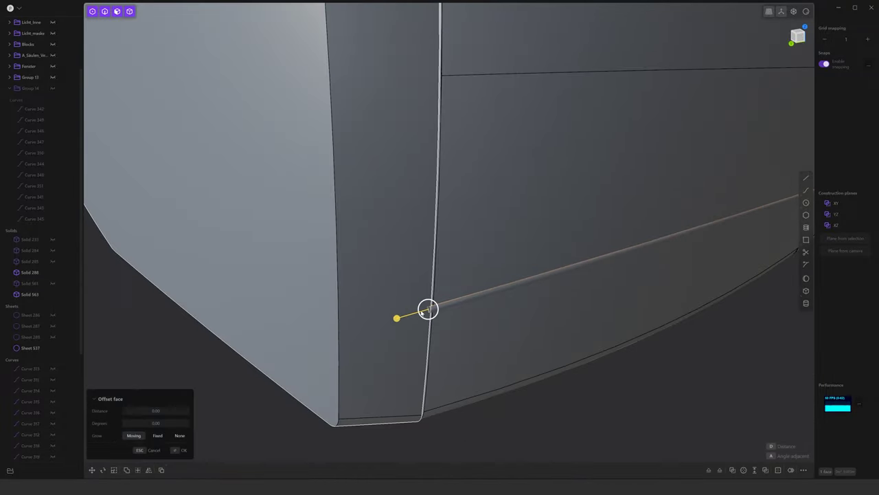
{"action": "key", "text": "Escape"}
Offset the pipe end face again so it reaches the rim, checking the junction
{"action": "mouse_move", "coordinate": [573, 403]}
{"action": "middle_mouse_down"}
{"action": "mouse_move", "coordinate": [444, 389]}
{"action": "mouse_move", "coordinate": [432, 397]}
{"action": "middle_mouse_up"}
{"action": "scroll", "coordinate": [484, 347], "scroll_direction": "up", "scroll_amount": 5}
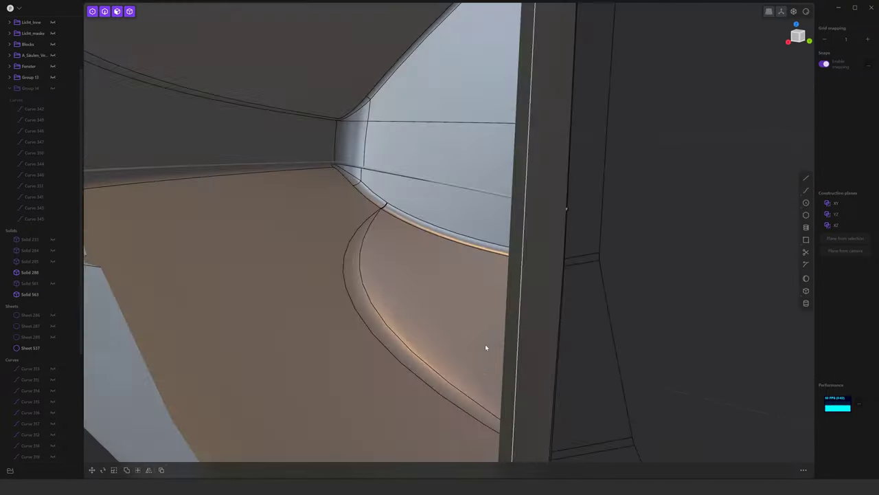
{"action": "left_click", "coordinate": [469, 334]}
{"action": "key", "text": "o"}
{"action": "scroll", "coordinate": [509, 342], "scroll_direction": "down", "scroll_amount": 5}
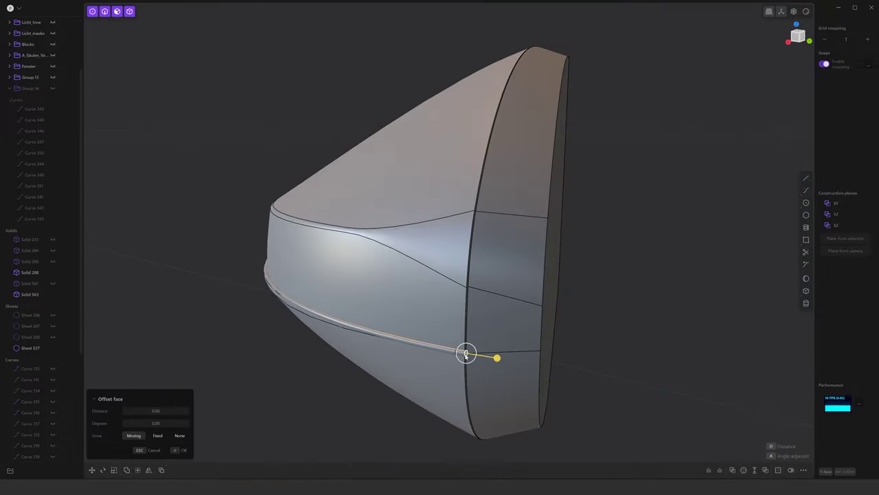
{"action": "key", "text": "Escape"}
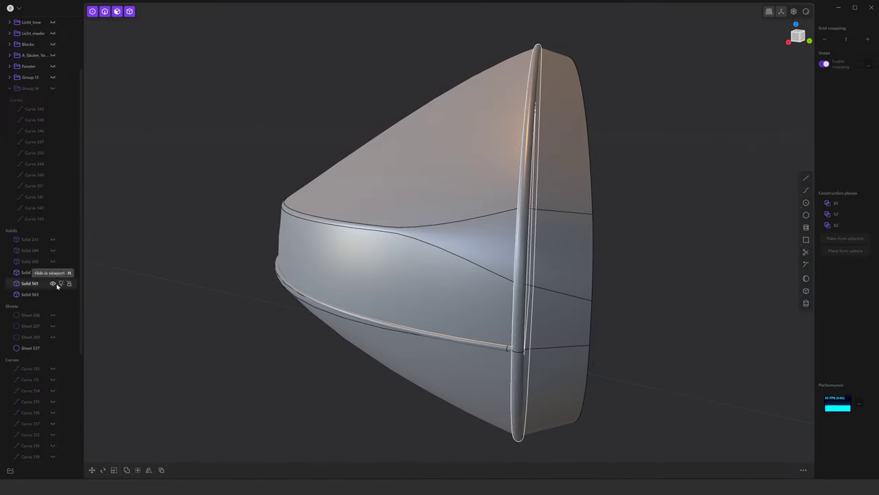
{"action": "scroll", "coordinate": [551, 343], "scroll_direction": "up", "scroll_amount": 3}
{"action": "middle_click_drag", "start_coordinate": [561, 362], "coordinate": [469, 282]}
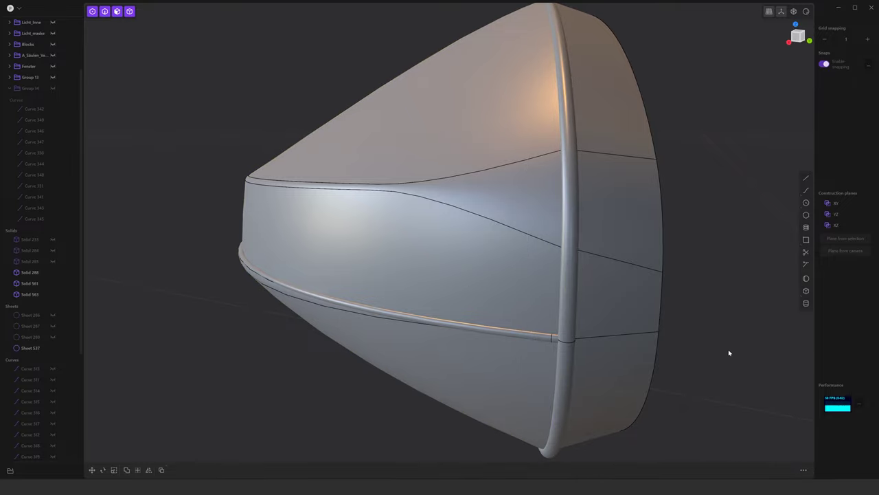
Hide the trim ring and Solid 288, then join all housing sheets into one surface
{"action": "left_click", "coordinate": [54, 294]}
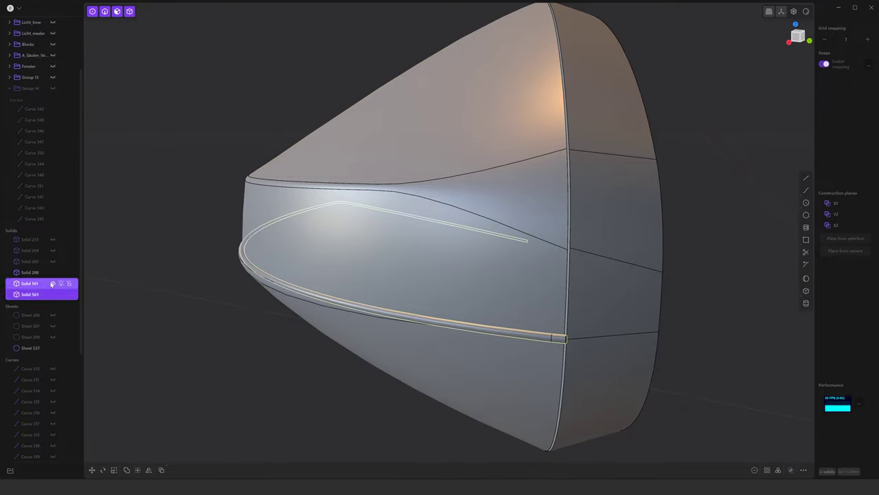
{"action": "key", "text": "h"}
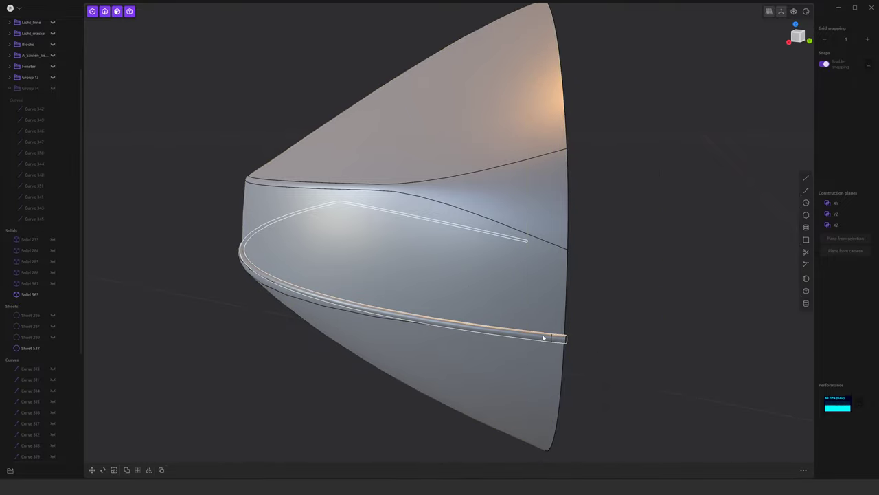
{"action": "key", "text": "ctrl+a"}
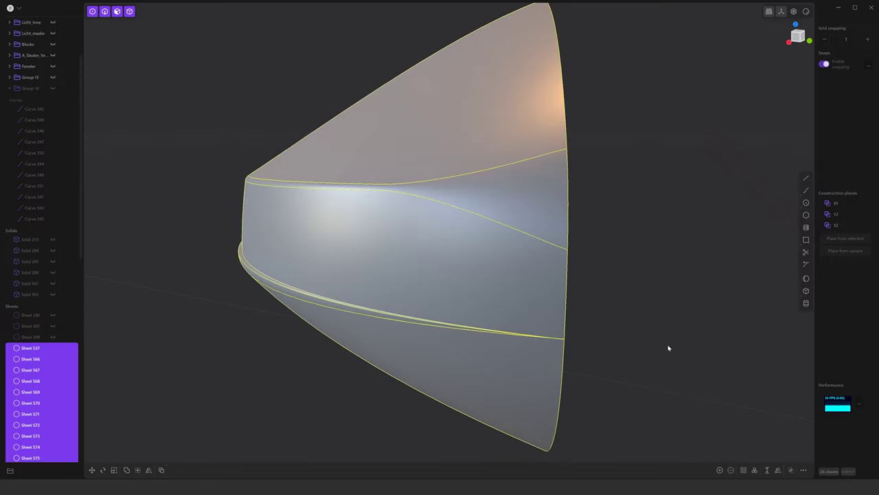
{"action": "mouse_move", "coordinate": [669, 348]}
{"action": "middle_mouse_down"}
{"action": "mouse_move", "coordinate": [501, 225]}
{"action": "mouse_move", "coordinate": [549, 244]}
{"action": "middle_mouse_up"}
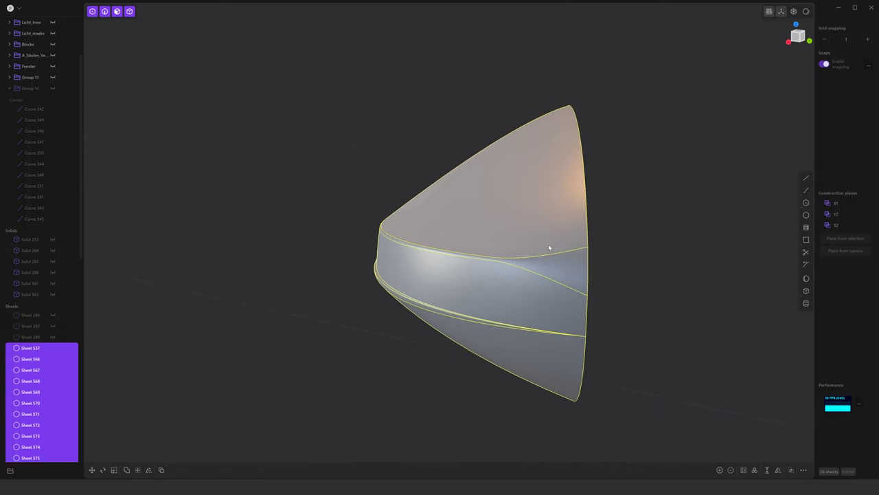
{"action": "key", "text": "j"}
{"action": "left_click", "coordinate": [778, 470]}
{"action": "left_click", "coordinate": [603, 364]}
{"action": "middle_click_drag", "start_coordinate": [603, 365], "coordinate": [471, 320]}
{"action": "scroll", "coordinate": [468, 321], "scroll_direction": "up", "scroll_amount": 3}
{"action": "scroll", "coordinate": [468, 321], "scroll_direction": "up", "scroll_amount": 3}
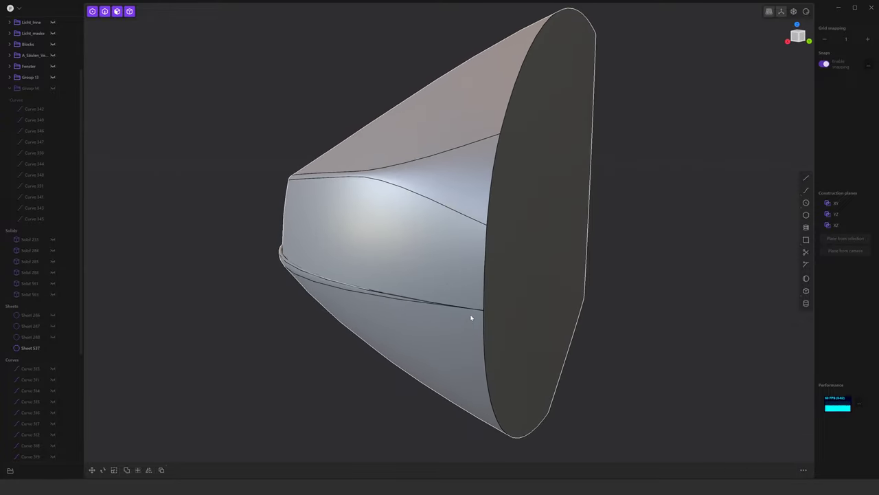
Hide Sheet 289 and Solid 563, then boolean-subtract rim ring Solid 561 from Sheet 537
{"action": "left_click", "coordinate": [52, 337]}
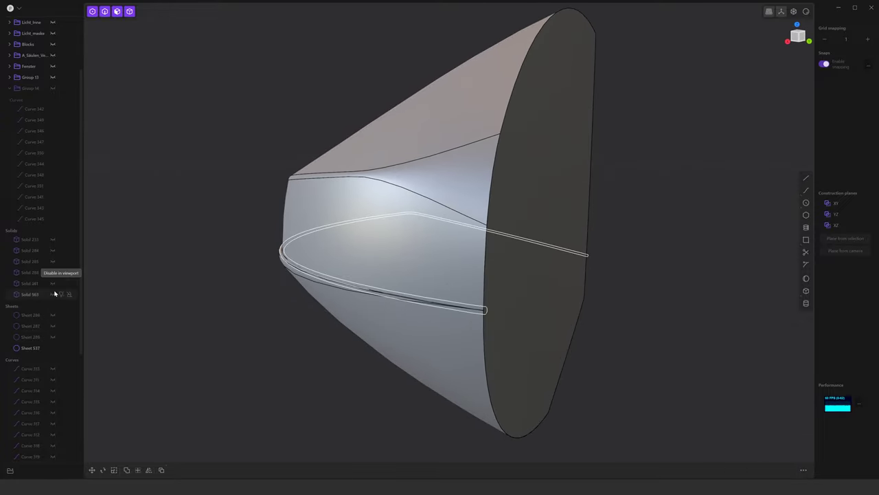
{"action": "left_click", "coordinate": [54, 294]}
{"action": "mouse_move", "coordinate": [374, 285]}
{"action": "middle_mouse_down"}
{"action": "mouse_move", "coordinate": [551, 294]}
{"action": "mouse_move", "coordinate": [734, 267]}
{"action": "mouse_move", "coordinate": [698, 270]}
{"action": "middle_mouse_up"}
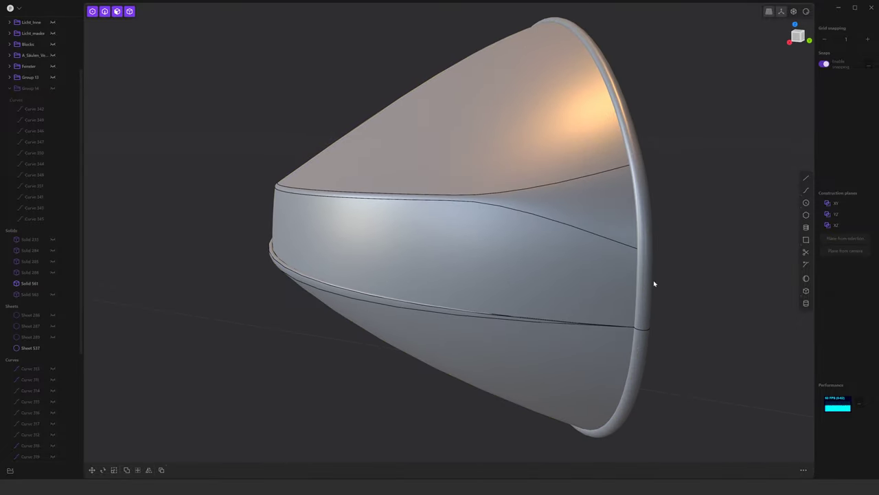
{"action": "left_click", "coordinate": [520, 282]}
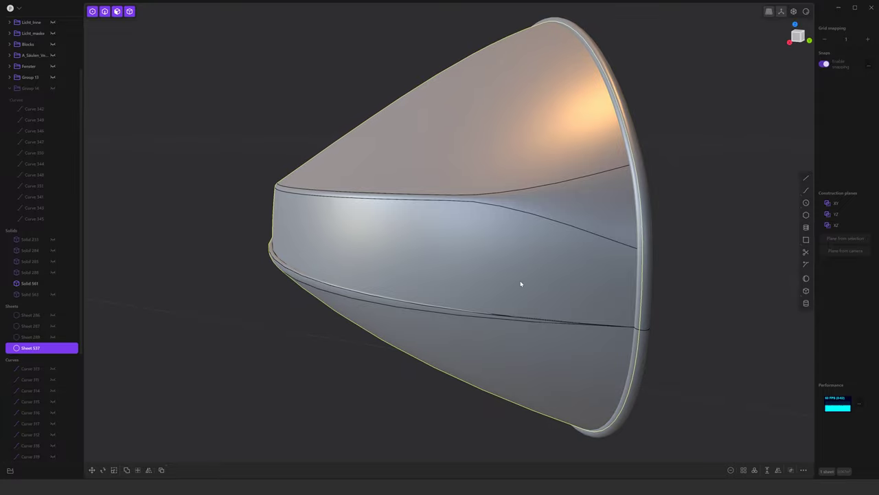
{"action": "key", "text": "shift+d"}
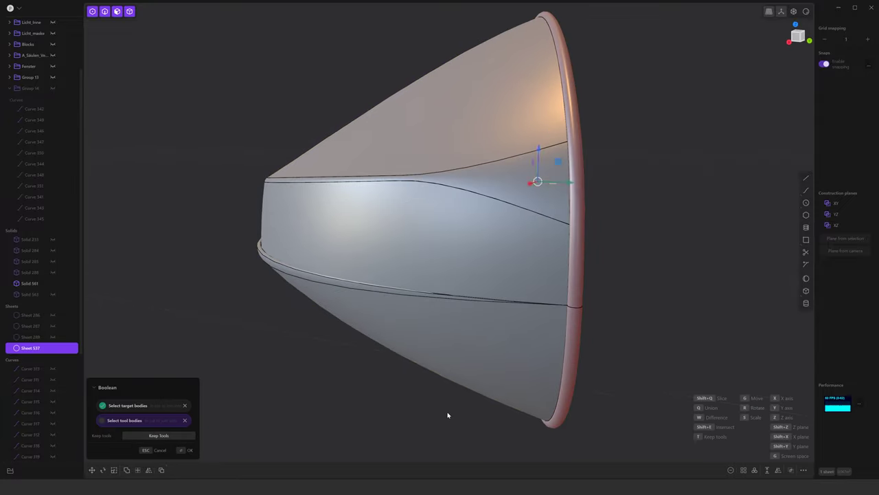
{"action": "key", "text": "Return"}
{"action": "key", "text": "Escape"}
Start extending the housing sheet from a rim edge and begin a loft between rim edges
{"action": "scroll", "coordinate": [310, 254], "scroll_direction": "up", "scroll_amount": 3}
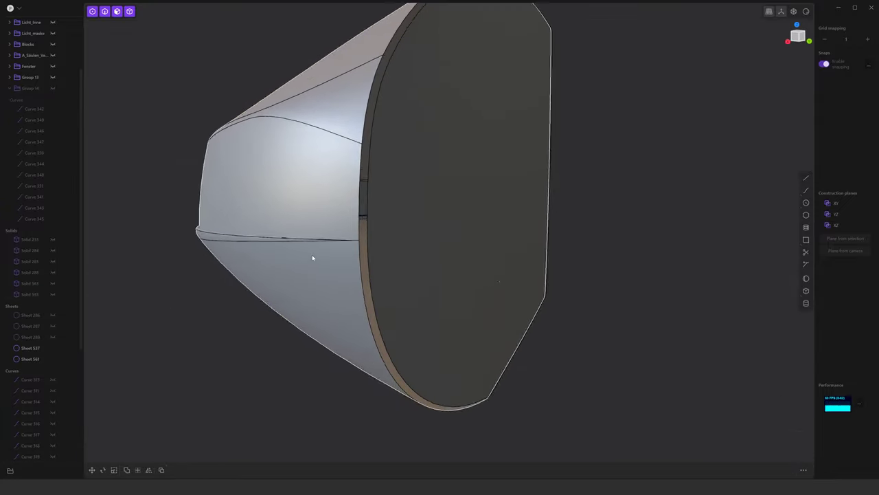
{"action": "middle_click_drag", "start_coordinate": [310, 254], "coordinate": [483, 232]}
{"action": "left_click", "coordinate": [475, 243]}
{"action": "key", "text": "e"}
{"action": "scroll", "coordinate": [486, 196], "scroll_direction": "up", "scroll_amount": 2}
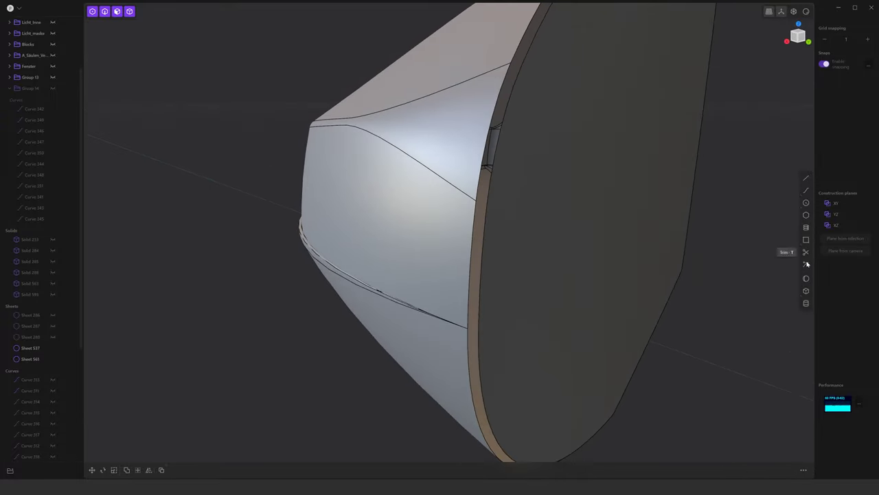
{"action": "key", "text": "shift+l"}
Loft between rim edge pairs to create Sheets 606 and 607
{"action": "left_click", "coordinate": [472, 273]}
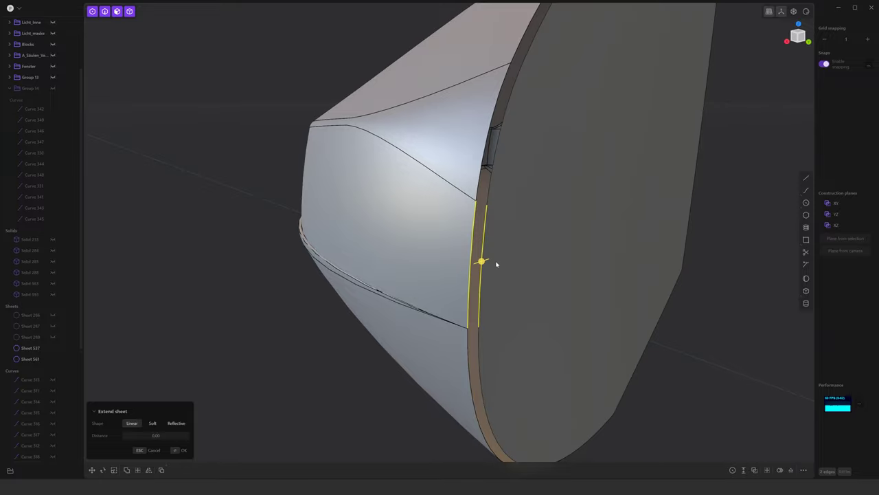
{"action": "key", "text": "Return"}
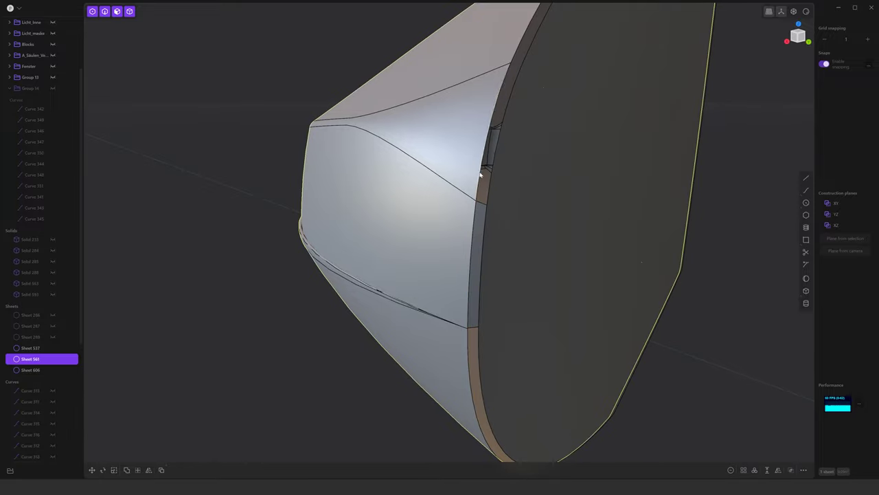
{"action": "left_click", "coordinate": [481, 174]}
{"action": "key", "text": "shift+l"}
{"action": "mouse_move", "coordinate": [488, 169]}
{"action": "middle_mouse_down"}
{"action": "mouse_move", "coordinate": [538, 246]}
{"action": "mouse_move", "coordinate": [606, 21]}
{"action": "mouse_move", "coordinate": [655, 253]}
{"action": "middle_mouse_up"}
{"action": "key", "text": "Return"}
Extend a sheet rim edge and loft a strip between two rim edges
{"action": "left_click", "coordinate": [499, 227]}
{"action": "key", "text": "alt+e"}
{"action": "scroll", "coordinate": [506, 220], "scroll_direction": "up", "scroll_amount": 5}
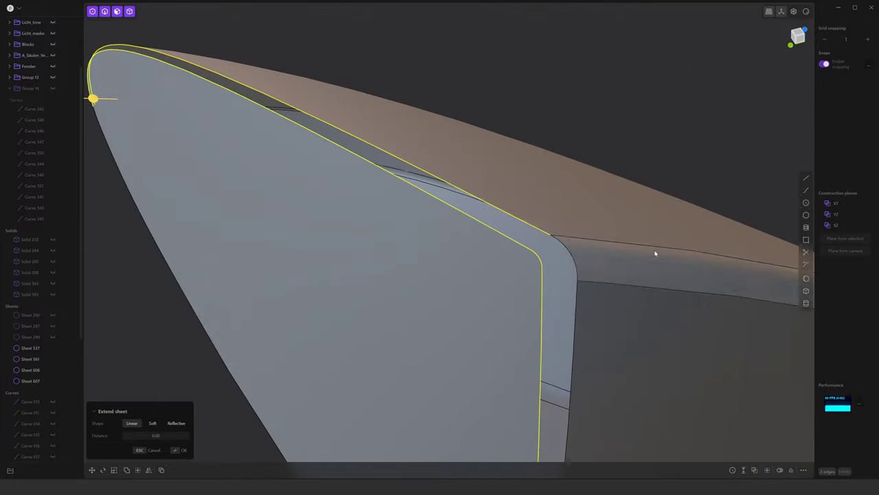
{"action": "key", "text": "Return"}
{"action": "left_click", "coordinate": [550, 235], "text": "shift"}
{"action": "key", "text": "shift+l"}
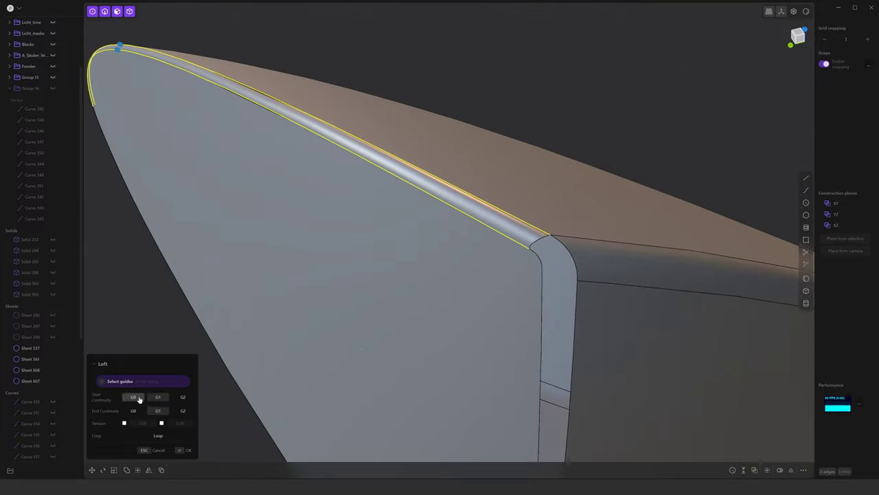
{"action": "key", "text": "Return"}
Loft a patch filling the corner between the vertical rim edges
{"action": "left_click", "coordinate": [542, 303]}
{"action": "key", "text": "alt+e"}
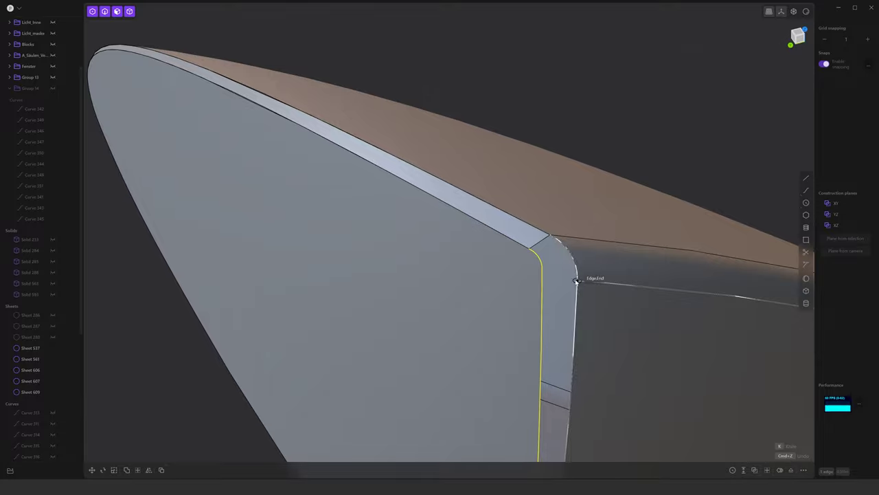
{"action": "key", "text": "alt+e"}
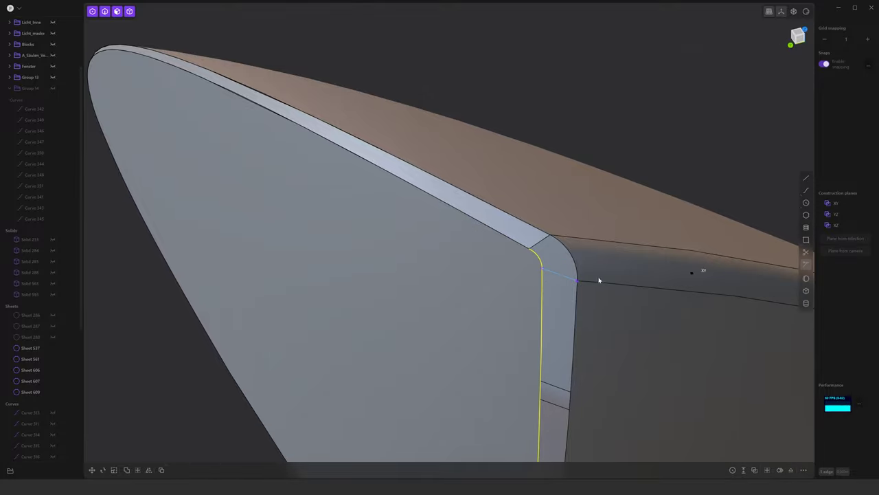
{"action": "left_click", "coordinate": [538, 285], "text": "shift"}
{"action": "key", "text": "shift+l"}
{"action": "middle_click_drag", "start_coordinate": [577, 296], "coordinate": [564, 343]}
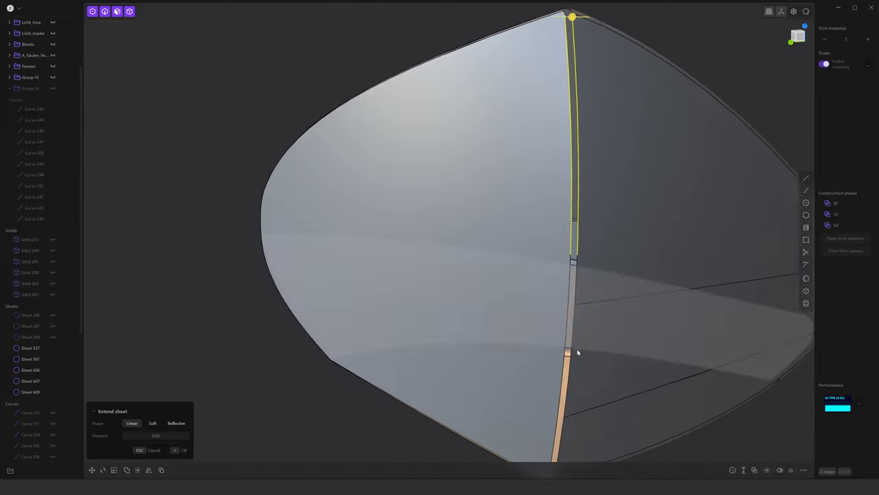
{"action": "key", "text": "Return"}
Loft a small corner patch between the two short edges
{"action": "mouse_move", "coordinate": [556, 410]}
{"action": "middle_mouse_down"}
{"action": "mouse_move", "coordinate": [546, 284]}
{"action": "mouse_move", "coordinate": [556, 196]}
{"action": "middle_mouse_up"}
{"action": "left_click", "coordinate": [556, 197]}
{"action": "key", "text": "alt+e"}
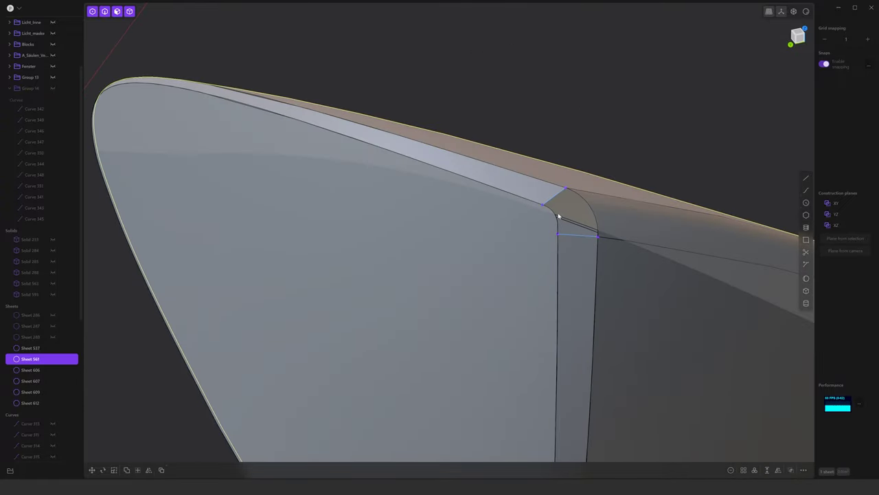
{"action": "left_click", "coordinate": [555, 204]}
{"action": "key", "text": "shift+l"}
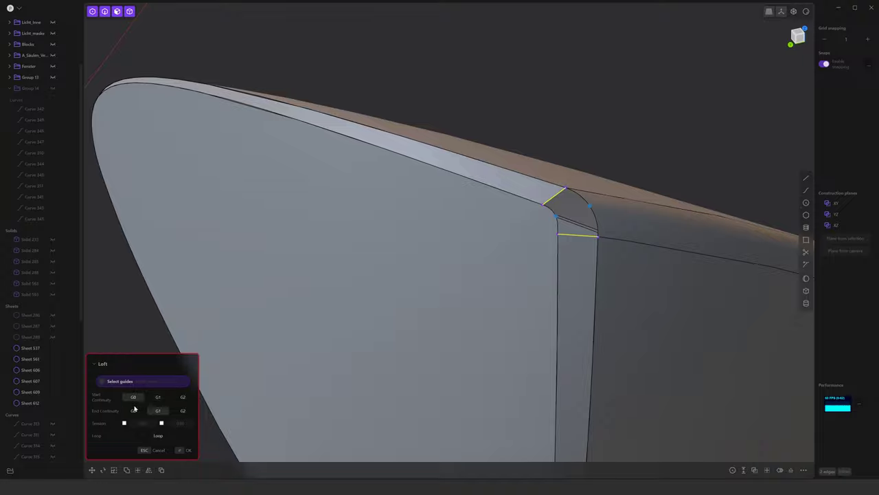
{"action": "key", "text": "Return"}
{"action": "mouse_move", "coordinate": [671, 145]}
{"action": "middle_mouse_down"}
{"action": "mouse_move", "coordinate": [626, 194]}
{"action": "mouse_move", "coordinate": [507, 270]}
{"action": "mouse_move", "coordinate": [441, 187]}
{"action": "middle_mouse_up"}
Try extending the inner rim edge and lofting to the opposite edge, then cancel
{"action": "left_click", "coordinate": [437, 185]}
{"action": "key", "text": "e"}
{"action": "scroll", "coordinate": [794, 259], "scroll_direction": "up", "scroll_amount": 10}
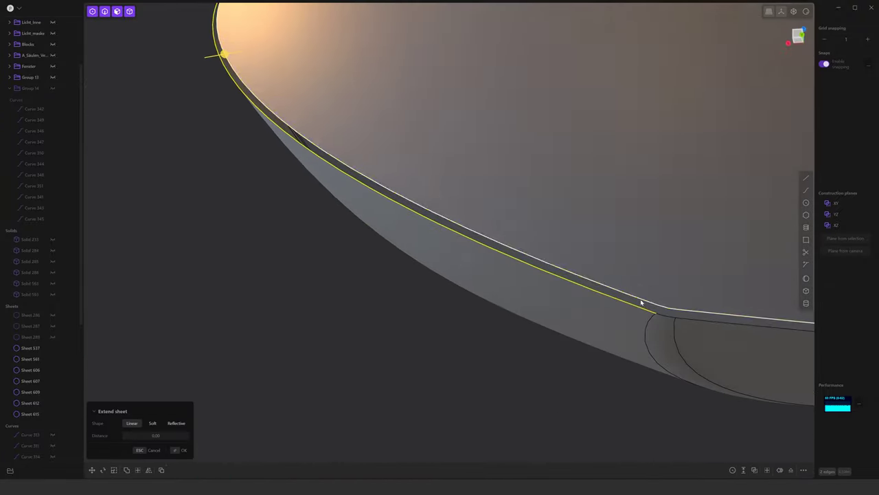
{"action": "left_click", "coordinate": [640, 274]}
{"action": "key", "text": "l"}
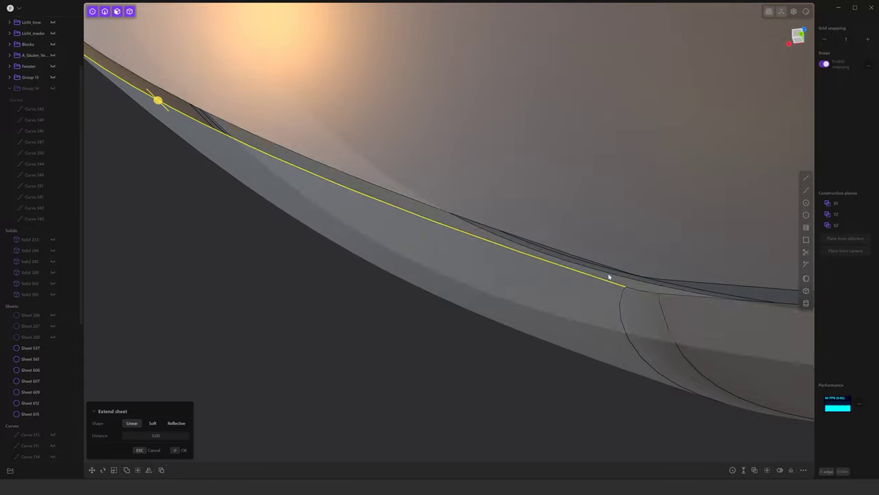
{"action": "key", "text": "Escape"}
Extend the lower rim edge into a new strip
{"action": "middle_click_drag", "start_coordinate": [371, 391], "coordinate": [582, 217]}
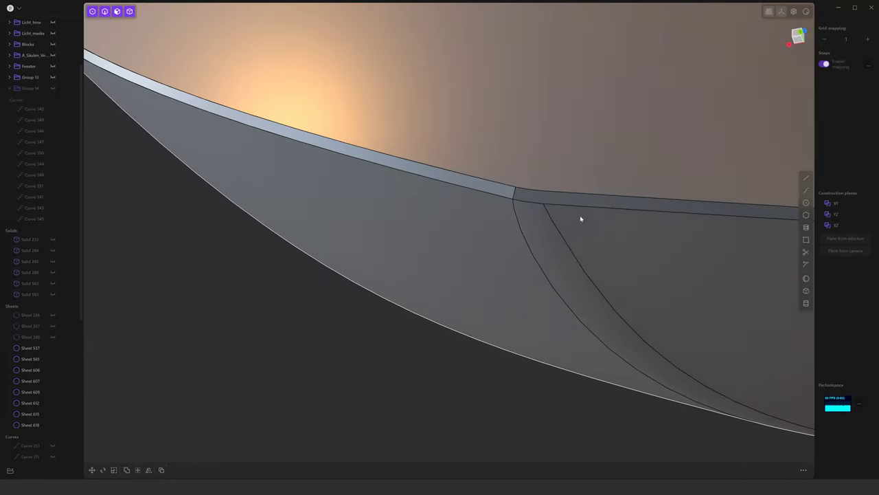
{"action": "left_click", "coordinate": [584, 199]}
{"action": "key", "text": "e"}
{"action": "scroll", "coordinate": [387, 280], "scroll_direction": "down", "scroll_amount": 2}
{"action": "mouse_move", "coordinate": [387, 280]}
{"action": "middle_mouse_down"}
{"action": "mouse_move", "coordinate": [502, 363]}
{"action": "mouse_move", "coordinate": [801, 261]}
{"action": "middle_mouse_up"}
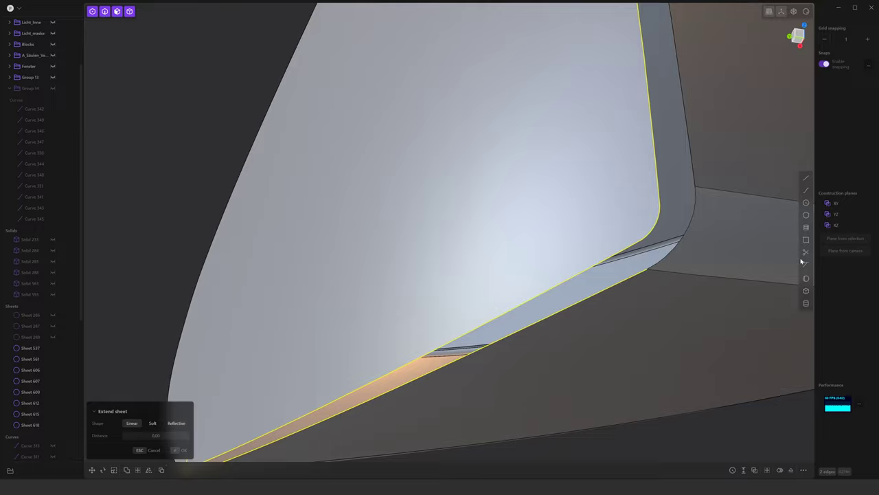
{"action": "key", "text": "e"}
{"action": "key", "text": "e"}
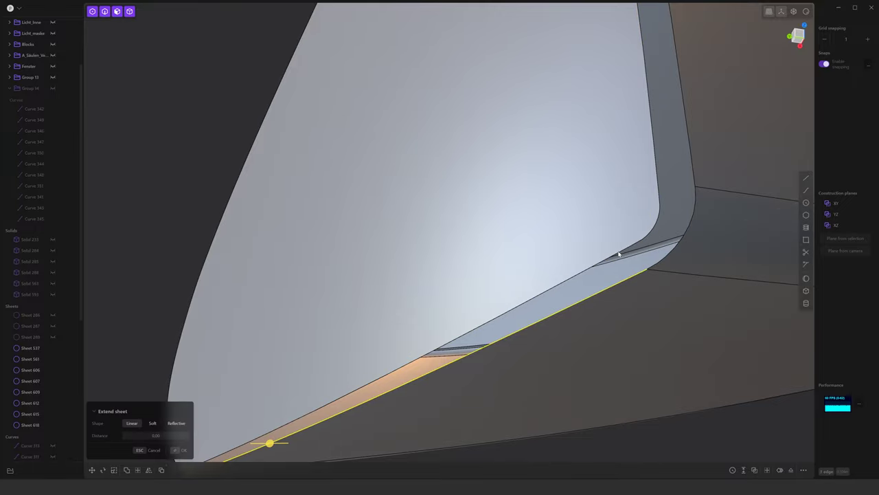
{"action": "left_click_drag", "start_coordinate": [637, 275], "coordinate": [548, 391]}
{"action": "key", "text": "Return"}
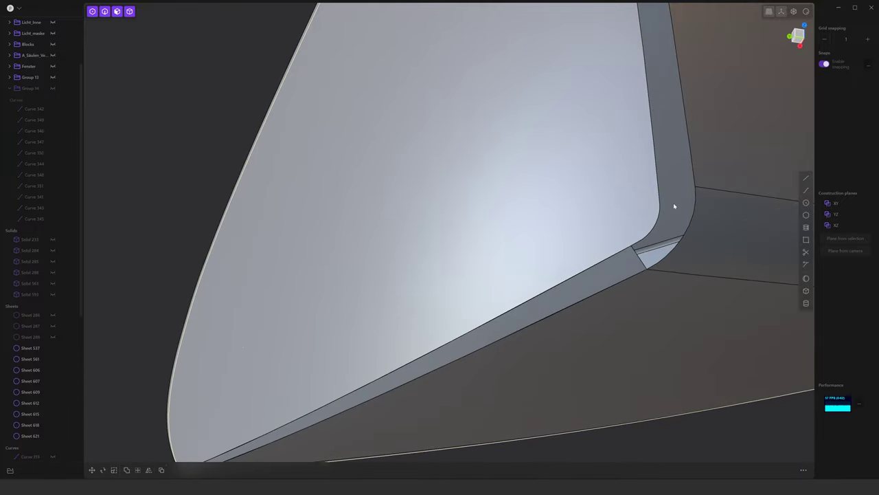
Extend the rounded-corner edge into a strip along the vertical rim
{"action": "left_click", "coordinate": [654, 154]}
{"action": "key", "text": "e"}
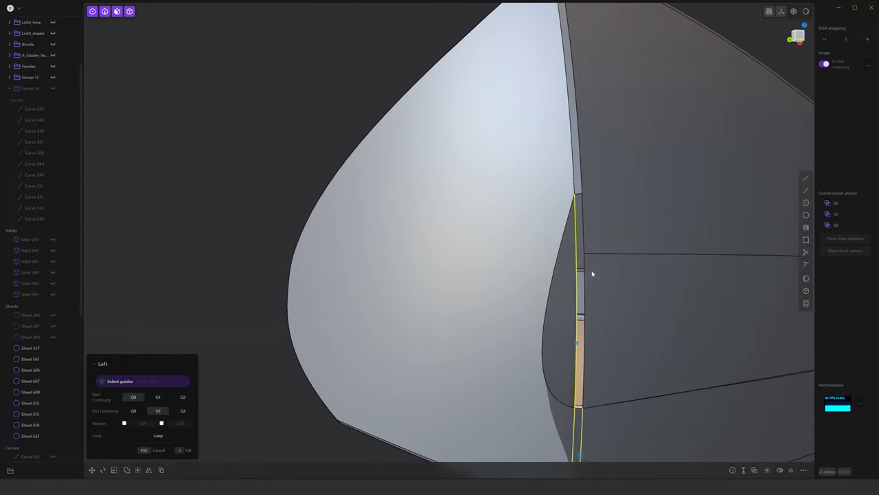
{"action": "key", "text": "Escape"}
{"action": "mouse_move", "coordinate": [591, 273]}
{"action": "middle_mouse_down"}
{"action": "mouse_move", "coordinate": [591, 314]}
{"action": "mouse_move", "coordinate": [642, 391]}
{"action": "middle_mouse_up"}
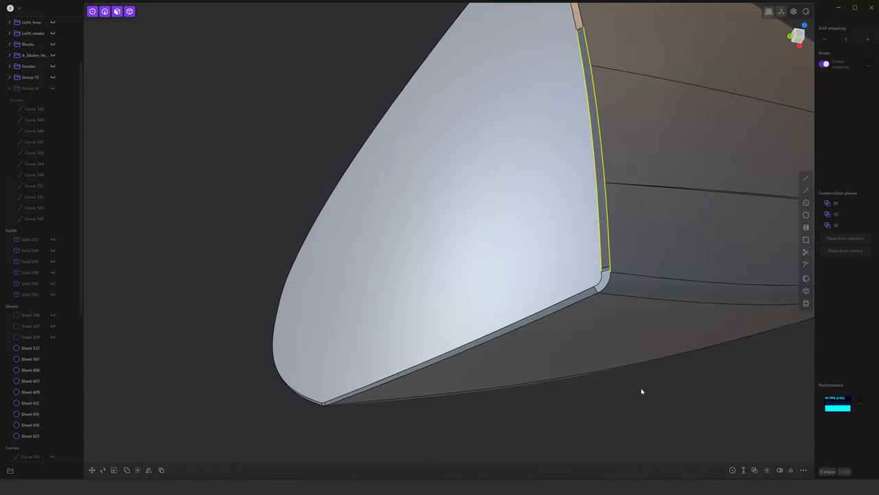
{"action": "key", "text": "e"}
{"action": "key", "text": "Return"}
{"action": "scroll", "coordinate": [626, 371], "scroll_direction": "up", "scroll_amount": 5}
Loft a patch across the rounded corner between the fillet edges and short top edge
{"action": "left_click", "coordinate": [609, 281]}
{"action": "key", "text": "e"}
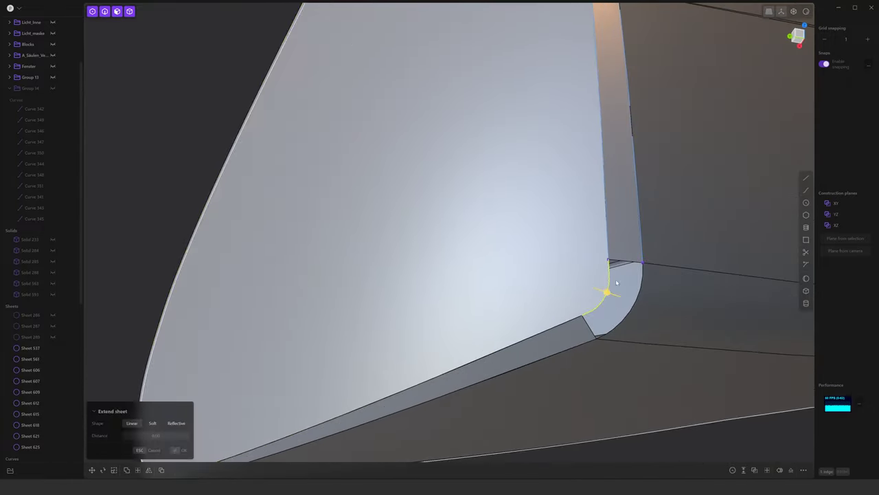
{"action": "left_click", "coordinate": [592, 320]}
{"action": "key", "text": "e"}
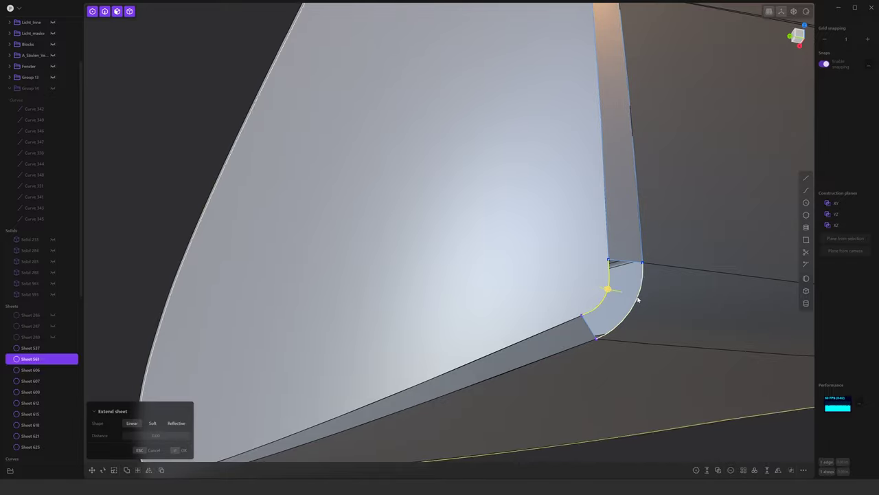
{"action": "key", "text": "Escape"}
{"action": "left_click", "coordinate": [629, 262]}
{"action": "key", "text": "l"}
{"action": "key", "text": "Return"}
Loft a patch across the gap at the fillet junction
{"action": "scroll", "coordinate": [557, 346], "scroll_direction": "down", "scroll_amount": 5}
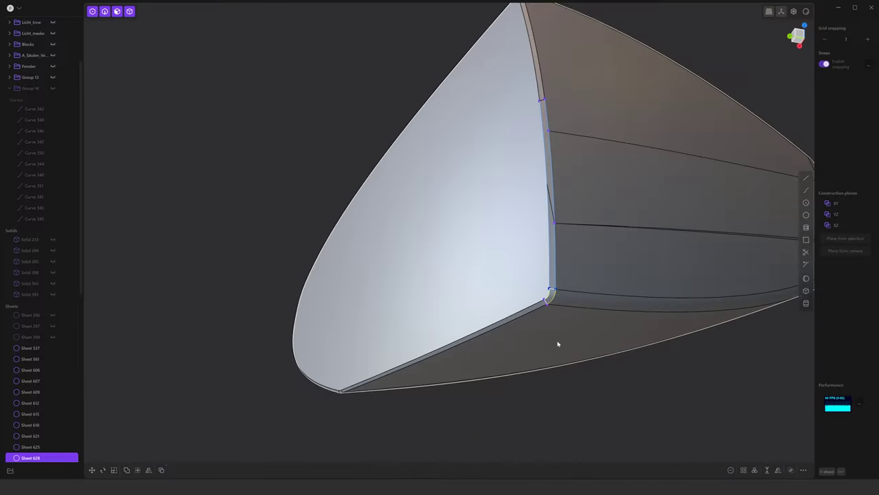
{"action": "mouse_move", "coordinate": [557, 346]}
{"action": "middle_mouse_down"}
{"action": "mouse_move", "coordinate": [529, 447]}
{"action": "mouse_move", "coordinate": [491, 375]}
{"action": "middle_mouse_up"}
{"action": "scroll", "coordinate": [457, 217], "scroll_direction": "up", "scroll_amount": 5}
{"action": "scroll", "coordinate": [457, 217], "scroll_direction": "up", "scroll_amount": 3}
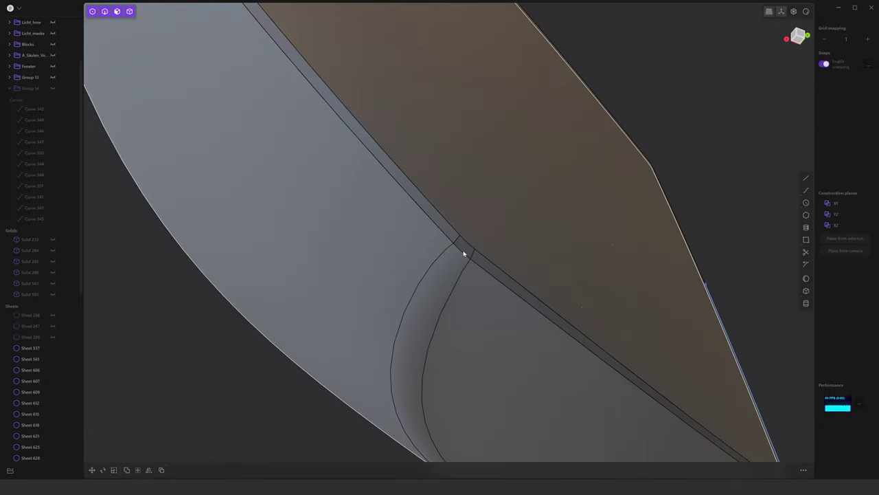
{"action": "left_click", "coordinate": [463, 250]}
{"action": "key", "text": "l"}
{"action": "scroll", "coordinate": [524, 248], "scroll_direction": "up", "scroll_amount": 2}
{"action": "key", "text": "Return"}
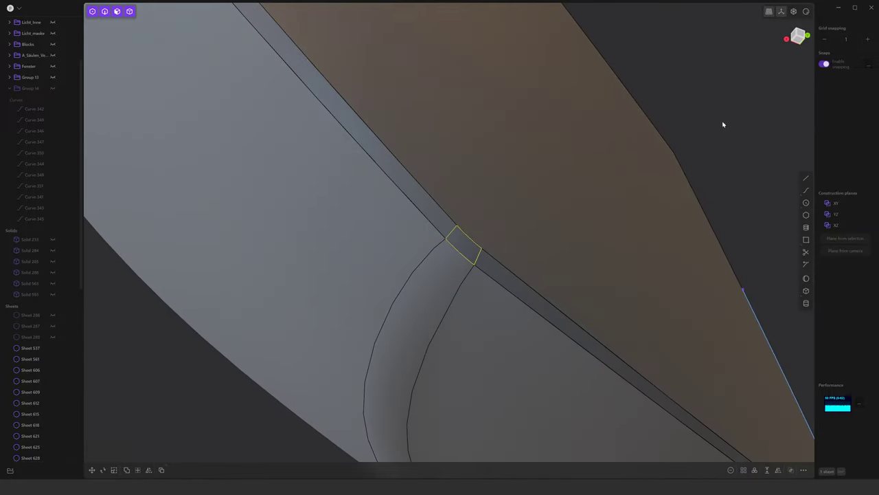
Select all the trim sheets and join them together
{"action": "scroll", "coordinate": [722, 124], "scroll_direction": "down", "scroll_amount": 5}
{"action": "middle_click_drag", "start_coordinate": [557, 273], "coordinate": [481, 275]}
{"action": "scroll", "coordinate": [37, 403], "scroll_direction": "up", "scroll_amount": 2}
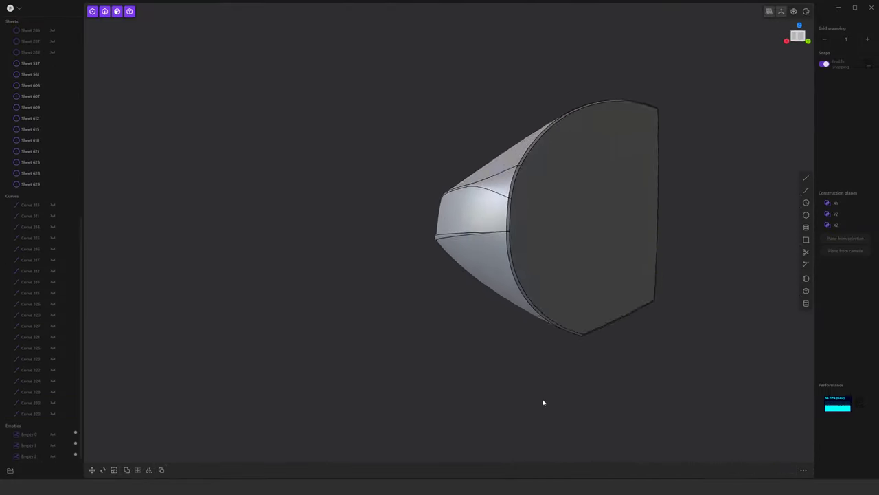
{"action": "middle_click_drag", "start_coordinate": [544, 403], "coordinate": [616, 363]}
{"action": "key", "text": "ctrl+a"}
{"action": "key", "text": "j"}
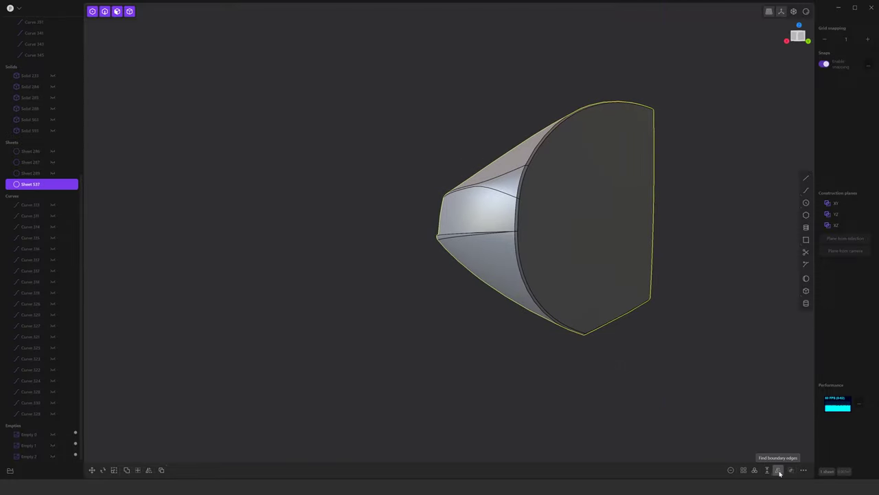
Find the remaining boundary edges, loft the last small gap, and join into Solid 537
{"action": "left_click", "coordinate": [779, 473]}
{"action": "scroll", "coordinate": [527, 254], "scroll_direction": "up", "scroll_amount": 3}
{"action": "scroll", "coordinate": [524, 253], "scroll_direction": "up", "scroll_amount": 3}
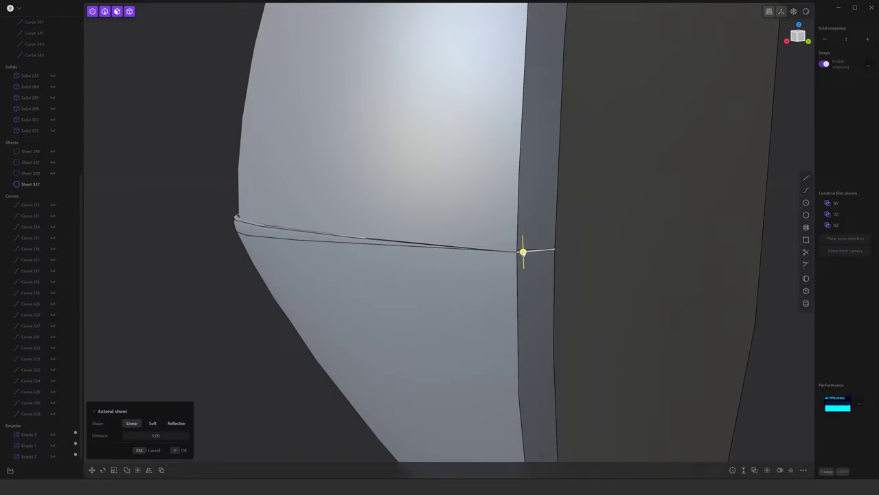
{"action": "key", "text": "shift+l"}
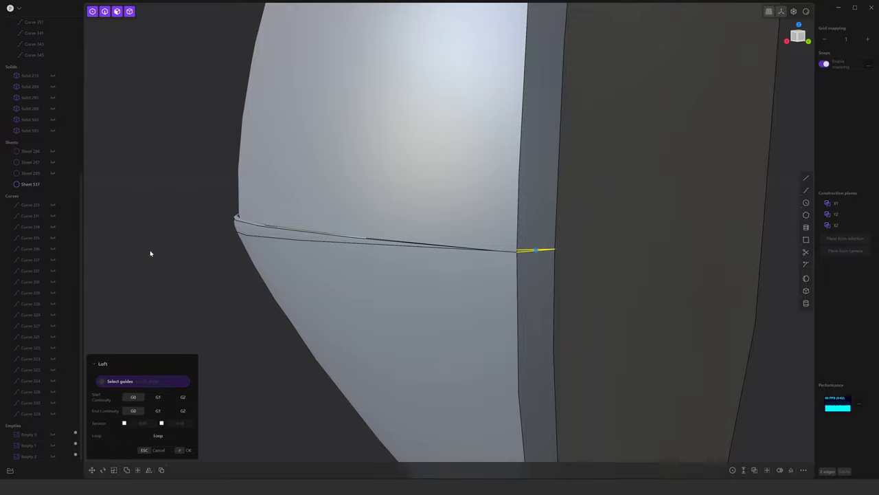
{"action": "key", "text": "Return"}
{"action": "scroll", "coordinate": [586, 429], "scroll_direction": "down", "scroll_amount": 5}
{"action": "key", "text": "j"}
{"action": "scroll", "coordinate": [134, 245], "scroll_direction": "down", "scroll_amount": 2}
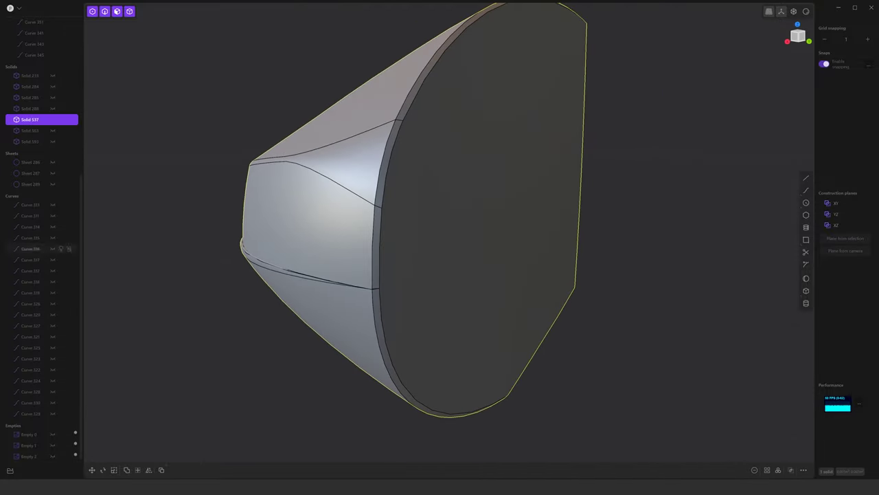
{"action": "middle_click_drag", "start_coordinate": [134, 245], "coordinate": [430, 263]}
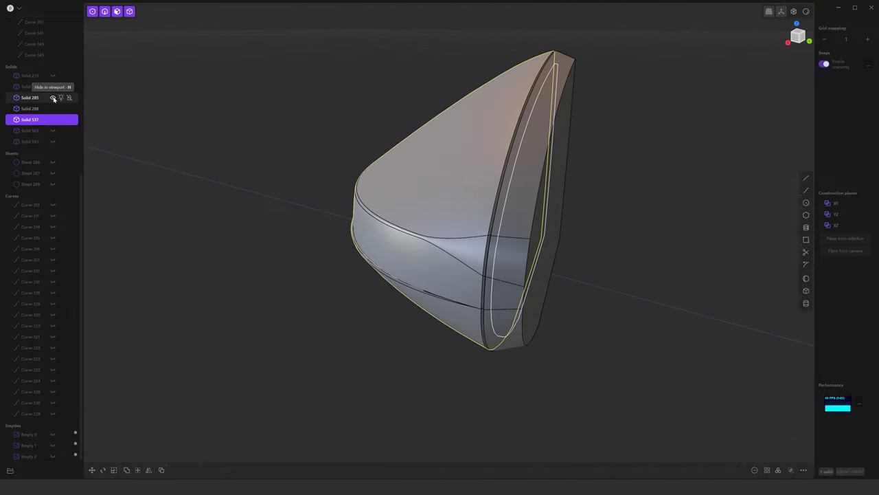
Run a boolean between the picked body and the main housing body
{"action": "middle_click_drag", "start_coordinate": [124, 186], "coordinate": [565, 243]}
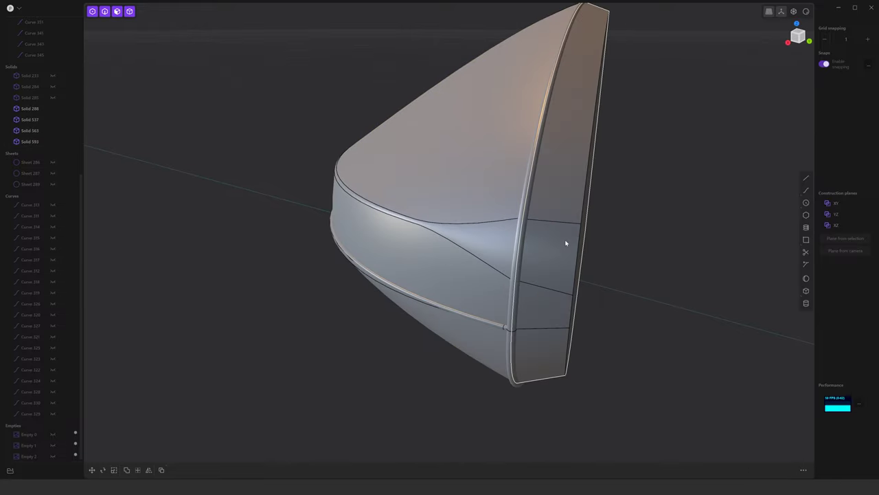
{"action": "left_click", "coordinate": [603, 264]}
{"action": "key", "text": "shift+b"}
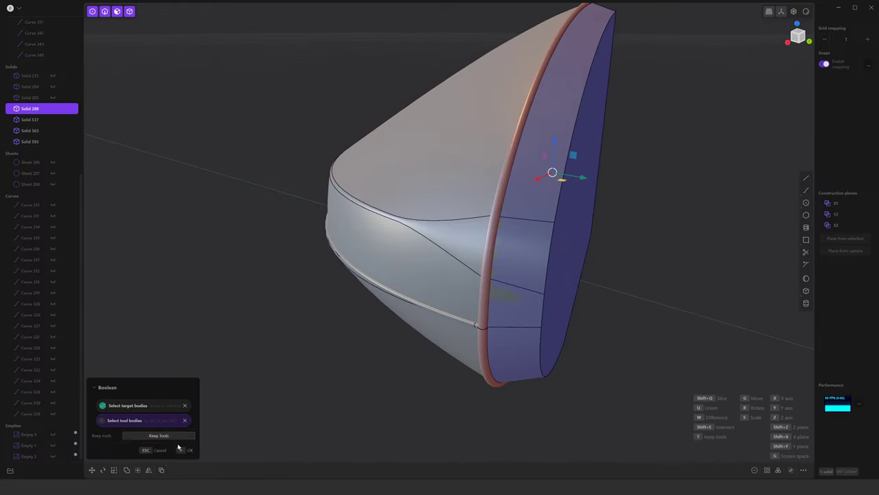
{"action": "left_click", "coordinate": [177, 448]}
{"action": "left_click", "coordinate": [482, 202]}
{"action": "key", "text": "Return"}
{"action": "mouse_move", "coordinate": [499, 213]}
{"action": "middle_mouse_down"}
{"action": "mouse_move", "coordinate": [526, 208]}
{"action": "mouse_move", "coordinate": [408, 208]}
{"action": "mouse_move", "coordinate": [343, 132]}
{"action": "middle_mouse_up"}
{"action": "scroll", "coordinate": [515, 204], "scroll_direction": "up", "scroll_amount": 3}
{"action": "scroll", "coordinate": [514, 204], "scroll_direction": "up", "scroll_amount": 1}
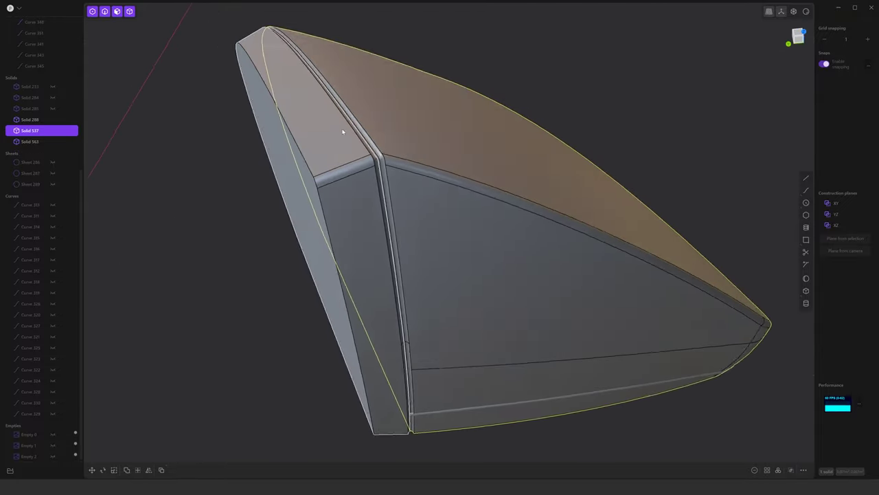
{"action": "scroll", "coordinate": [373, 153], "scroll_direction": "up", "scroll_amount": 3}
Start a fillet on the trim ridge edges and adjust its size
{"action": "left_click", "coordinate": [375, 142]}
{"action": "key", "text": "f"}
{"action": "key", "text": "Escape"}
{"action": "key", "text": "f"}
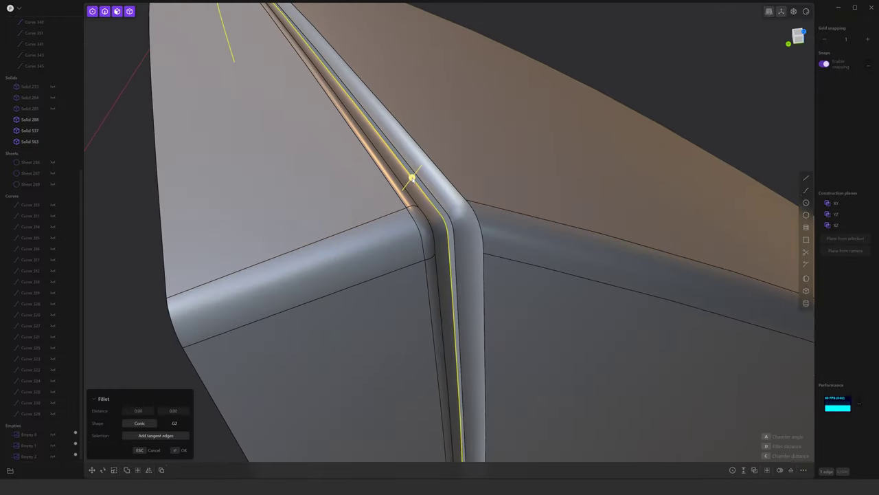
{"action": "left_click_drag", "start_coordinate": [419, 180], "coordinate": [445, 177]}
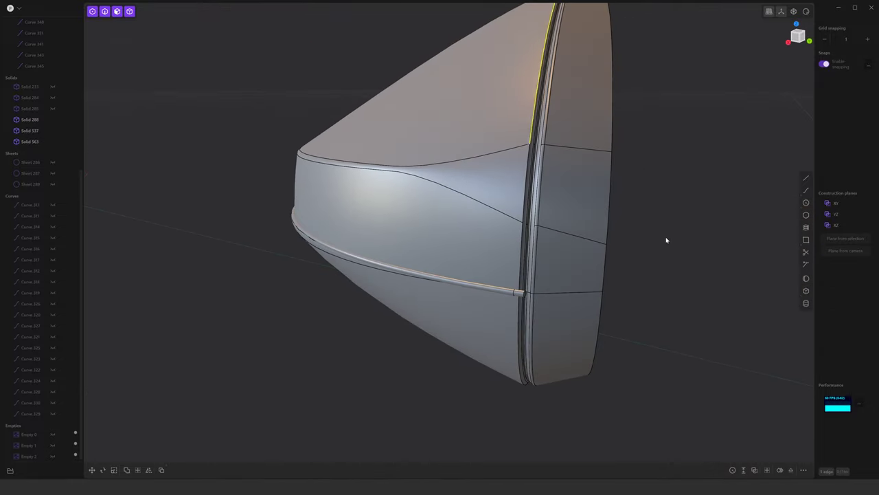
Union the piped trim tube into the housing body
{"action": "left_click", "coordinate": [504, 246]}
{"action": "key", "text": "shift+b"}
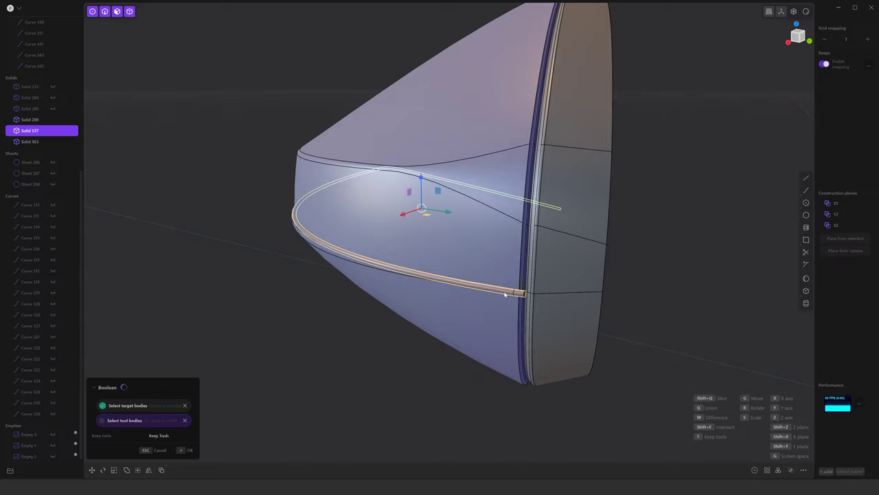
{"action": "left_click", "coordinate": [501, 295]}
Fillet the tube junction edge, shrinking the radius to about 0.00034
{"action": "key", "text": "f"}
{"action": "scroll", "coordinate": [508, 288], "scroll_direction": "up", "scroll_amount": 5}
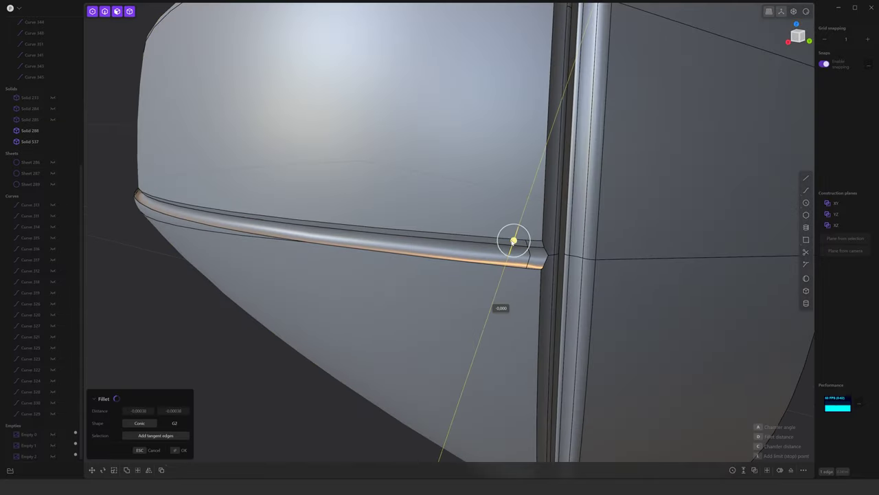
{"action": "mouse_move", "coordinate": [509, 257]}
{"action": "middle_mouse_down"}
{"action": "mouse_move", "coordinate": [538, 252]}
{"action": "mouse_move", "coordinate": [572, 264]}
{"action": "middle_mouse_up"}
{"action": "scroll", "coordinate": [543, 267], "scroll_direction": "down", "scroll_amount": 5}
{"action": "scroll", "coordinate": [534, 300], "scroll_direction": "up", "scroll_amount": 3}
{"action": "scroll", "coordinate": [533, 302], "scroll_direction": "up", "scroll_amount": 2}
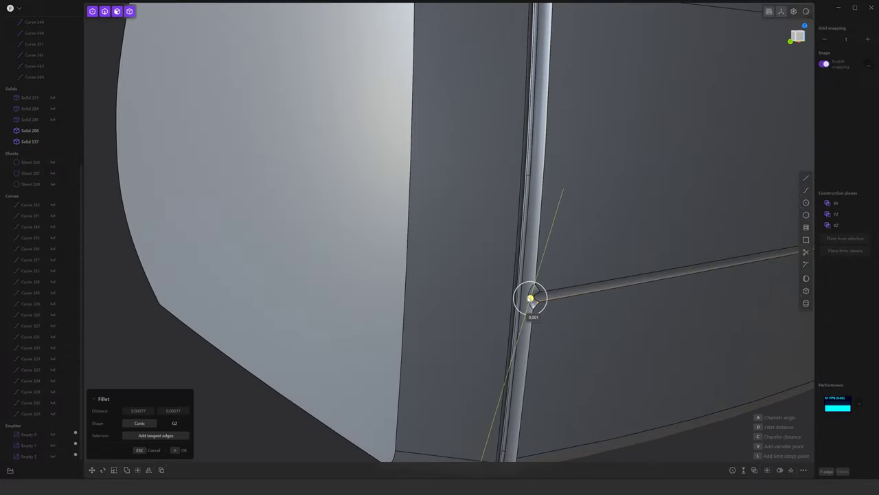
{"action": "left_click_drag", "start_coordinate": [531, 297], "coordinate": [542, 294]}
Set the junction fillet to about 0.0002, add the vertical band edge, and confirm
{"action": "scroll", "coordinate": [542, 294], "scroll_direction": "down", "scroll_amount": 2}
{"action": "mouse_move", "coordinate": [543, 294]}
{"action": "middle_mouse_down"}
{"action": "mouse_move", "coordinate": [577, 235]}
{"action": "mouse_move", "coordinate": [438, 290]}
{"action": "mouse_move", "coordinate": [563, 255]}
{"action": "middle_mouse_up"}
{"action": "scroll", "coordinate": [438, 291], "scroll_direction": "up", "scroll_amount": 2}
{"action": "scroll", "coordinate": [451, 303], "scroll_direction": "up", "scroll_amount": 2}
{"action": "scroll", "coordinate": [564, 255], "scroll_direction": "up", "scroll_amount": 2}
{"action": "left_click_drag", "start_coordinate": [587, 230], "coordinate": [588, 234]}
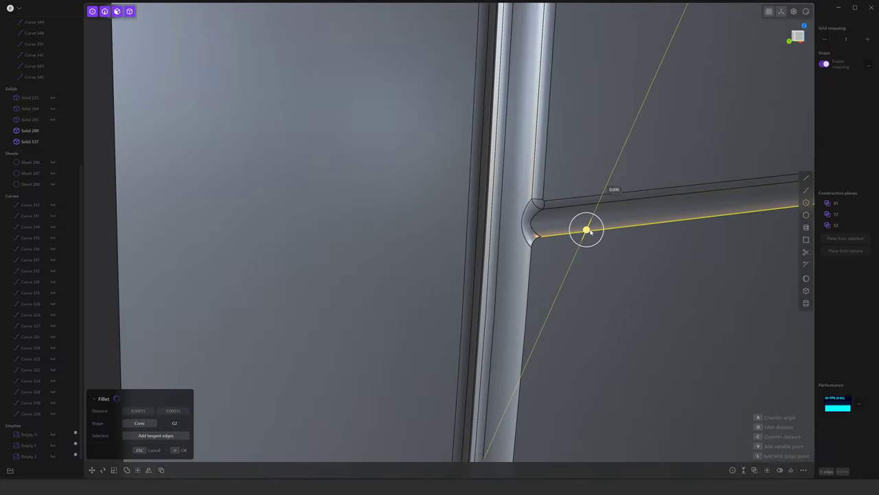
{"action": "left_click", "coordinate": [531, 255]}
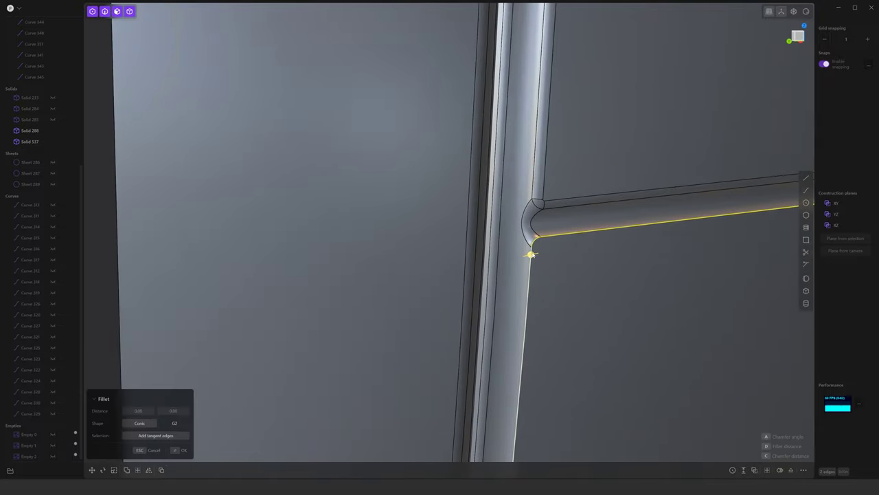
{"action": "mouse_move", "coordinate": [525, 255]}
{"action": "middle_mouse_down"}
{"action": "mouse_move", "coordinate": [530, 172]}
{"action": "mouse_move", "coordinate": [595, 281]}
{"action": "mouse_move", "coordinate": [573, 194]}
{"action": "middle_mouse_up"}
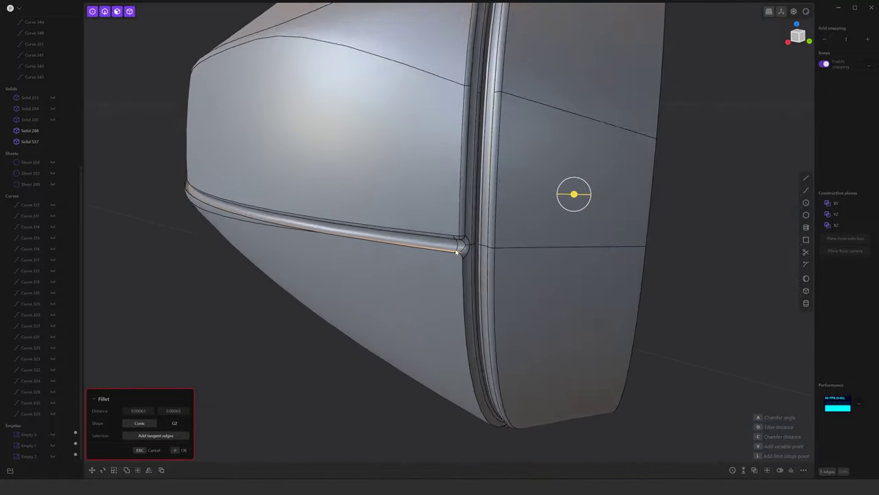
{"action": "key", "text": "Return"}
Start a fillet on the other tube edge, then exit the tool
{"action": "mouse_move", "coordinate": [251, 226]}
{"action": "middle_mouse_down"}
{"action": "mouse_move", "coordinate": [447, 248]}
{"action": "mouse_move", "coordinate": [475, 299]}
{"action": "mouse_move", "coordinate": [592, 316]}
{"action": "mouse_move", "coordinate": [543, 309]}
{"action": "mouse_move", "coordinate": [485, 222]}
{"action": "mouse_move", "coordinate": [514, 310]}
{"action": "mouse_move", "coordinate": [456, 392]}
{"action": "middle_mouse_up"}
{"action": "key", "text": "f"}
{"action": "key", "text": "Escape"}
{"action": "scroll", "coordinate": [391, 256], "scroll_direction": "up", "scroll_amount": 3}
{"action": "scroll", "coordinate": [378, 234], "scroll_direction": "up", "scroll_amount": 3}
{"action": "scroll", "coordinate": [385, 208], "scroll_direction": "up", "scroll_amount": 1}
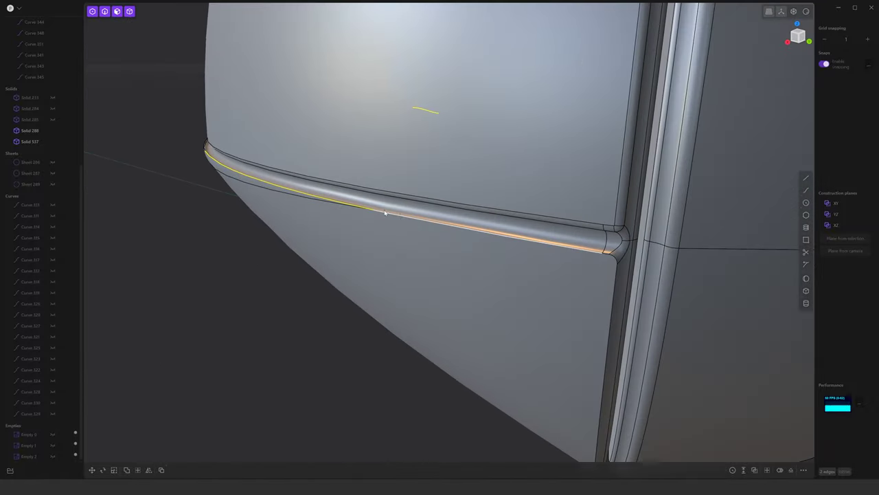
{"action": "scroll", "coordinate": [563, 224], "scroll_direction": "up", "scroll_amount": 5}
{"action": "scroll", "coordinate": [564, 224], "scroll_direction": "down", "scroll_amount": 5}
Add a small fillet at the lower tube junction and confirm it
{"action": "middle_click_drag", "start_coordinate": [681, 257], "coordinate": [540, 299]}
{"action": "scroll", "coordinate": [540, 298], "scroll_direction": "up", "scroll_amount": 3}
{"action": "key", "text": "f"}
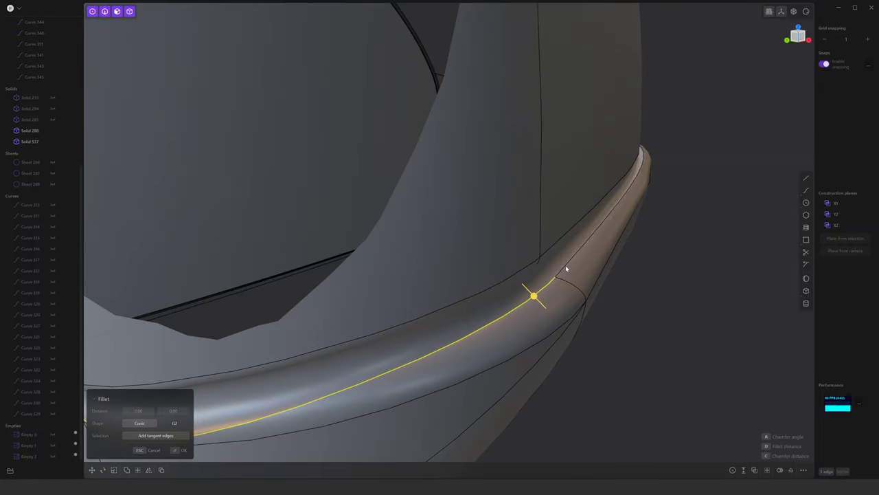
{"action": "left_click_drag", "start_coordinate": [562, 263], "coordinate": [568, 265]}
{"action": "key", "text": "Return"}
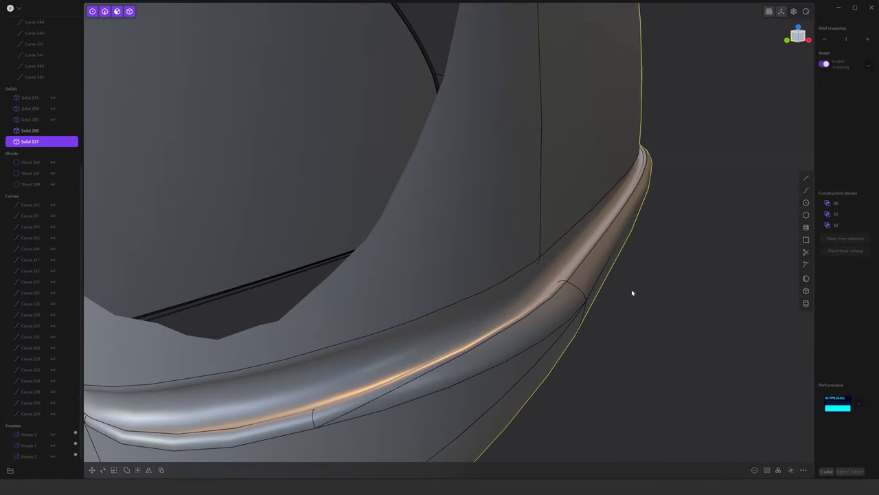
{"action": "left_click", "coordinate": [632, 293]}
{"action": "scroll", "coordinate": [475, 279], "scroll_direction": "down", "scroll_amount": 5}
{"action": "scroll", "coordinate": [489, 293], "scroll_direction": "down", "scroll_amount": 3}
{"action": "middle_click_drag", "start_coordinate": [488, 292], "coordinate": [687, 98]}
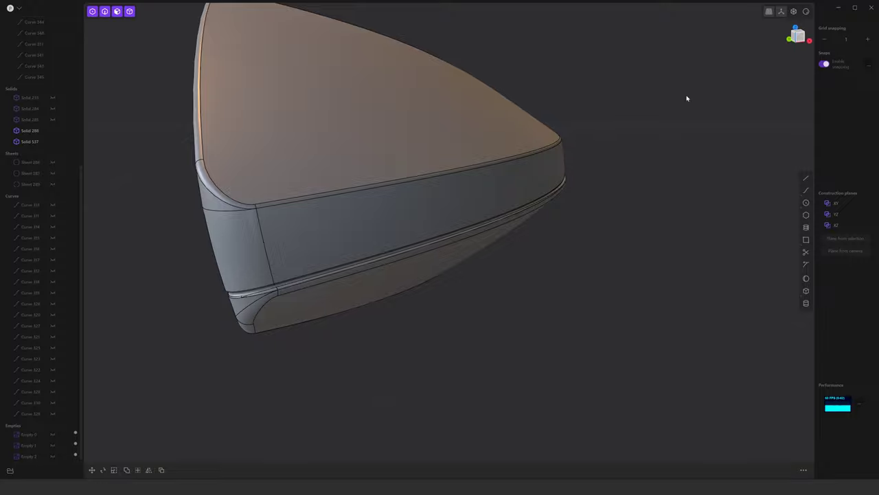
Check the housing's surface reflections in red material without edge lines, then restore grey material and edges
{"action": "left_click", "coordinate": [779, 83]}
{"action": "left_click", "coordinate": [790, 35]}
{"action": "mouse_move", "coordinate": [529, 224]}
{"action": "middle_mouse_down"}
{"action": "mouse_move", "coordinate": [591, 249]}
{"action": "mouse_move", "coordinate": [532, 199]}
{"action": "mouse_move", "coordinate": [605, 288]}
{"action": "mouse_move", "coordinate": [709, 279]}
{"action": "mouse_move", "coordinate": [830, 6]}
{"action": "middle_mouse_up"}
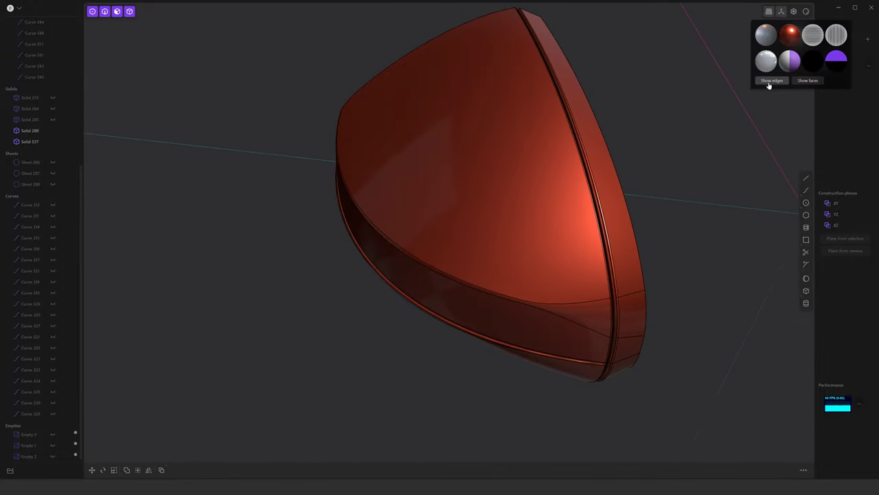
{"action": "left_click", "coordinate": [766, 35]}
{"action": "left_click", "coordinate": [771, 80]}
{"action": "mouse_move", "coordinate": [587, 259]}
{"action": "middle_mouse_down"}
{"action": "mouse_move", "coordinate": [581, 208]}
{"action": "mouse_move", "coordinate": [587, 220]}
{"action": "middle_mouse_up"}
Copy the housing's front face into a separate sheet
{"action": "left_click", "coordinate": [581, 206]}
{"action": "key", "text": "f"}
{"action": "left_click", "coordinate": [530, 215]}
{"action": "key", "text": "f"}
{"action": "key", "text": "ctrl+z"}
{"action": "middle_click_drag", "start_coordinate": [500, 226], "coordinate": [624, 269]}
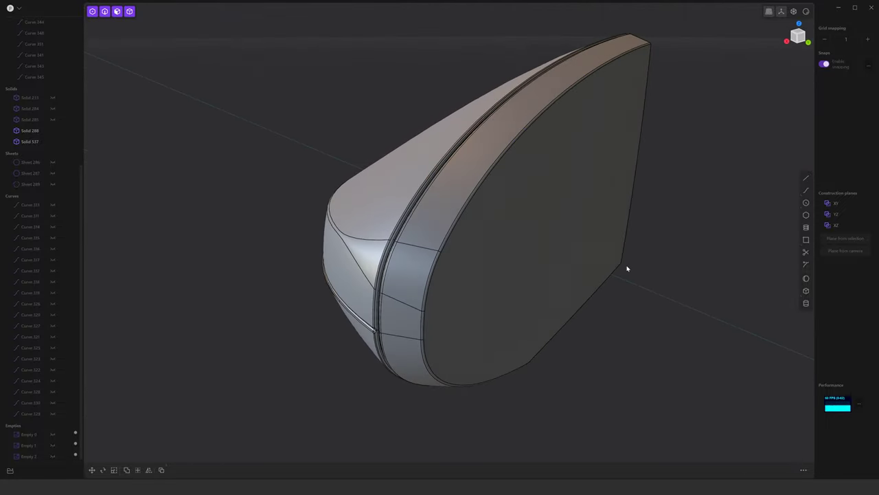
{"action": "left_click", "coordinate": [529, 244]}
{"action": "key", "text": "f"}
{"action": "key", "text": "ctrl+d"}
Hide the rim band body and extend the copied front sheet slightly outward
{"action": "left_click", "coordinate": [52, 130]}
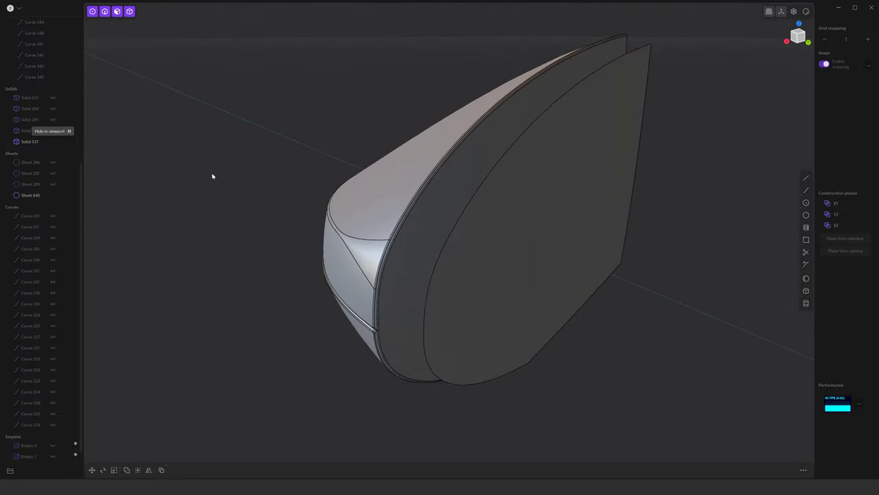
{"action": "left_click", "coordinate": [449, 239]}
{"action": "key", "text": "Escape"}
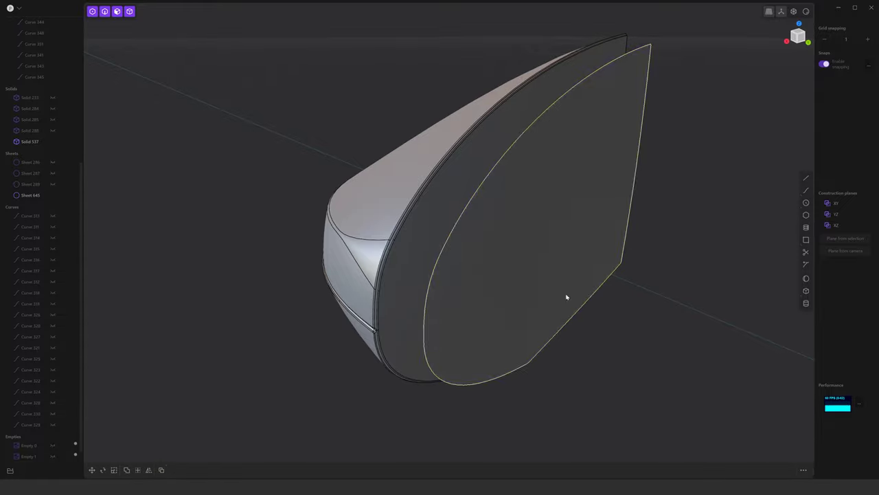
{"action": "middle_click_drag", "start_coordinate": [631, 419], "coordinate": [480, 330]}
{"action": "left_click_drag", "start_coordinate": [436, 284], "coordinate": [436, 287]}
{"action": "key", "text": "Return"}
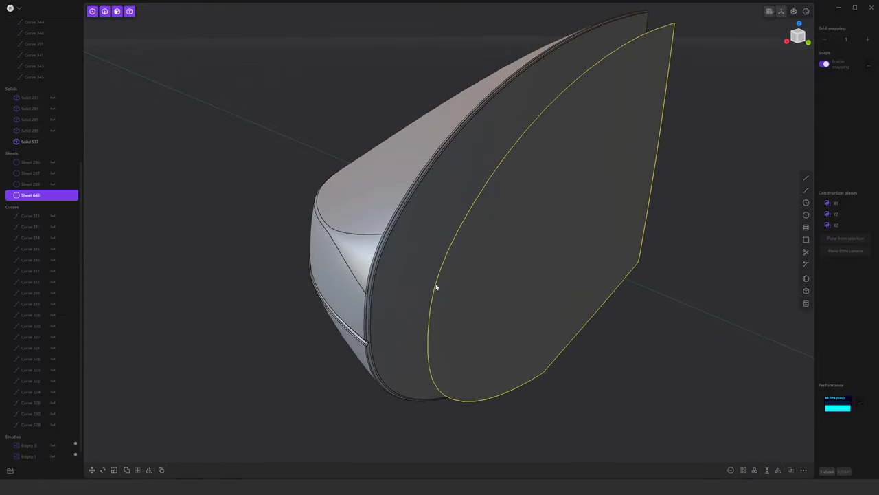
Extract the sheet outline as a curve, hide the old front sheet, and show the rim band again
{"action": "left_click", "coordinate": [439, 280]}
{"action": "key", "text": "g"}
{"action": "mouse_move", "coordinate": [679, 383]}
{"action": "middle_mouse_down"}
{"action": "mouse_move", "coordinate": [603, 257]}
{"action": "mouse_move", "coordinate": [412, 220]}
{"action": "middle_mouse_up"}
{"action": "key", "text": "Escape"}
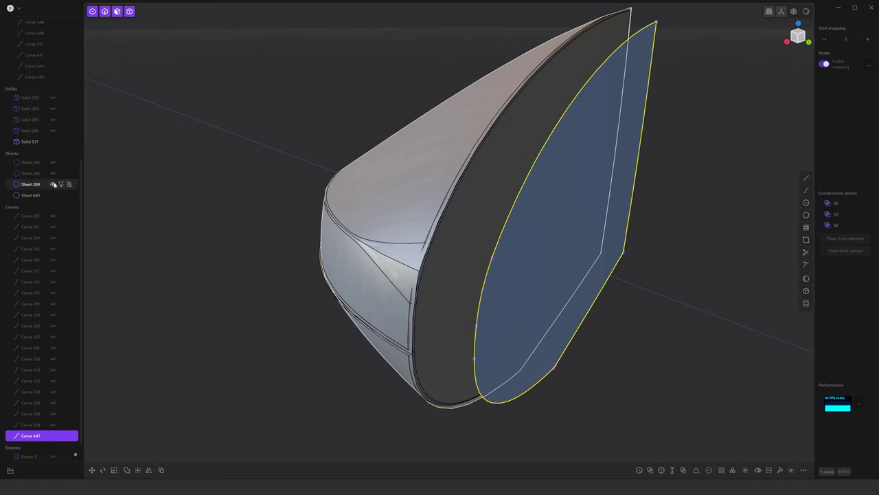
{"action": "left_click", "coordinate": [52, 173]}
{"action": "left_click", "coordinate": [53, 130]}
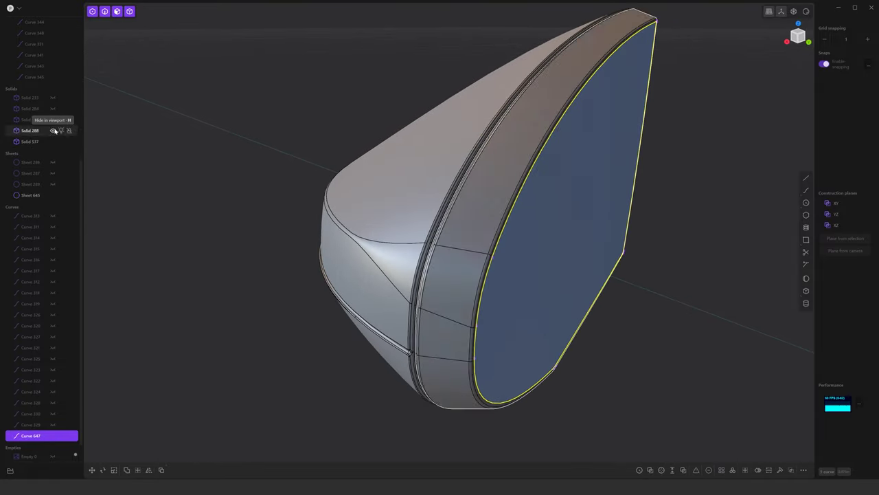
{"action": "scroll", "coordinate": [538, 273], "scroll_direction": "up", "scroll_amount": 2}
Extrude the sheet into a block and Boolean-subtract it from the rim body as the recess
{"action": "key", "text": "e"}
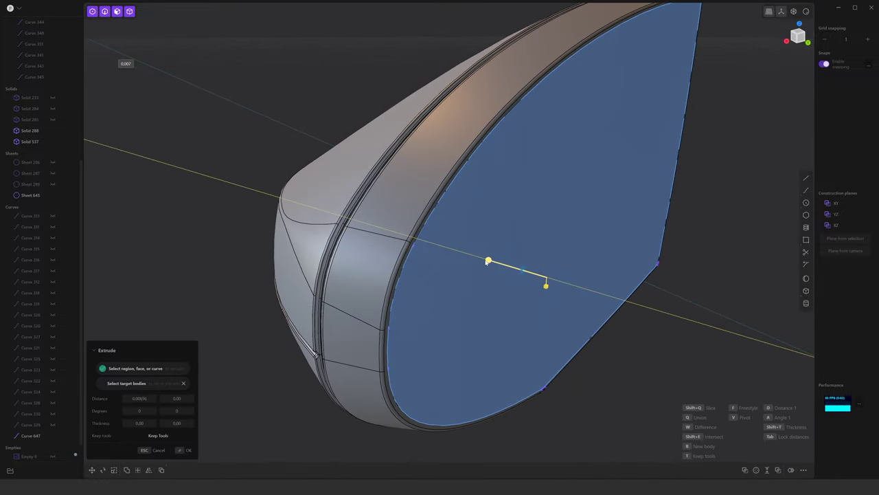
{"action": "key", "text": "Return"}
{"action": "left_click", "coordinate": [494, 161]}
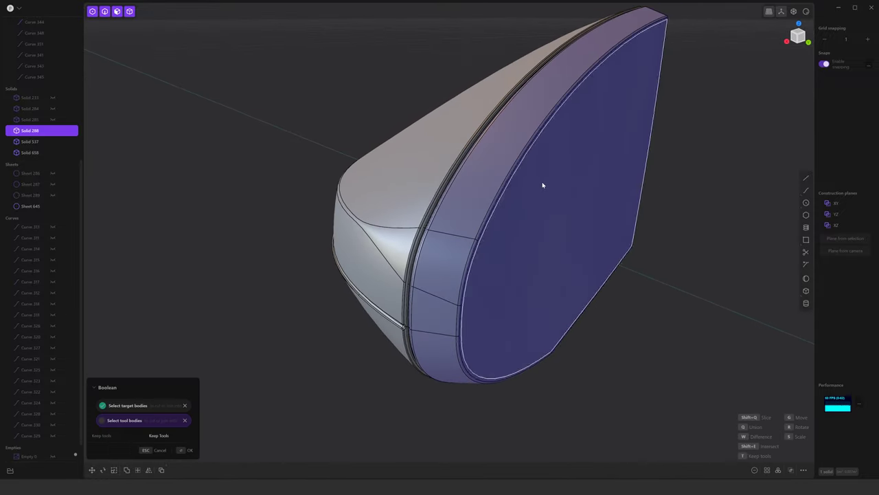
{"action": "left_click", "coordinate": [544, 183]}
{"action": "key", "text": "Return"}
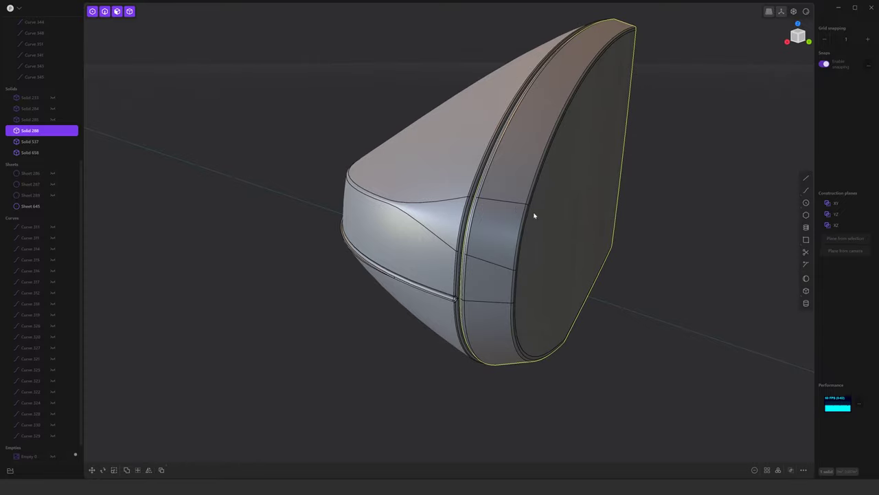
{"action": "key", "text": "ctrl+z"}
{"action": "key", "text": "Return"}
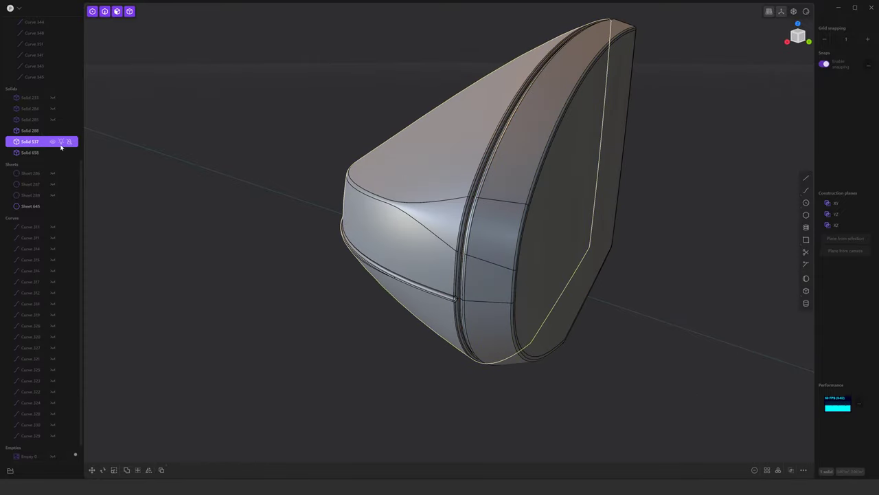
Hide the main housing body and give the rim's inner lip edge a slight fillet
{"action": "left_click", "coordinate": [61, 142]}
{"action": "key", "text": "Return"}
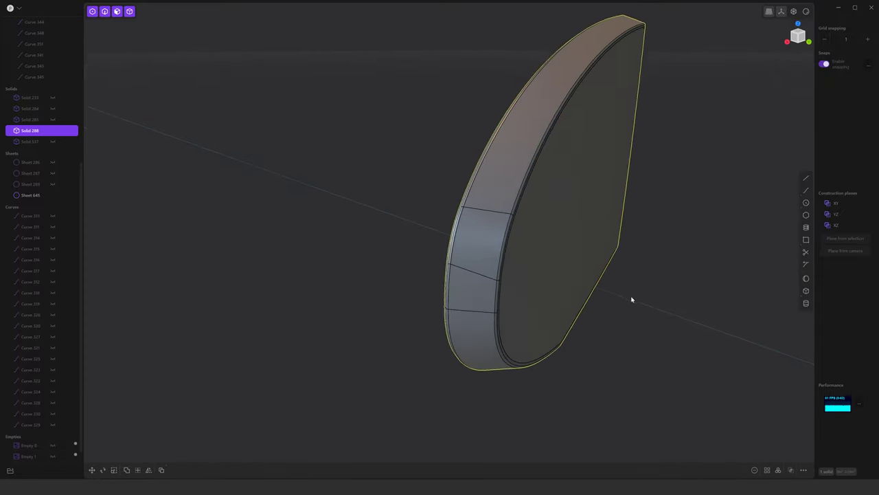
{"action": "scroll", "coordinate": [560, 295], "scroll_direction": "up", "scroll_amount": 3}
{"action": "left_click", "coordinate": [565, 309]}
{"action": "key", "text": "f"}
{"action": "scroll", "coordinate": [440, 295], "scroll_direction": "up", "scroll_amount": 2}
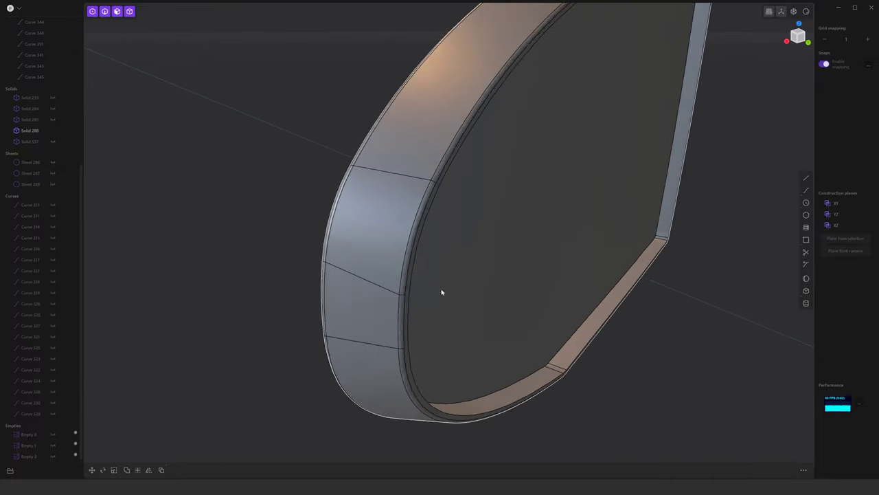
{"action": "scroll", "coordinate": [410, 255], "scroll_direction": "up", "scroll_amount": 2}
{"action": "scroll", "coordinate": [409, 255], "scroll_direction": "up", "scroll_amount": 1}
{"action": "left_click_drag", "start_coordinate": [410, 256], "coordinate": [415, 258]}
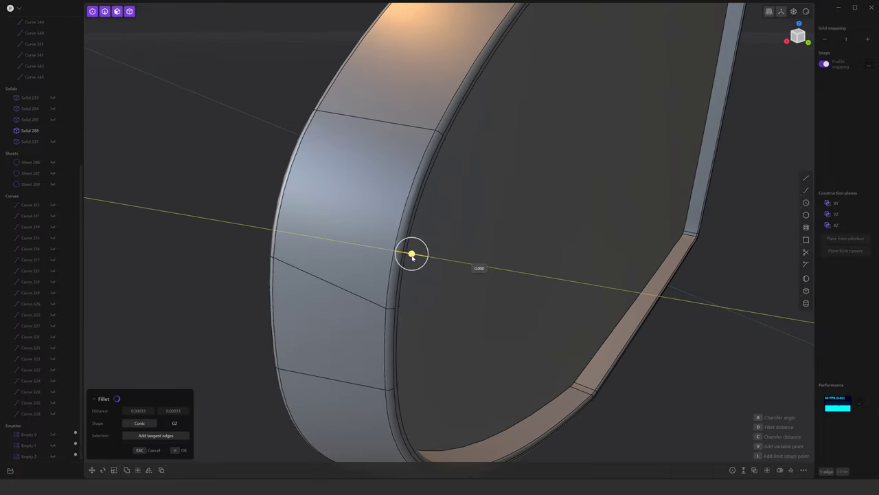
{"action": "middle_click_drag", "start_coordinate": [426, 256], "coordinate": [529, 257]}
{"action": "key", "text": "Return"}
Copy the recess floor into a sheet, thicken it into a glass panel, and round its edge
{"action": "left_click", "coordinate": [599, 310]}
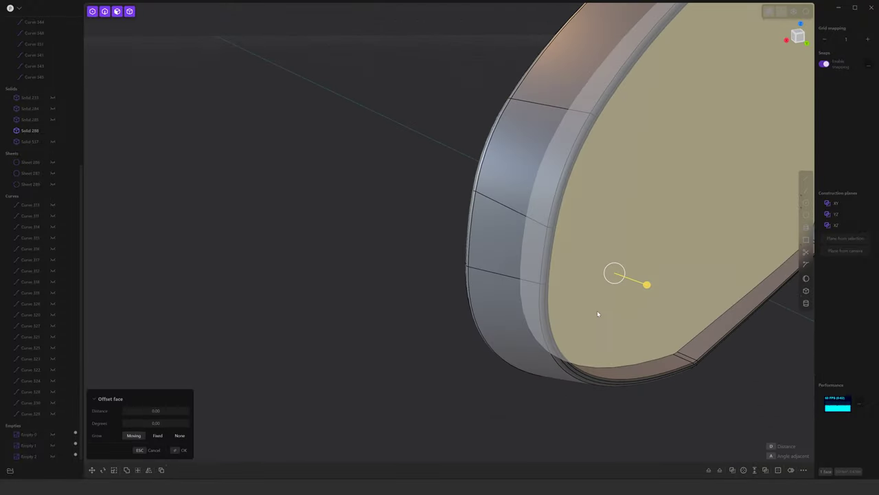
{"action": "key", "text": "g"}
{"action": "middle_click_drag", "start_coordinate": [668, 329], "coordinate": [638, 377]}
{"action": "key", "text": "o"}
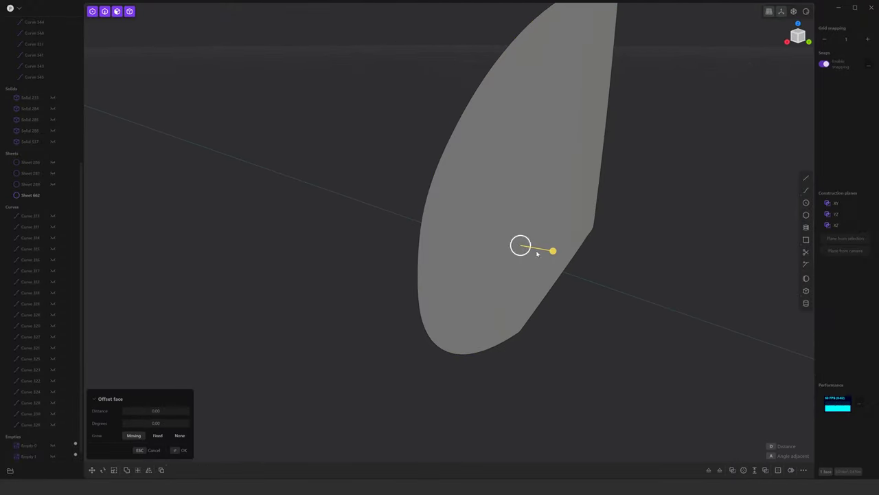
{"action": "left_click", "coordinate": [753, 472]}
{"action": "left_click_drag", "start_coordinate": [597, 149], "coordinate": [554, 158]}
{"action": "key", "text": "f"}
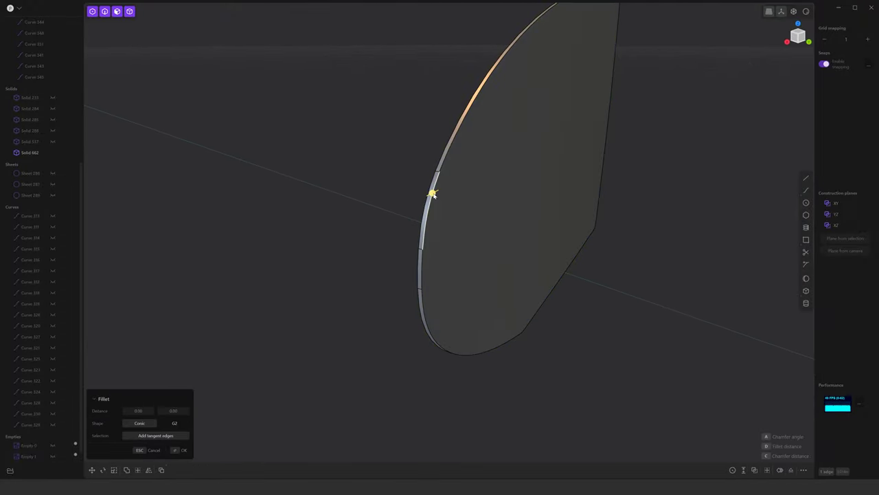
Unhide Solids 288 and 537 and turn off the model's edge lines
{"action": "left_click", "coordinate": [53, 129]}
{"action": "left_click", "coordinate": [53, 141]}
{"action": "mouse_move", "coordinate": [245, 249]}
{"action": "middle_mouse_down"}
{"action": "mouse_move", "coordinate": [535, 342]}
{"action": "mouse_move", "coordinate": [683, 343]}
{"action": "mouse_move", "coordinate": [752, 88]}
{"action": "mouse_move", "coordinate": [608, 216]}
{"action": "mouse_move", "coordinate": [570, 277]}
{"action": "mouse_move", "coordinate": [367, 275]}
{"action": "mouse_move", "coordinate": [289, 234]}
{"action": "middle_mouse_up"}
{"action": "left_click", "coordinate": [781, 81]}
Select Solid 537 and pick the sheets along the model's edge
{"action": "left_click", "coordinate": [29, 141]}
{"action": "scroll", "coordinate": [183, 186], "scroll_direction": "up", "scroll_amount": 5}
{"action": "scroll", "coordinate": [450, 343], "scroll_direction": "up", "scroll_amount": 5}
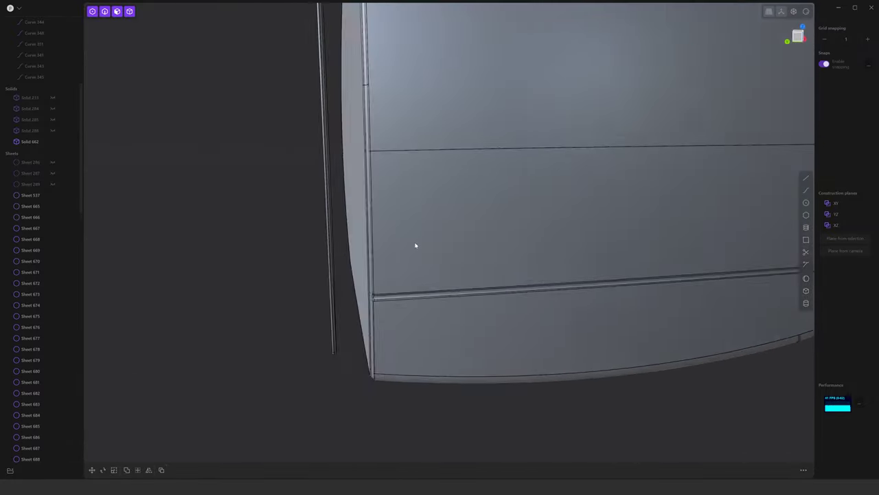
{"action": "left_click", "coordinate": [412, 314]}
{"action": "scroll", "coordinate": [435, 344], "scroll_direction": "up", "scroll_amount": 3}
{"action": "scroll", "coordinate": [404, 250], "scroll_direction": "up", "scroll_amount": 3}
{"action": "scroll", "coordinate": [405, 250], "scroll_direction": "down", "scroll_amount": 5}
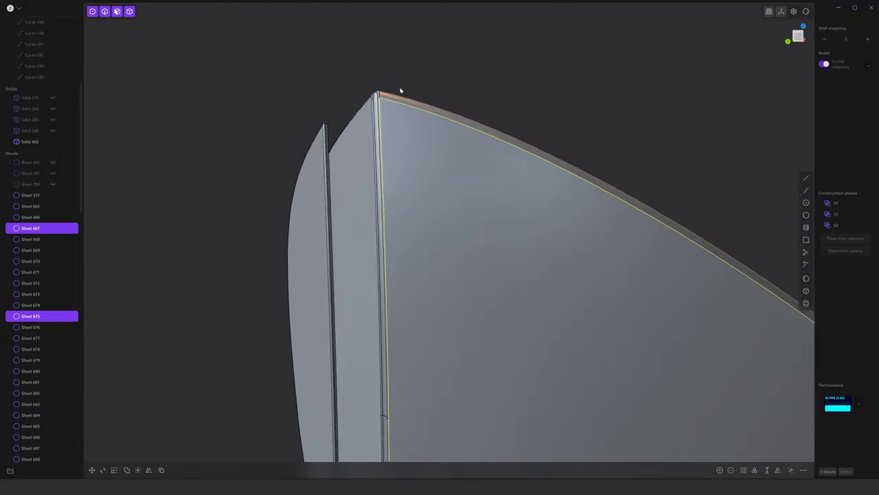
Join the two chosen edge sheets into a single sheet
{"action": "mouse_move", "coordinate": [403, 90]}
{"action": "middle_mouse_down"}
{"action": "mouse_move", "coordinate": [375, 184]}
{"action": "mouse_move", "coordinate": [636, 334]}
{"action": "mouse_move", "coordinate": [467, 269]}
{"action": "mouse_move", "coordinate": [530, 257]}
{"action": "mouse_move", "coordinate": [653, 259]}
{"action": "mouse_move", "coordinate": [667, 200]}
{"action": "mouse_move", "coordinate": [575, 257]}
{"action": "mouse_move", "coordinate": [687, 204]}
{"action": "mouse_move", "coordinate": [740, 92]}
{"action": "middle_mouse_up"}
{"action": "key", "text": "j"}
{"action": "scroll", "coordinate": [490, 277], "scroll_direction": "up", "scroll_amount": 3}
{"action": "scroll", "coordinate": [492, 314], "scroll_direction": "down", "scroll_amount": 2}
{"action": "scroll", "coordinate": [503, 249], "scroll_direction": "up", "scroll_amount": 3}
{"action": "scroll", "coordinate": [503, 250], "scroll_direction": "down", "scroll_amount": 4}
{"action": "scroll", "coordinate": [667, 199], "scroll_direction": "down", "scroll_amount": 5}
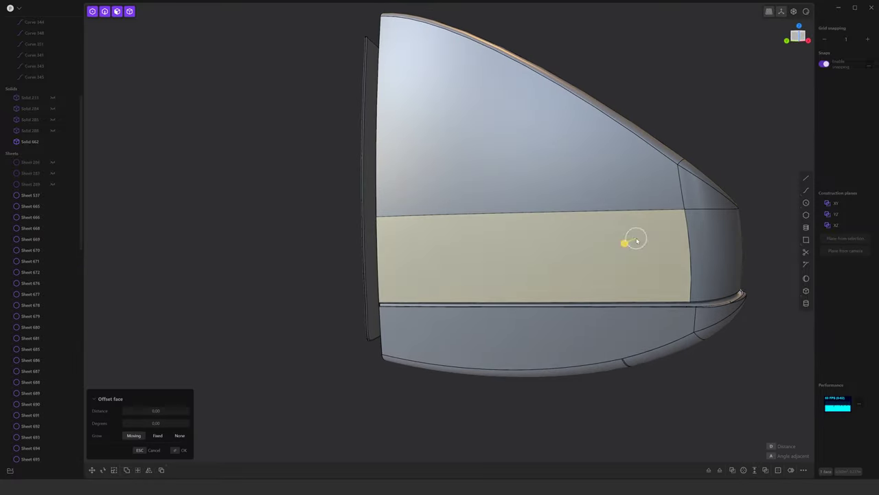
Hide Sheet 666 on the housing
{"action": "left_click_drag", "start_coordinate": [746, 135], "coordinate": [682, 198]}
{"action": "left_click", "coordinate": [53, 217]}
{"action": "middle_click_drag", "start_coordinate": [385, 275], "coordinate": [471, 304]}
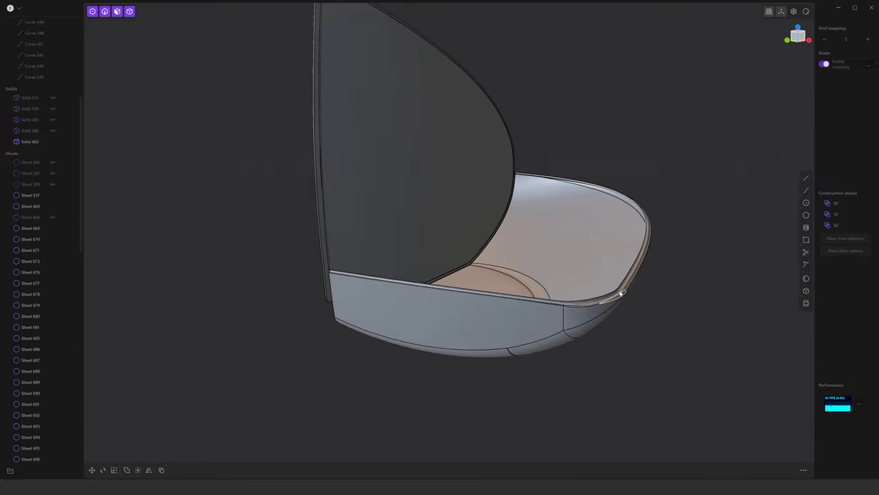
{"action": "scroll", "coordinate": [472, 304], "scroll_direction": "up", "scroll_amount": 5}
{"action": "scroll", "coordinate": [540, 301], "scroll_direction": "down", "scroll_amount": 3}
Bridge a curve from the rim vertex to the rim's front corner
{"action": "middle_click_drag", "start_coordinate": [624, 254], "coordinate": [633, 245]}
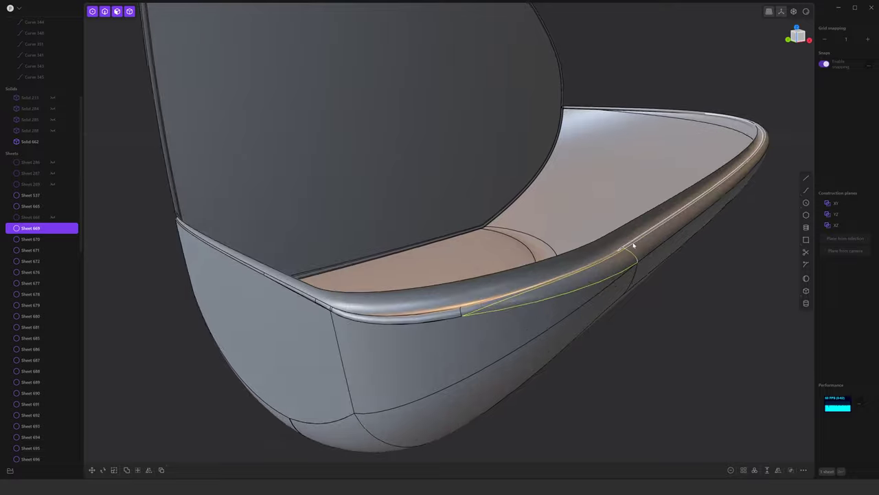
{"action": "left_click", "coordinate": [348, 316]}
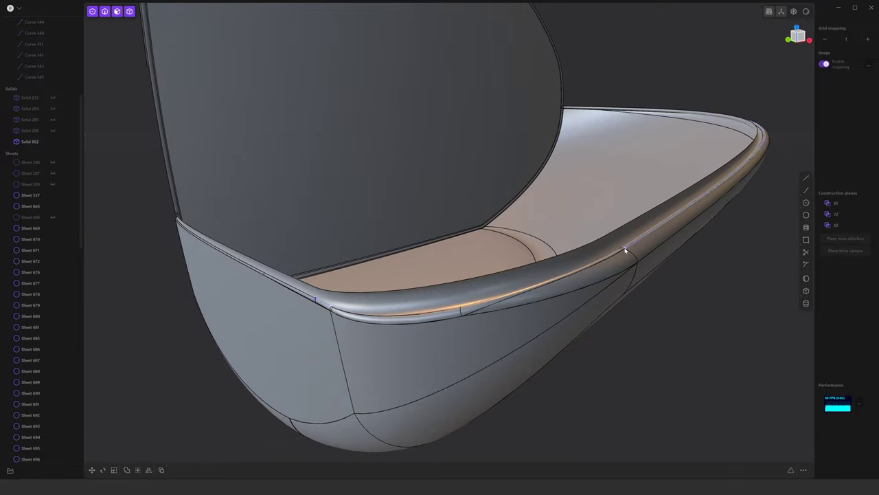
{"action": "middle_click_drag", "start_coordinate": [769, 301], "coordinate": [722, 314]}
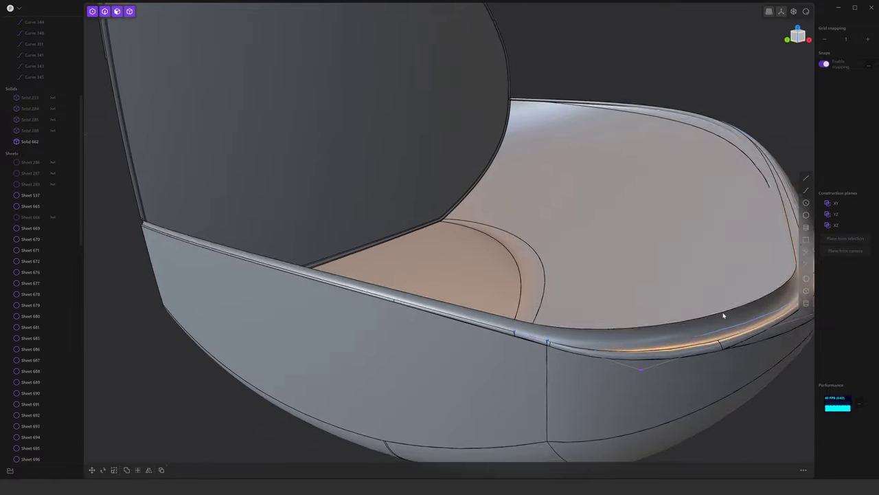
{"action": "scroll", "coordinate": [736, 318], "scroll_direction": "up", "scroll_amount": 3}
{"action": "middle_click_drag", "start_coordinate": [671, 302], "coordinate": [698, 307]}
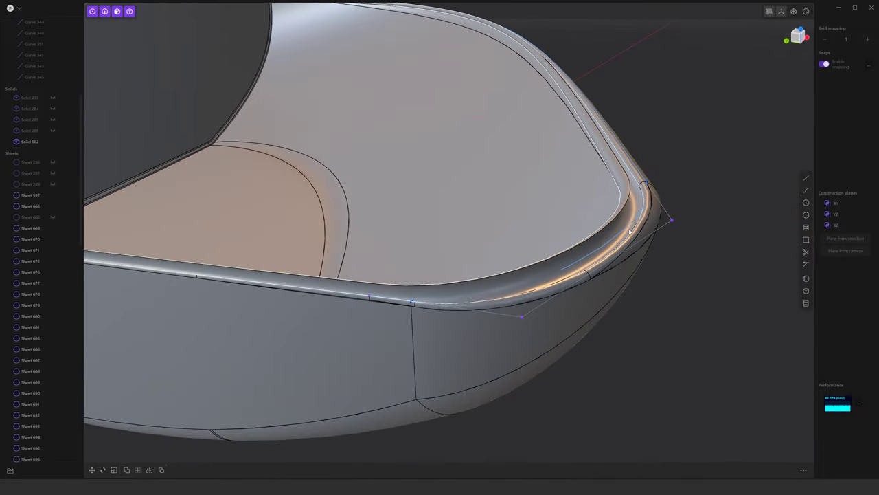
{"action": "left_click", "coordinate": [413, 303]}
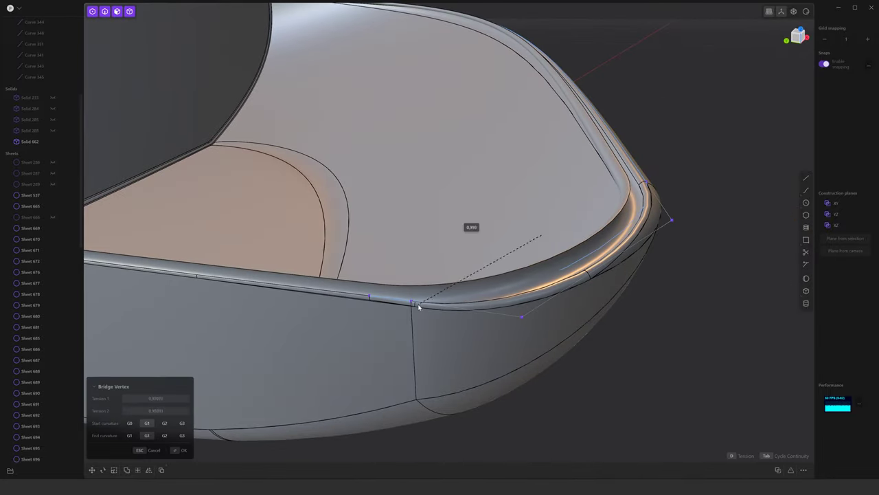
{"action": "key", "text": "Return"}
Start extending the sheet from a rim edge, then dismiss it and deselect Sheet 665
{"action": "mouse_move", "coordinate": [601, 330]}
{"action": "middle_mouse_down"}
{"action": "mouse_move", "coordinate": [640, 320]}
{"action": "mouse_move", "coordinate": [600, 303]}
{"action": "mouse_move", "coordinate": [507, 217]}
{"action": "middle_mouse_up"}
{"action": "mouse_move", "coordinate": [564, 199]}
{"action": "middle_mouse_down"}
{"action": "mouse_move", "coordinate": [689, 326]}
{"action": "mouse_move", "coordinate": [703, 320]}
{"action": "mouse_move", "coordinate": [638, 309]}
{"action": "mouse_move", "coordinate": [585, 229]}
{"action": "mouse_move", "coordinate": [500, 173]}
{"action": "mouse_move", "coordinate": [340, 226]}
{"action": "mouse_move", "coordinate": [545, 216]}
{"action": "mouse_move", "coordinate": [602, 150]}
{"action": "mouse_move", "coordinate": [265, 259]}
{"action": "middle_mouse_up"}
{"action": "left_click", "coordinate": [340, 226]}
{"action": "key", "text": "e"}
{"action": "key", "text": "Return"}
{"action": "key", "text": "Escape"}
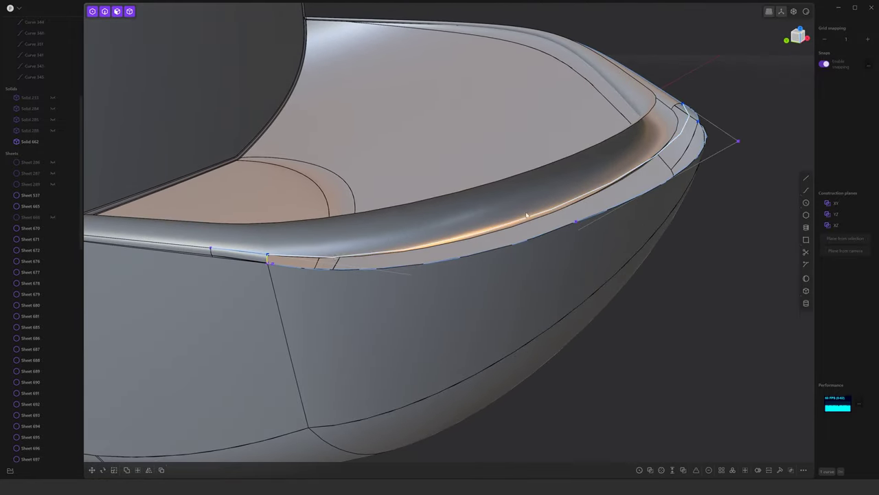
Loft a surface across the rim between the rim edge and a guide curve
{"action": "left_click", "coordinate": [267, 260]}
{"action": "key", "text": "l"}
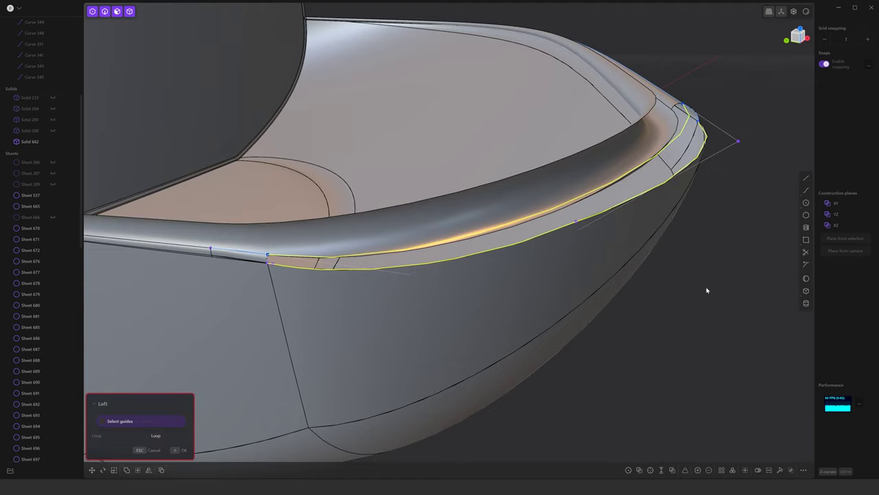
{"action": "left_click", "coordinate": [707, 142]}
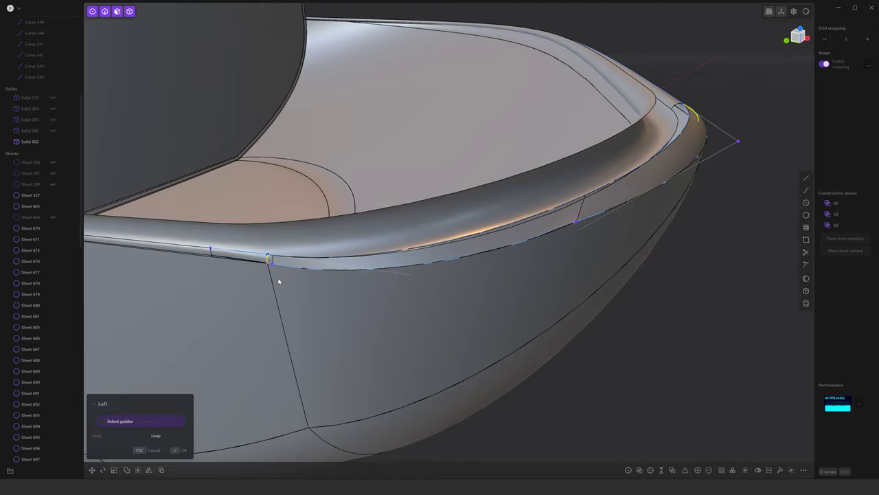
{"action": "key", "text": "Return"}
{"action": "mouse_move", "coordinate": [278, 281]}
{"action": "middle_mouse_down"}
{"action": "mouse_move", "coordinate": [648, 319]}
{"action": "mouse_move", "coordinate": [672, 253]}
{"action": "middle_mouse_up"}
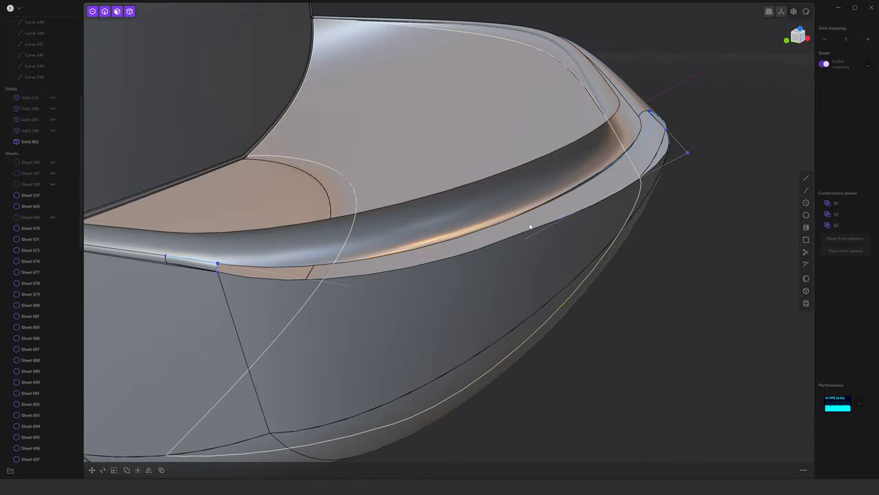
Extend the rim edge and loft a strip along the rim to the lower edge
{"action": "left_click", "coordinate": [527, 232]}
{"action": "key", "text": "e"}
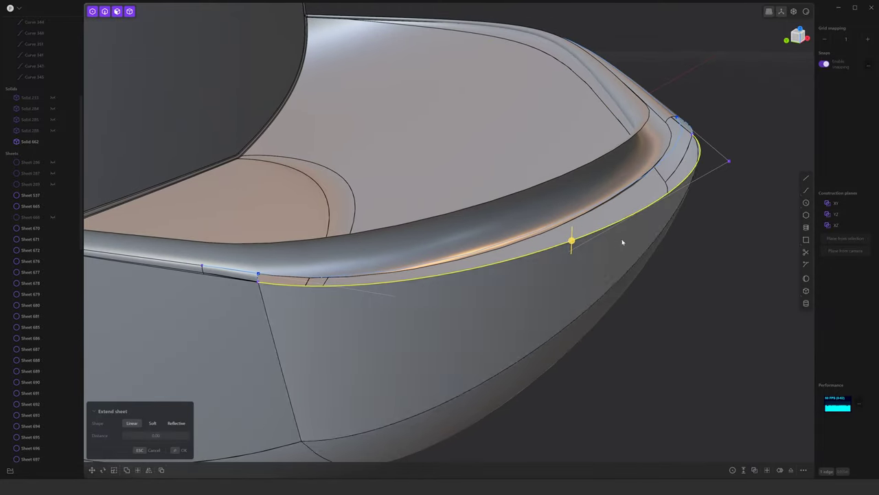
{"action": "key", "text": "Escape"}
{"action": "left_click", "coordinate": [692, 178]}
{"action": "key", "text": "l"}
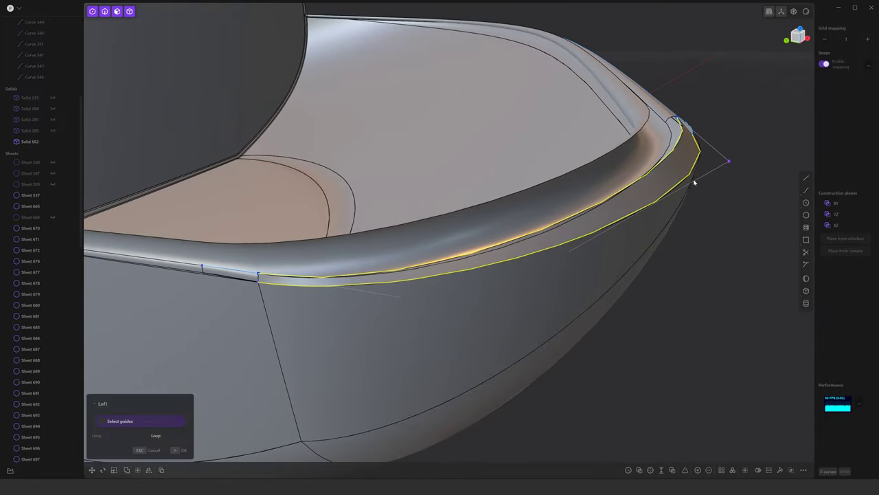
{"action": "key", "text": "Return"}
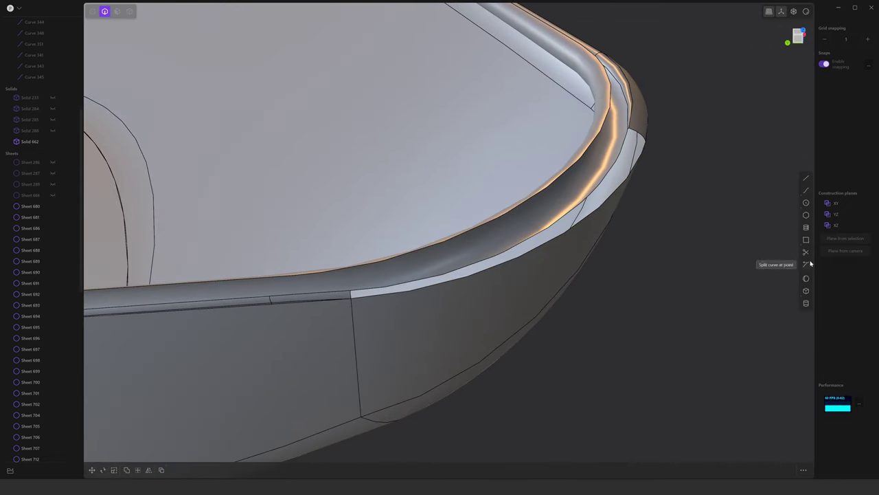
{"action": "key", "text": "Return"}
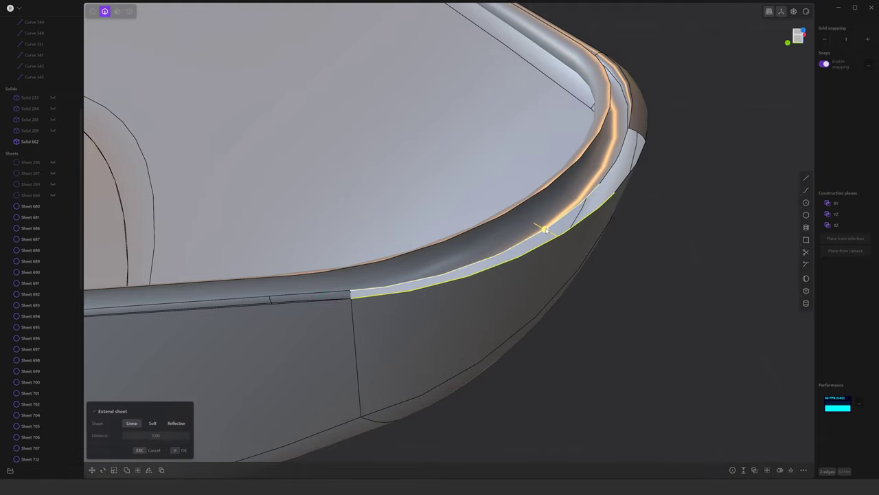
Loft from the rim edge and confirm the extended sheet
{"action": "key", "text": "l"}
{"action": "key", "text": "Escape"}
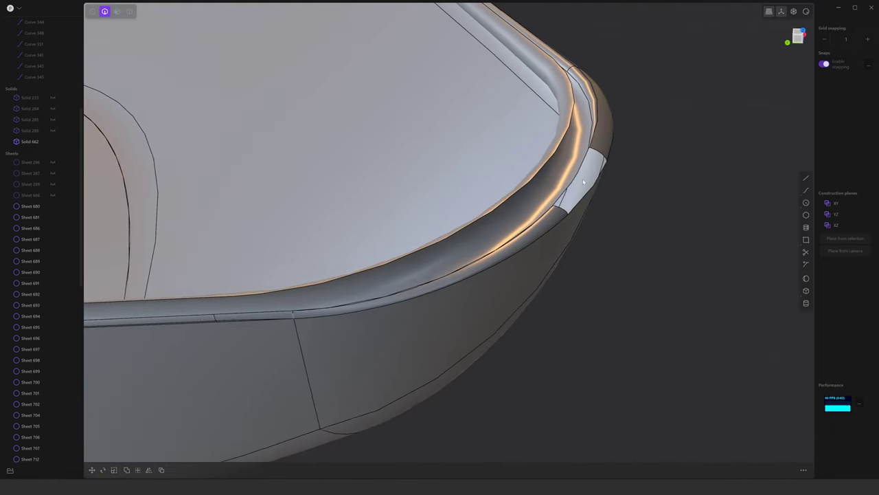
{"action": "middle_click_drag", "start_coordinate": [582, 178], "coordinate": [307, 306]}
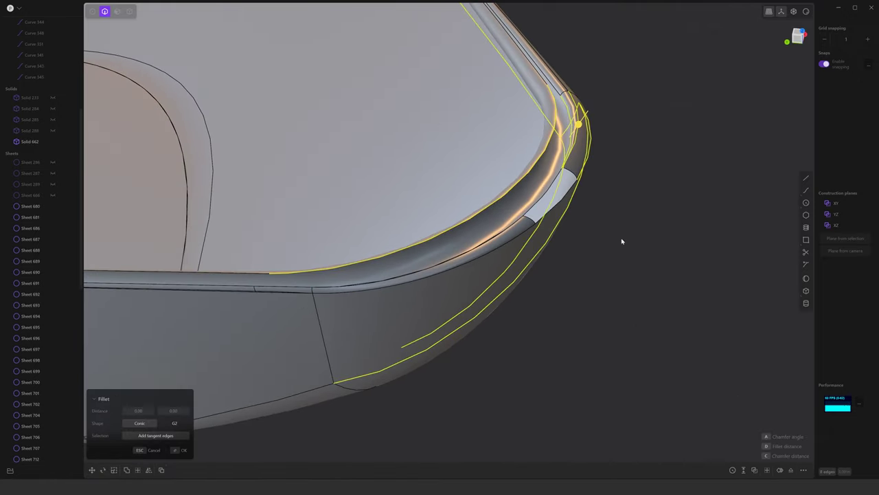
{"action": "key", "text": "Return"}
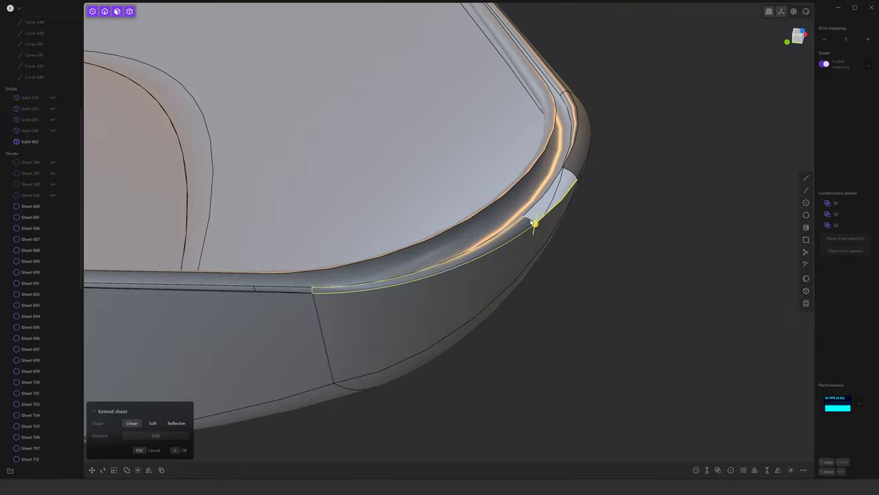
Patch the corner gap of the outer rim sheet with a lofted fill
{"action": "left_click", "coordinate": [506, 269]}
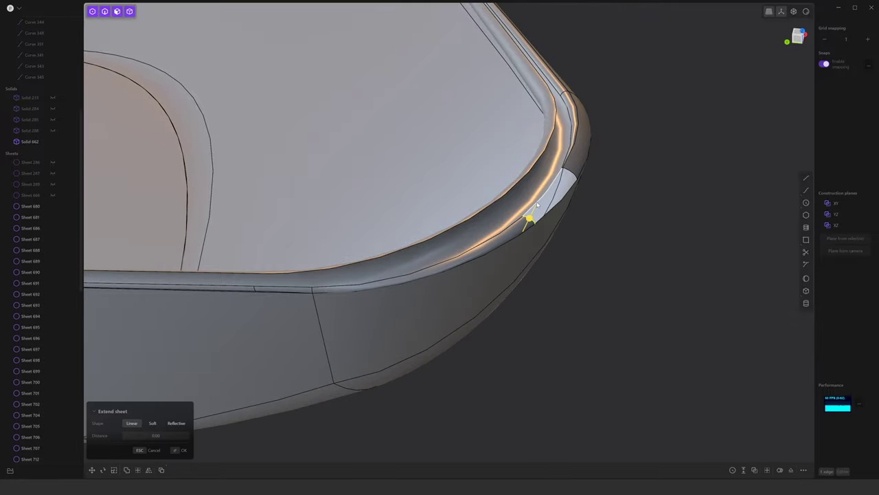
{"action": "mouse_move", "coordinate": [570, 194]}
{"action": "middle_mouse_down"}
{"action": "mouse_move", "coordinate": [595, 194]}
{"action": "mouse_move", "coordinate": [722, 262]}
{"action": "mouse_move", "coordinate": [701, 259]}
{"action": "middle_mouse_up"}
{"action": "key", "text": "shift+p"}
{"action": "key", "text": "Return"}
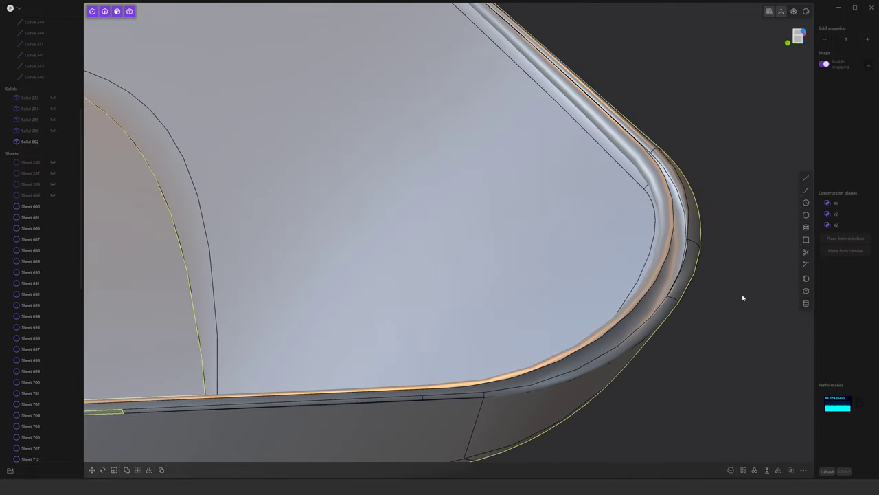
{"action": "mouse_move", "coordinate": [705, 339]}
{"action": "middle_mouse_down"}
{"action": "mouse_move", "coordinate": [599, 259]}
{"action": "mouse_move", "coordinate": [553, 296]}
{"action": "middle_mouse_up"}
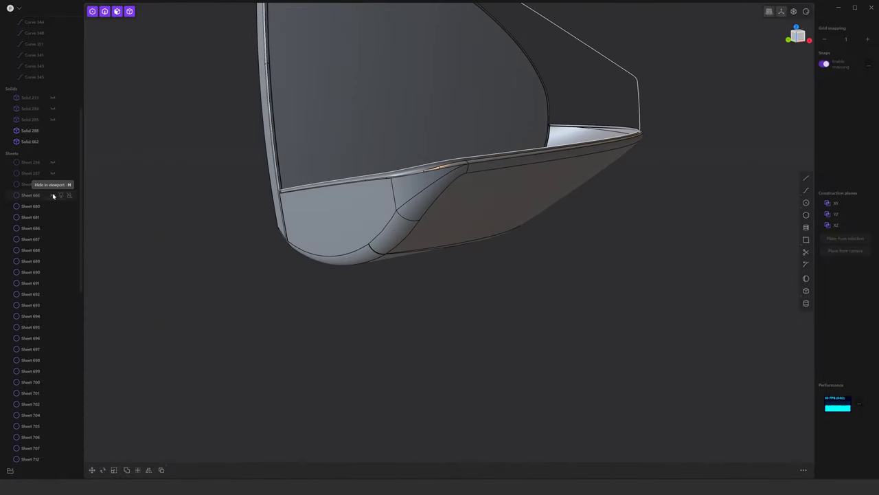
Delete the lower sheets, then undo to restore them
{"action": "mouse_move", "coordinate": [413, 289]}
{"action": "middle_mouse_down"}
{"action": "mouse_move", "coordinate": [470, 302]}
{"action": "mouse_move", "coordinate": [515, 247]}
{"action": "mouse_move", "coordinate": [538, 240]}
{"action": "mouse_move", "coordinate": [437, 295]}
{"action": "mouse_move", "coordinate": [596, 312]}
{"action": "middle_mouse_up"}
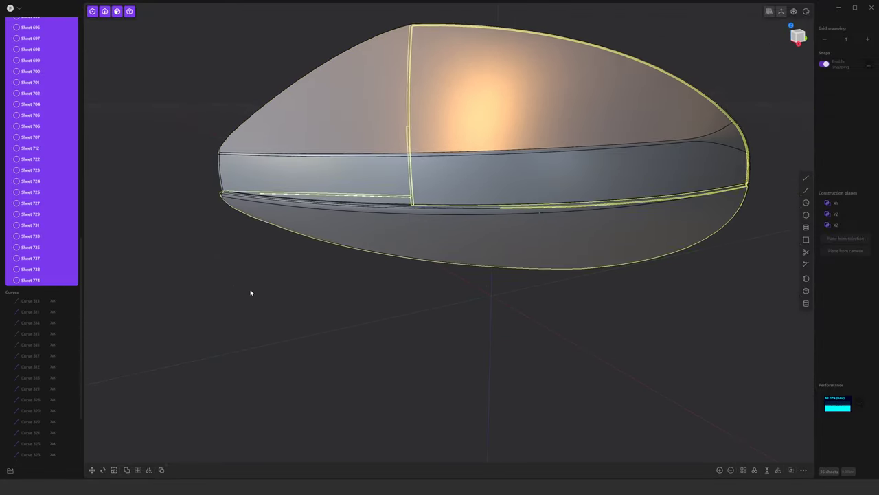
{"action": "key", "text": "Delete"}
{"action": "key", "text": "ctrl+z"}
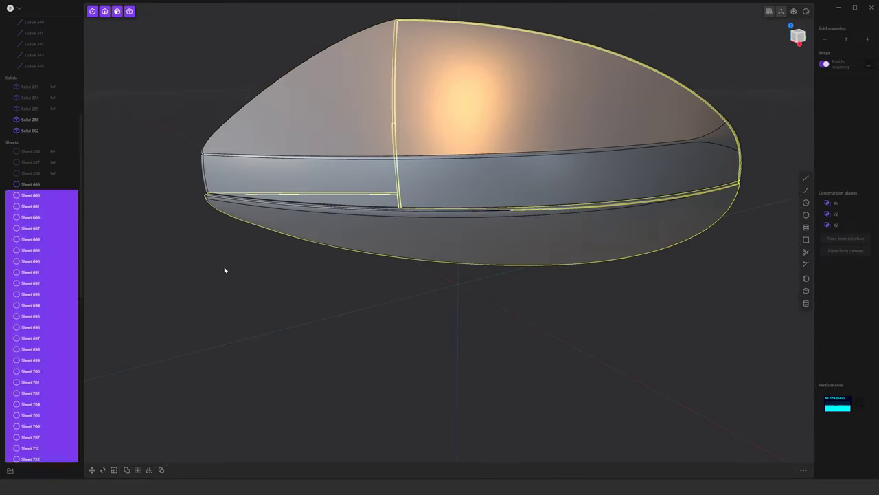
{"action": "key", "text": "ctrl+z"}
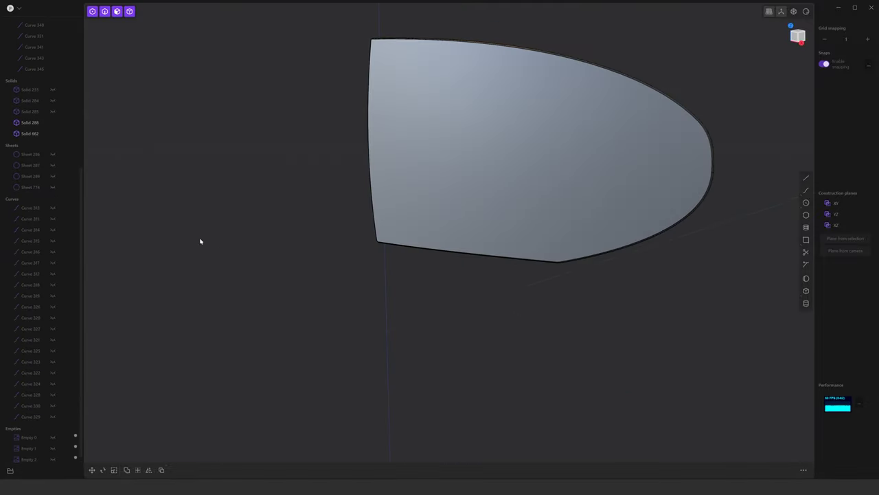
{"action": "middle_click_drag", "start_coordinate": [405, 165], "coordinate": [728, 253]}
Hide Solid 288, Solid 662 and Sheet 666
{"action": "left_click", "coordinate": [54, 123]}
{"action": "left_click", "coordinate": [54, 123]}
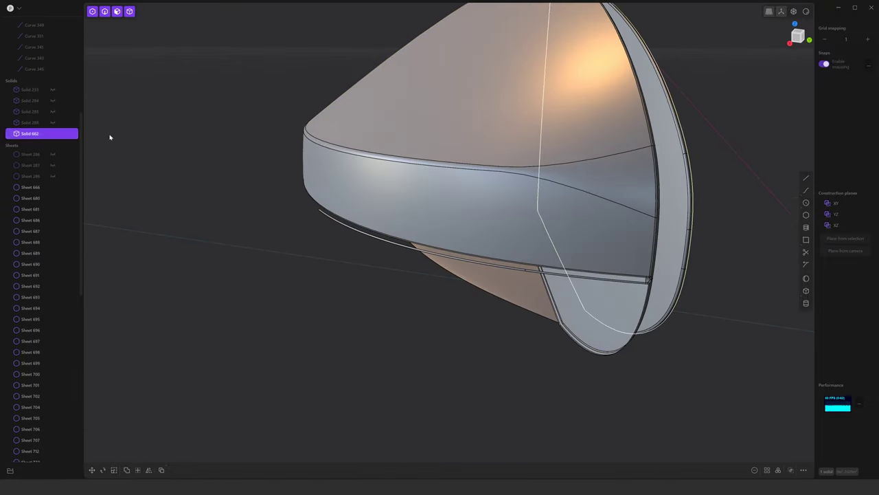
{"action": "left_click", "coordinate": [54, 133]}
{"action": "left_click", "coordinate": [345, 214]}
{"action": "key", "text": "h"}
{"action": "mouse_move", "coordinate": [345, 213]}
{"action": "middle_mouse_down"}
{"action": "mouse_move", "coordinate": [216, 240]}
{"action": "mouse_move", "coordinate": [542, 212]}
{"action": "middle_mouse_up"}
Join the hull sheets into Sheet 680 and hide it
{"action": "left_click", "coordinate": [542, 212]}
{"action": "mouse_move", "coordinate": [82, 381]}
{"action": "middle_mouse_down"}
{"action": "mouse_move", "coordinate": [198, 304]}
{"action": "mouse_move", "coordinate": [439, 252]}
{"action": "middle_mouse_up"}
{"action": "key", "text": "ctrl+a"}
{"action": "key", "text": "j"}
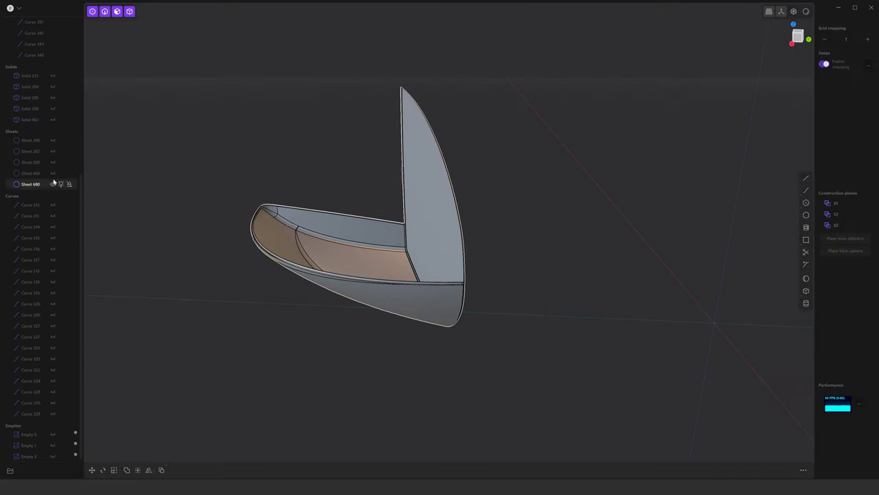
{"action": "left_click", "coordinate": [54, 184]}
Toggle Sheet 289, show Sheet 666, and select orange Solid 233
{"action": "scroll", "coordinate": [62, 274], "scroll_direction": "up", "scroll_amount": 5}
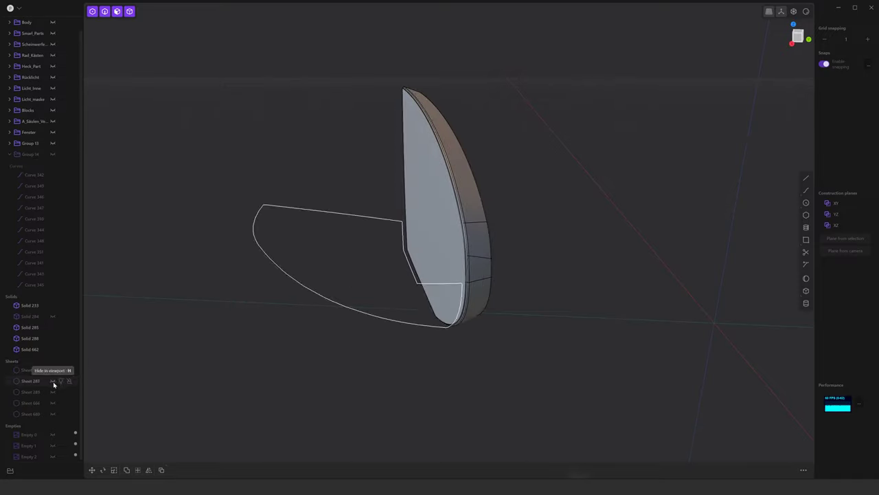
{"action": "left_click", "coordinate": [54, 392]}
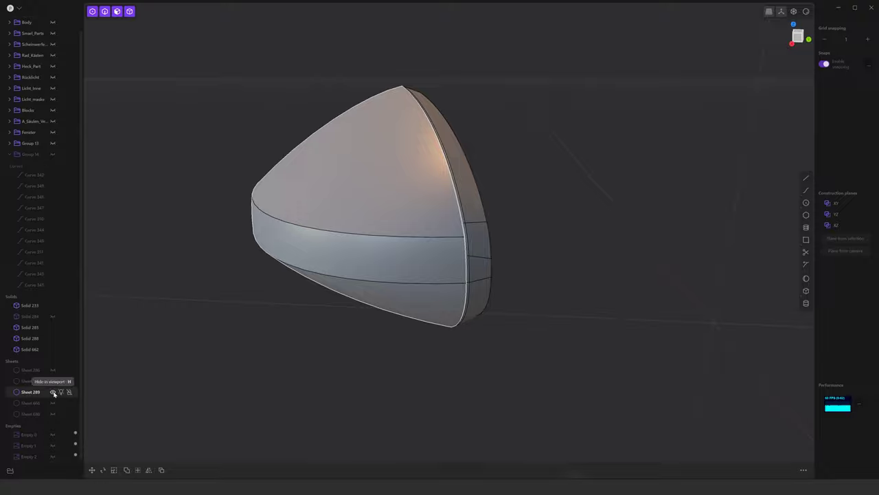
{"action": "left_click", "coordinate": [54, 392]}
{"action": "left_click", "coordinate": [53, 403]}
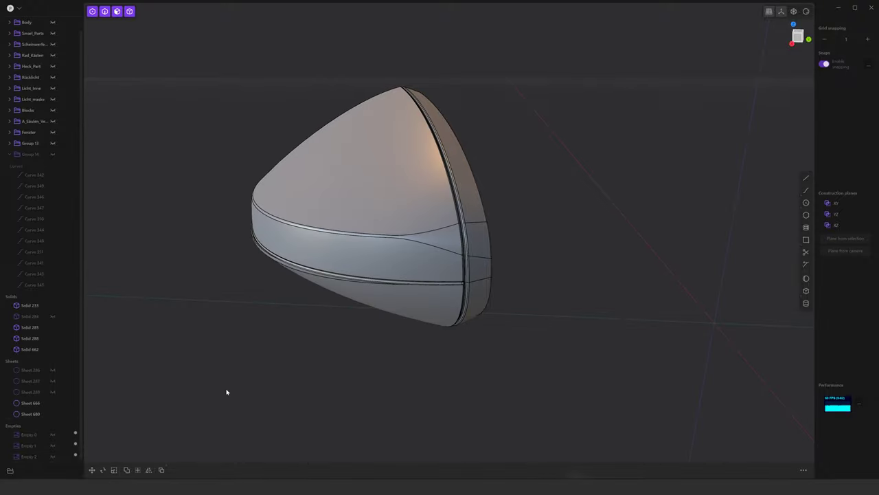
{"action": "mouse_move", "coordinate": [226, 392]}
{"action": "middle_mouse_down"}
{"action": "mouse_move", "coordinate": [300, 371]}
{"action": "mouse_move", "coordinate": [364, 382]}
{"action": "mouse_move", "coordinate": [400, 373]}
{"action": "mouse_move", "coordinate": [387, 350]}
{"action": "mouse_move", "coordinate": [373, 353]}
{"action": "mouse_move", "coordinate": [350, 389]}
{"action": "mouse_move", "coordinate": [364, 382]}
{"action": "mouse_move", "coordinate": [321, 390]}
{"action": "mouse_move", "coordinate": [379, 432]}
{"action": "middle_mouse_up"}
{"action": "left_click", "coordinate": [379, 433]}
Hide orange Solid 233 and show the car Body group
{"action": "key", "text": "h"}
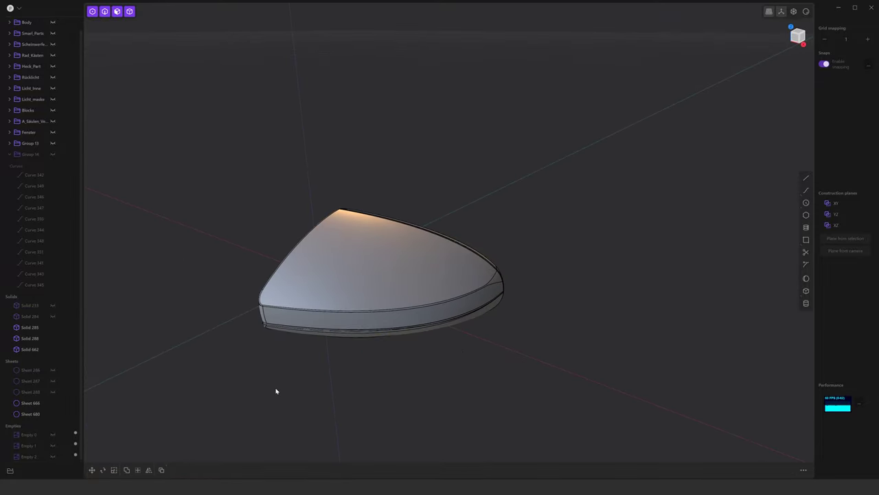
{"action": "scroll", "coordinate": [39, 110], "scroll_direction": "up", "scroll_amount": 1}
{"action": "left_click", "coordinate": [53, 34]}
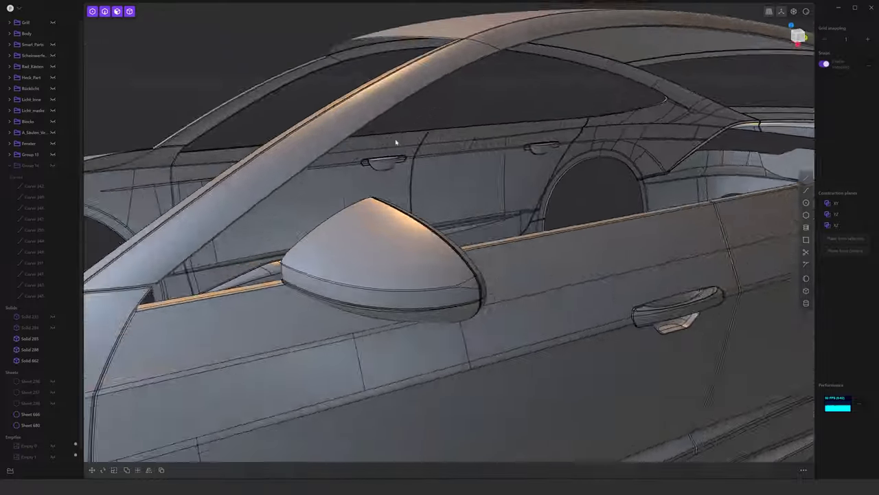
{"action": "mouse_move", "coordinate": [394, 142]}
{"action": "middle_mouse_down"}
{"action": "mouse_move", "coordinate": [300, 137]}
{"action": "mouse_move", "coordinate": [479, 130]}
{"action": "mouse_move", "coordinate": [571, 208]}
{"action": "middle_mouse_up"}
{"action": "mouse_move", "coordinate": [570, 259]}
{"action": "left_mouse_down"}
{"action": "mouse_move", "coordinate": [417, 174]}
{"action": "mouse_move", "coordinate": [441, 156]}
{"action": "left_mouse_up"}
Mirror the housing solids and sheets across the X plane to the car's other side
{"action": "mouse_move", "coordinate": [520, 161]}
{"action": "middle_mouse_down"}
{"action": "mouse_move", "coordinate": [522, 216]}
{"action": "mouse_move", "coordinate": [471, 229]}
{"action": "middle_mouse_up"}
{"action": "key", "text": "alt+x"}
{"action": "left_click", "coordinate": [193, 314]}
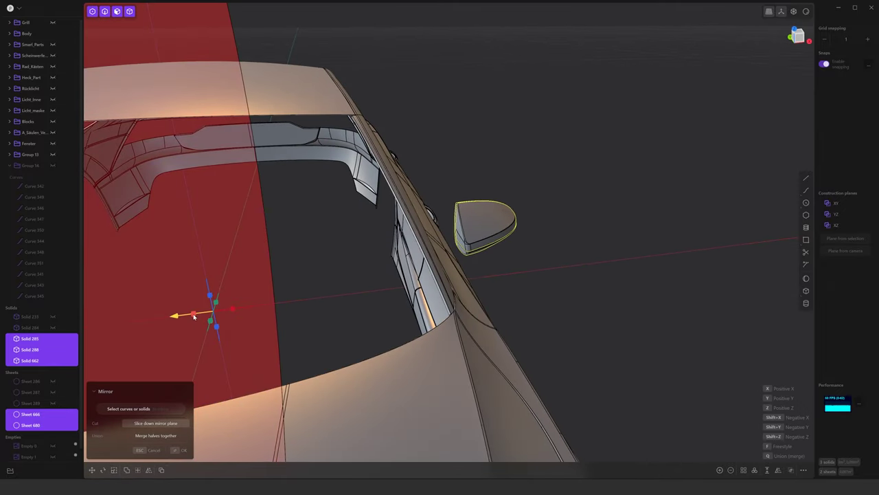
{"action": "mouse_move", "coordinate": [192, 314]}
{"action": "middle_mouse_down"}
{"action": "mouse_move", "coordinate": [390, 251]}
{"action": "mouse_move", "coordinate": [380, 270]}
{"action": "mouse_move", "coordinate": [342, 269]}
{"action": "mouse_move", "coordinate": [322, 252]}
{"action": "mouse_move", "coordinate": [543, 146]}
{"action": "middle_mouse_up"}
{"action": "key", "text": "Return"}
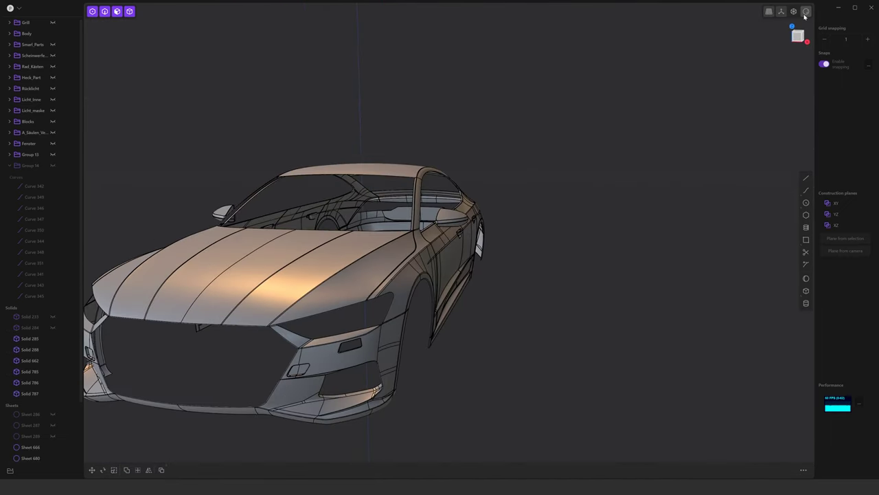
Switch the viewport to rendered shading and view the car from the side
{"action": "left_click", "coordinate": [790, 34]}
{"action": "left_click", "coordinate": [772, 80]}
{"action": "mouse_move", "coordinate": [692, 130]}
{"action": "middle_mouse_down"}
{"action": "mouse_move", "coordinate": [426, 227]}
{"action": "mouse_move", "coordinate": [522, 214]}
{"action": "mouse_move", "coordinate": [561, 222]}
{"action": "mouse_move", "coordinate": [570, 295]}
{"action": "mouse_move", "coordinate": [570, 213]}
{"action": "mouse_move", "coordinate": [645, 228]}
{"action": "mouse_move", "coordinate": [448, 220]}
{"action": "mouse_move", "coordinate": [105, 58]}
{"action": "middle_mouse_up"}
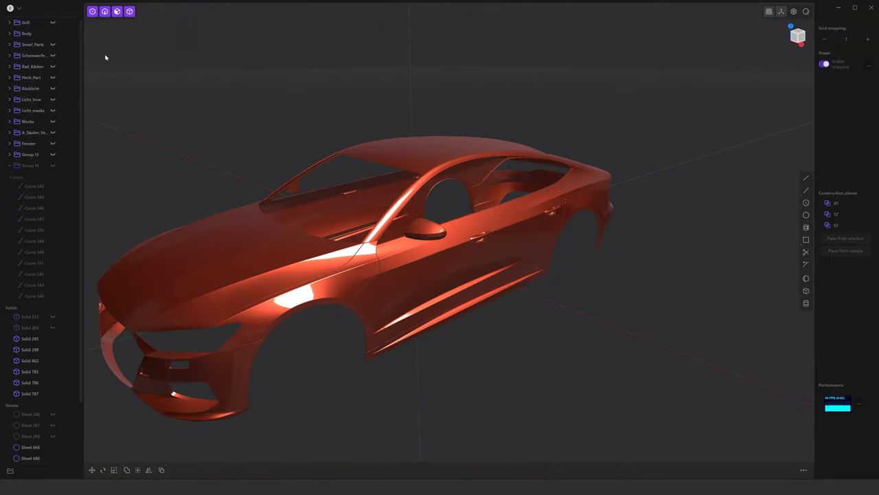
Show the Fenster group and delete the front and rear side windows (Solids 270, 272)
{"action": "left_click", "coordinate": [53, 142]}
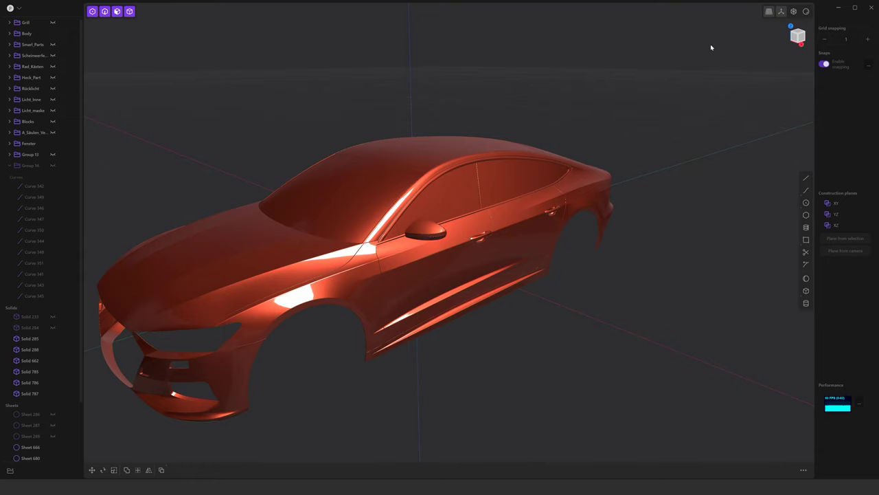
{"action": "left_click", "coordinate": [464, 200]}
{"action": "left_click", "coordinate": [508, 179]}
{"action": "key", "text": "Delete"}
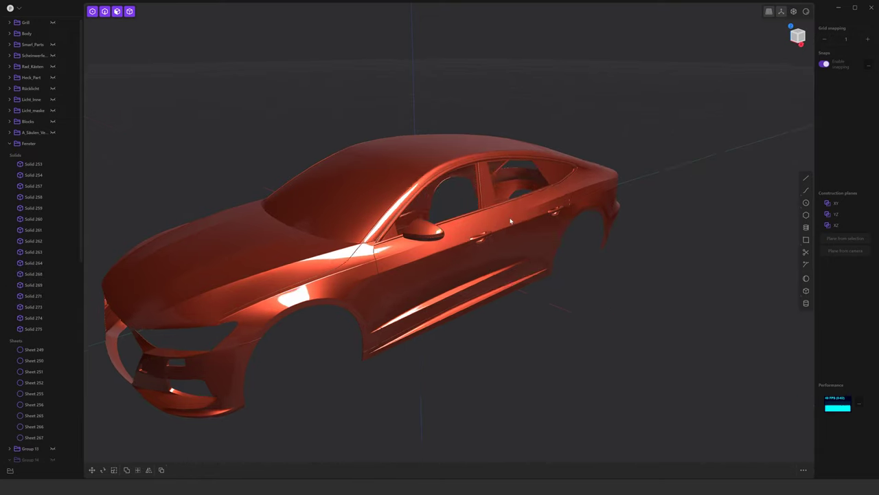
{"action": "mouse_move", "coordinate": [579, 220]}
{"action": "middle_mouse_down"}
{"action": "mouse_move", "coordinate": [472, 220]}
{"action": "mouse_move", "coordinate": [522, 221]}
{"action": "middle_mouse_up"}
{"action": "scroll", "coordinate": [472, 220], "scroll_direction": "up", "scroll_amount": 3}
{"action": "left_click", "coordinate": [611, 287]}
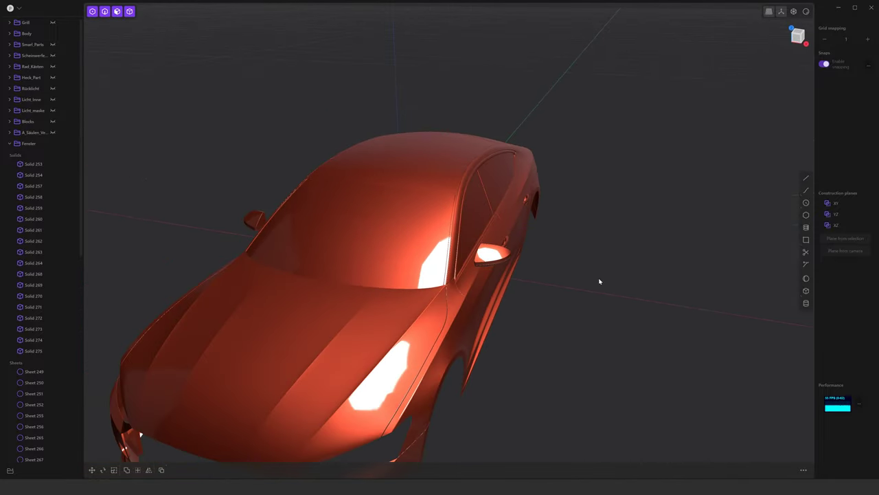